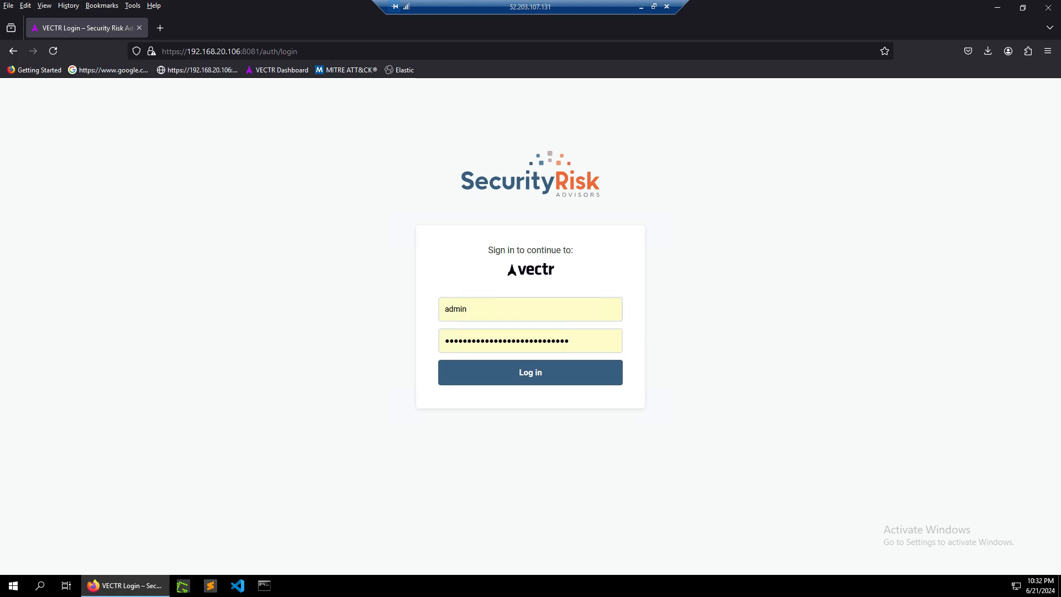
Browse the VECTR Google results, documentation and GitHub repository tabs in the second browser window.
drag(1060, 72, 734, 55)
click(342, 72)
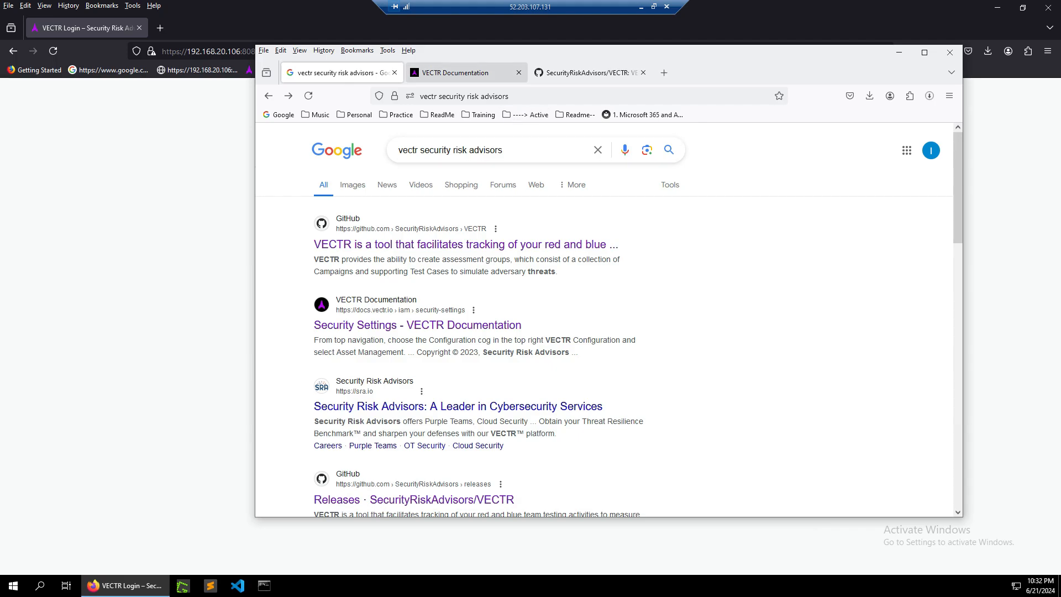
click(455, 72)
click(594, 72)
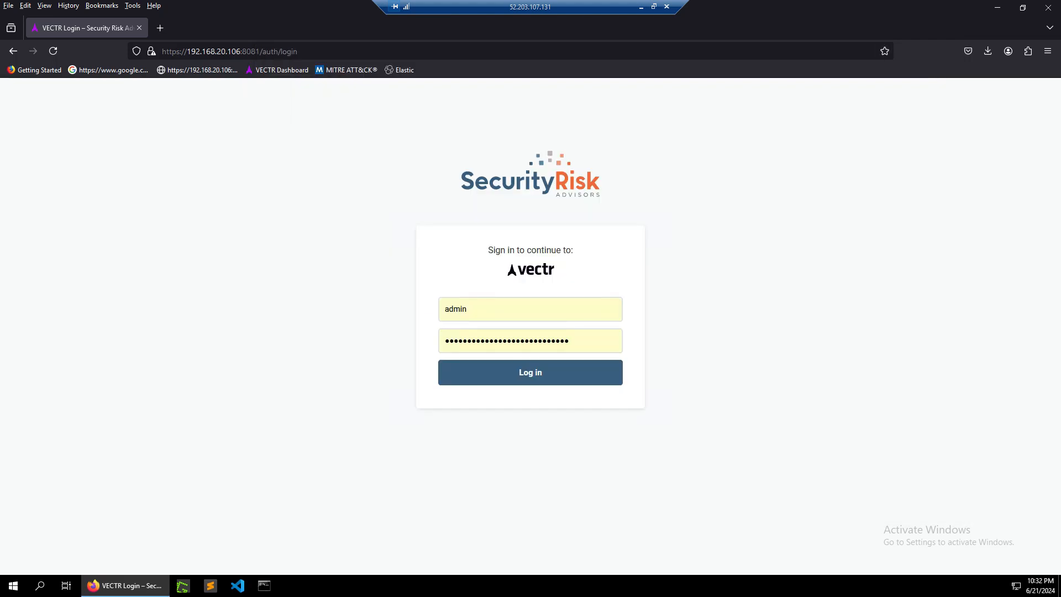
Log in to VECTR with the saved admin credentials.
click(467, 309)
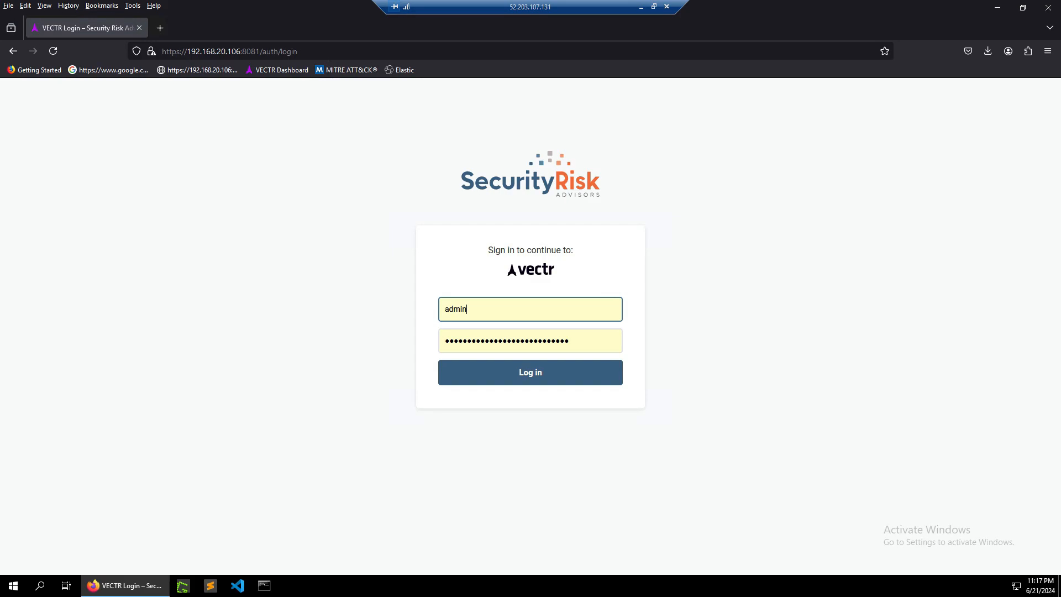
key(Return)
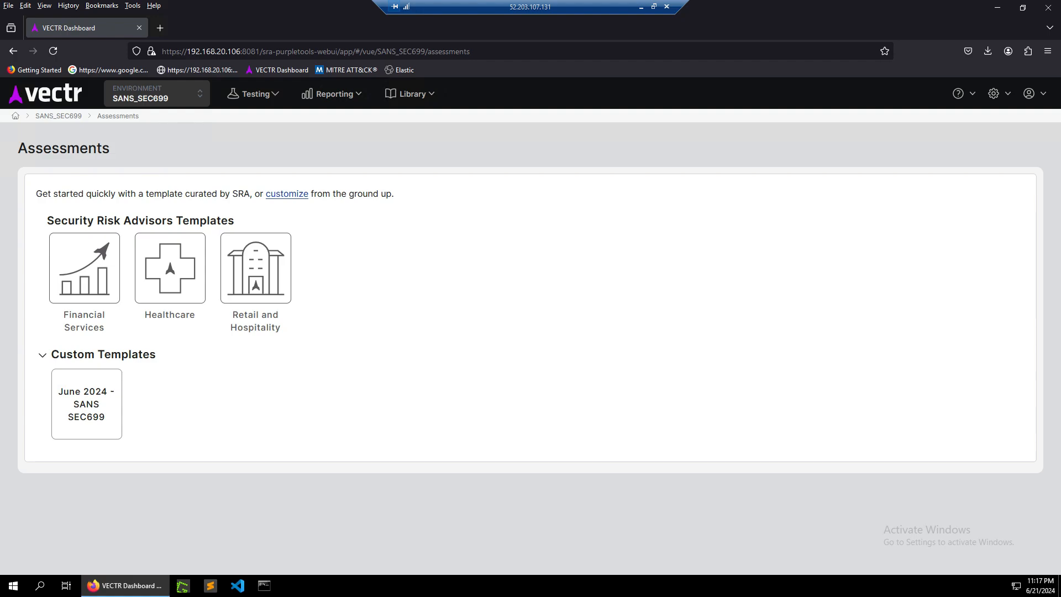
Create a new environment named test from the active environment selector and make it active.
click(157, 93)
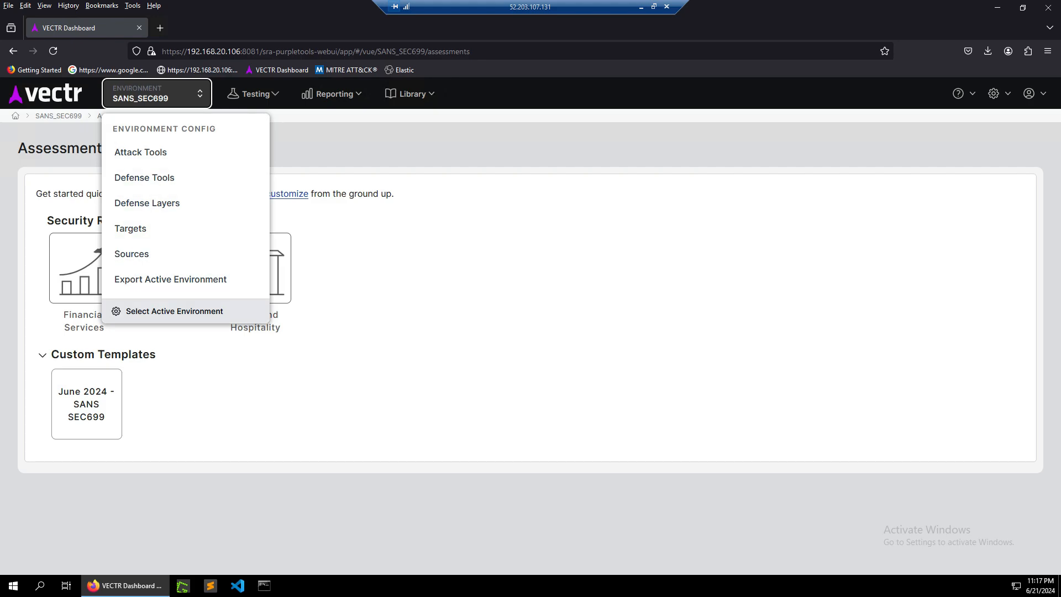
click(174, 311)
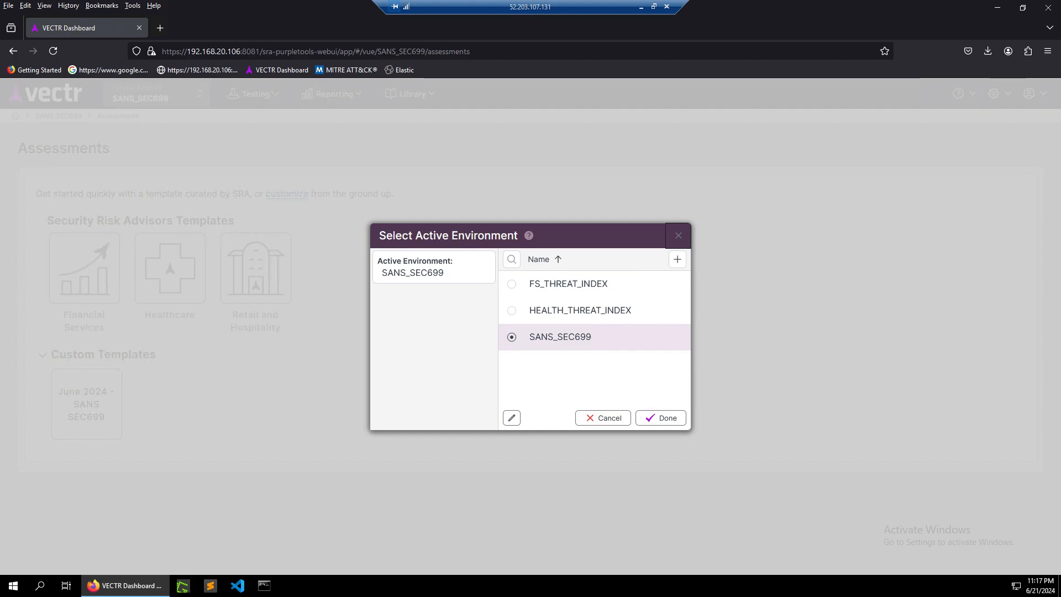
click(676, 259)
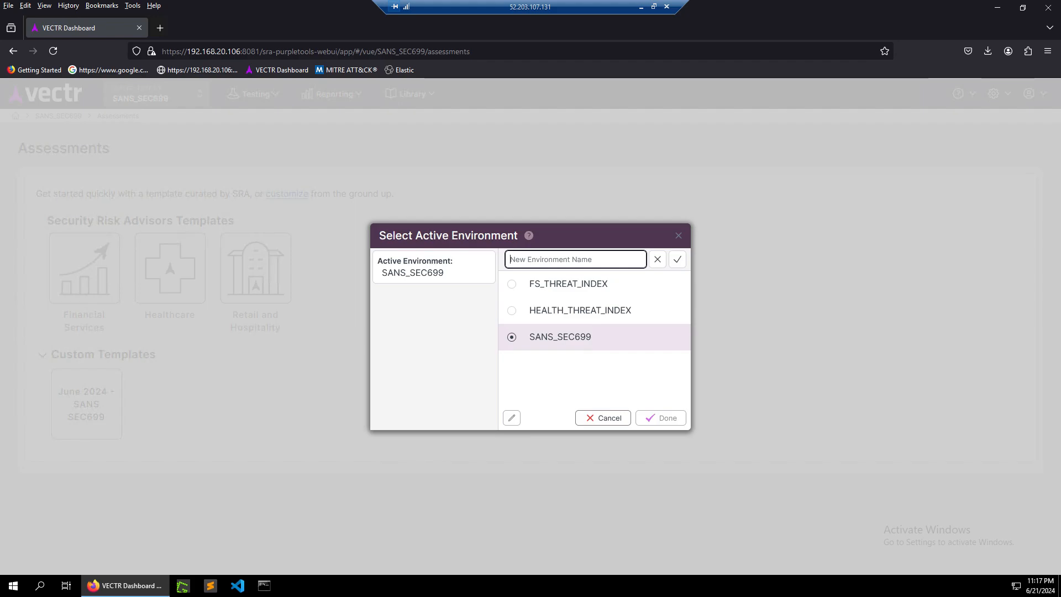
text(test)
click(678, 259)
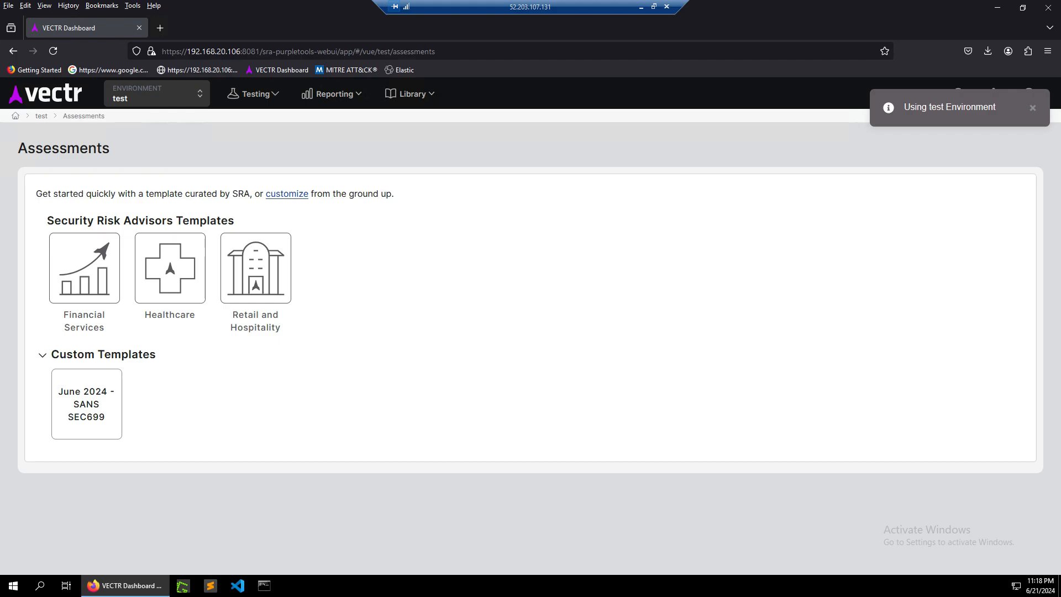
Delete the test environment and set SANS_SEC699 as the active environment again.
click(157, 94)
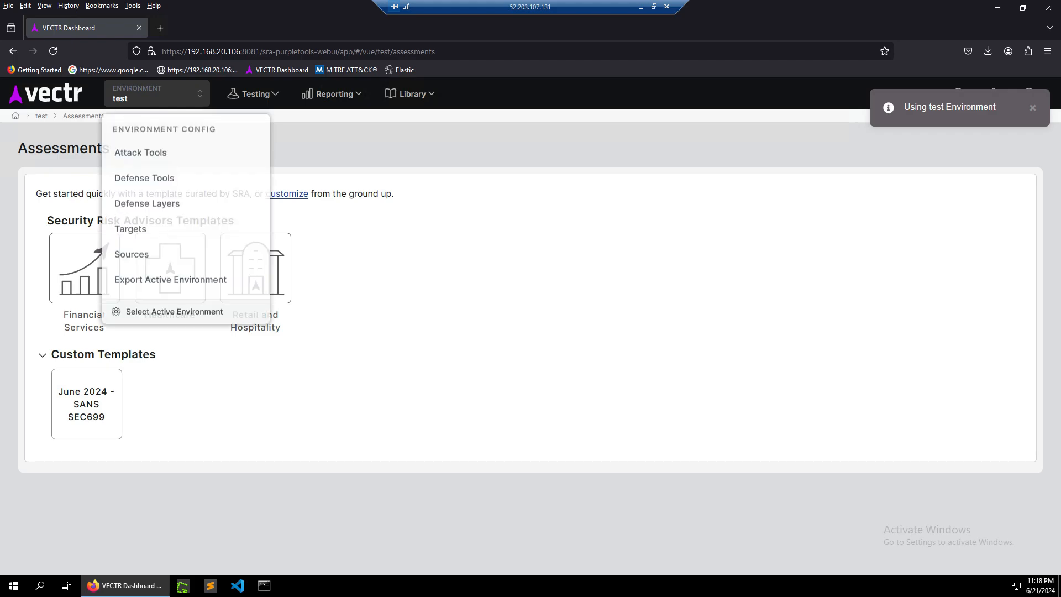
click(174, 311)
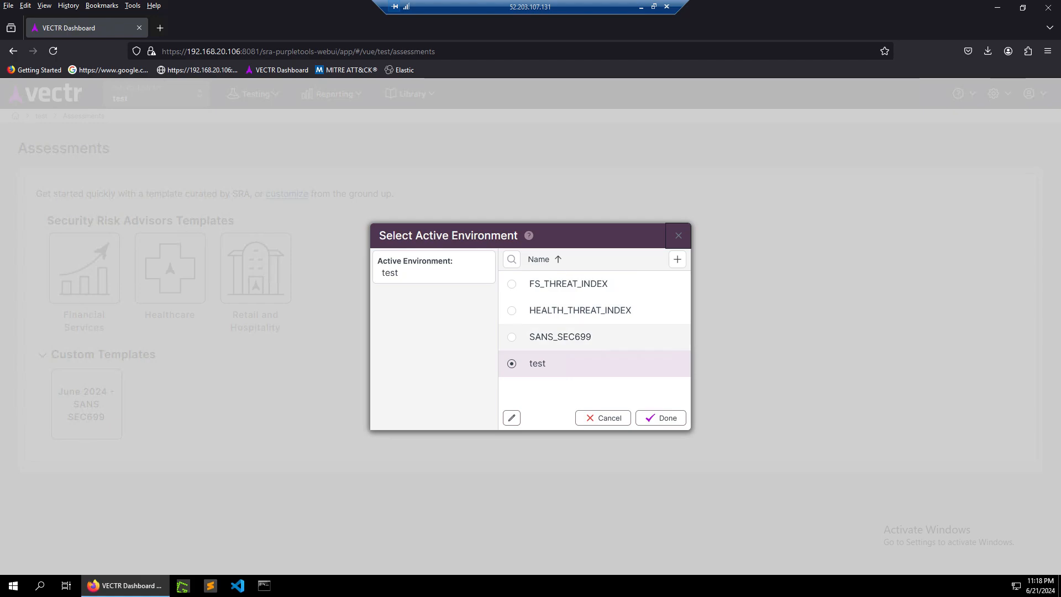
click(512, 418)
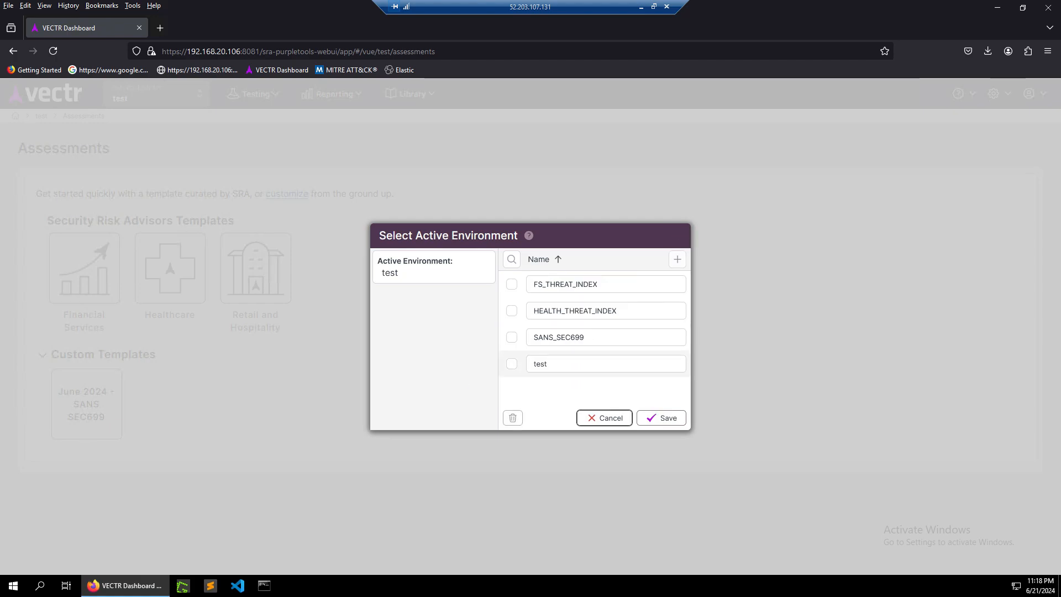
click(511, 364)
click(513, 418)
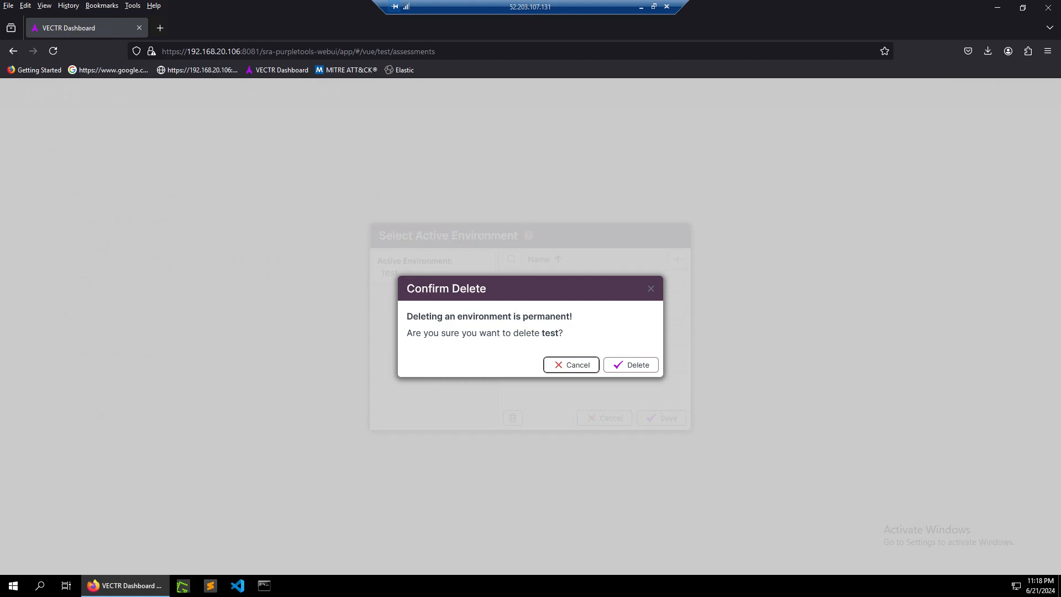
click(630, 365)
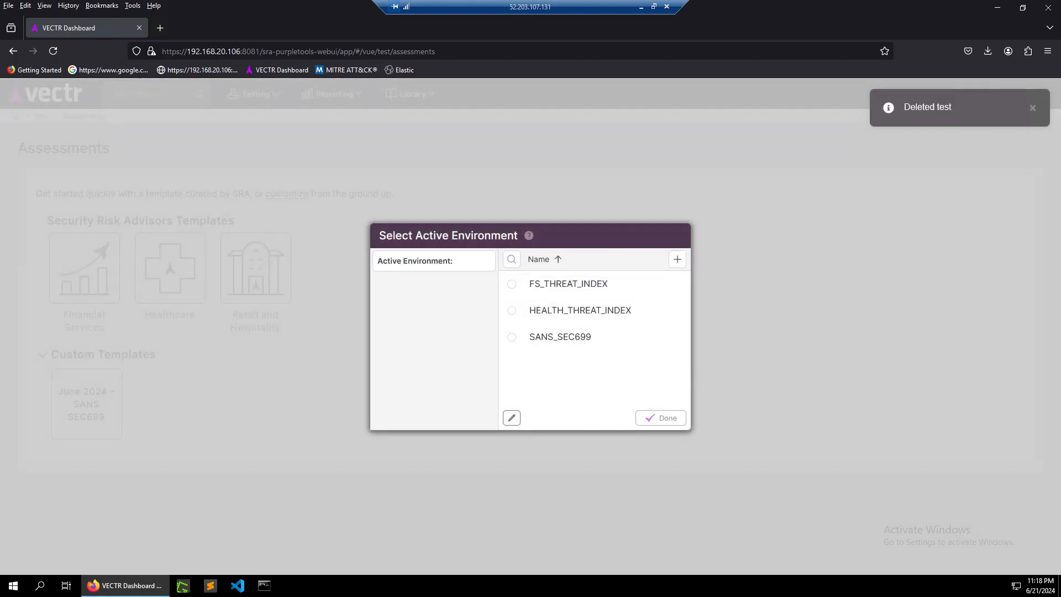
click(512, 337)
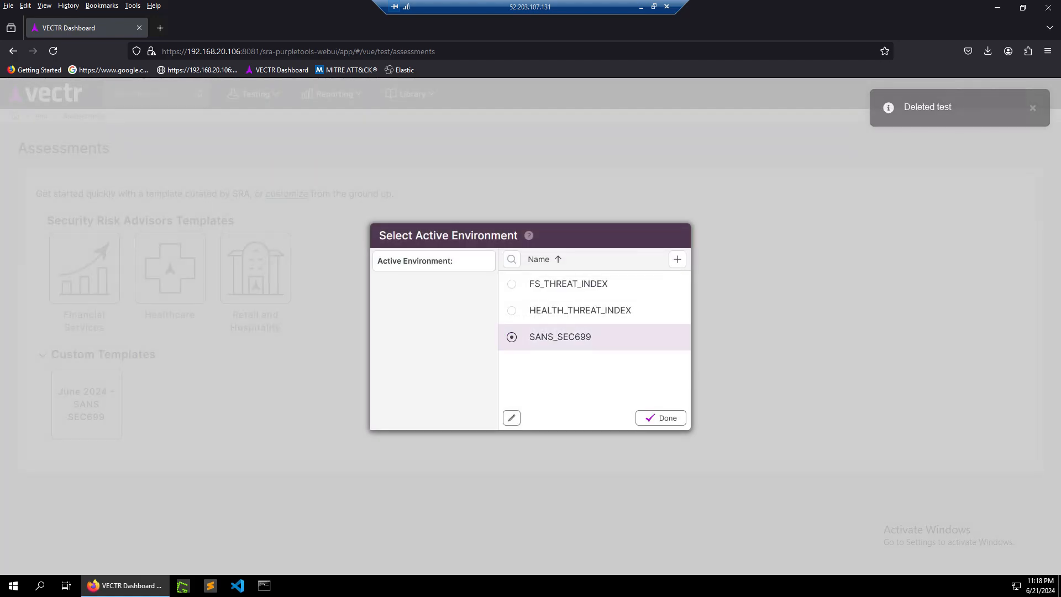
click(661, 418)
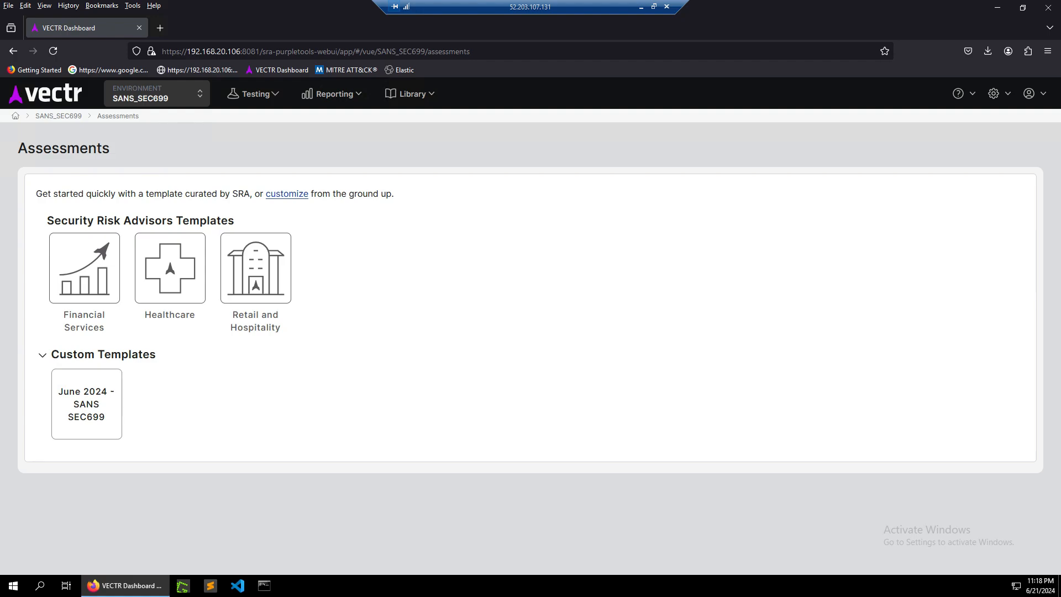
Open the Assessment Library, view the export options, and load details for HI - Health Index 2021 v1 and June 2024 - SANS SEC699.
click(409, 93)
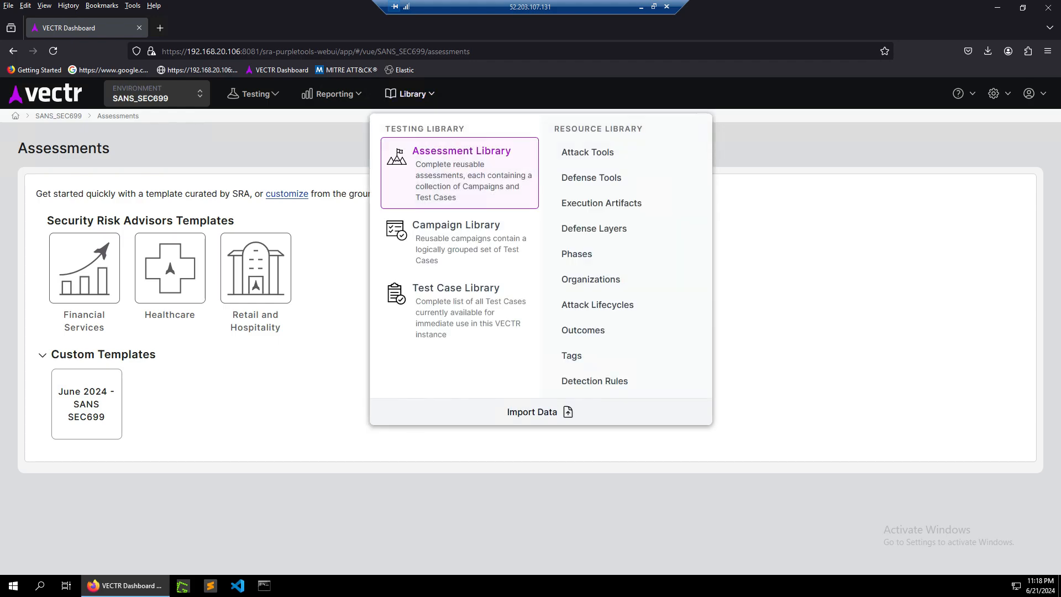
click(462, 172)
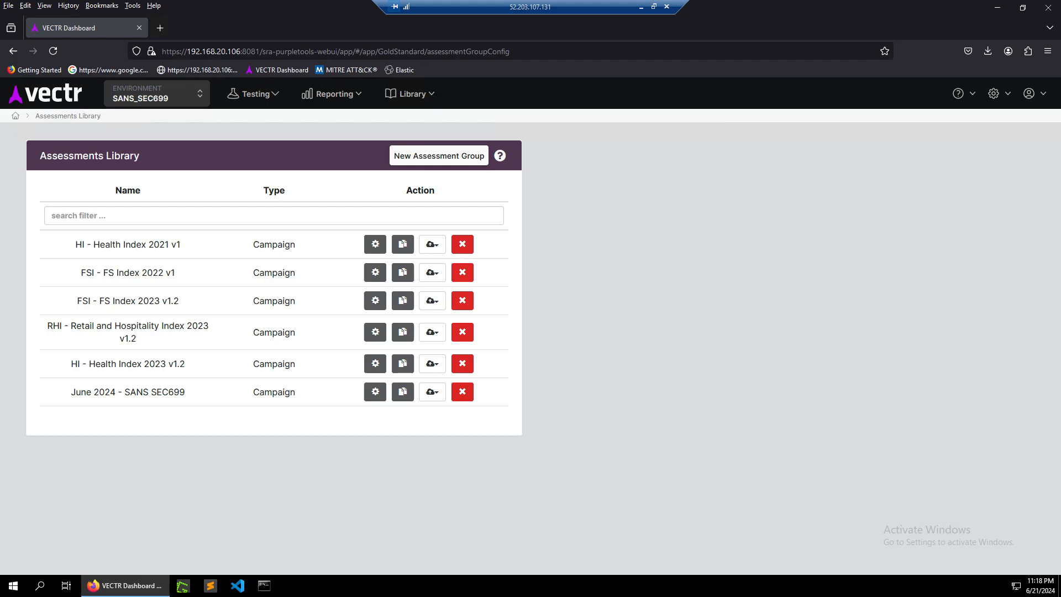
click(410, 94)
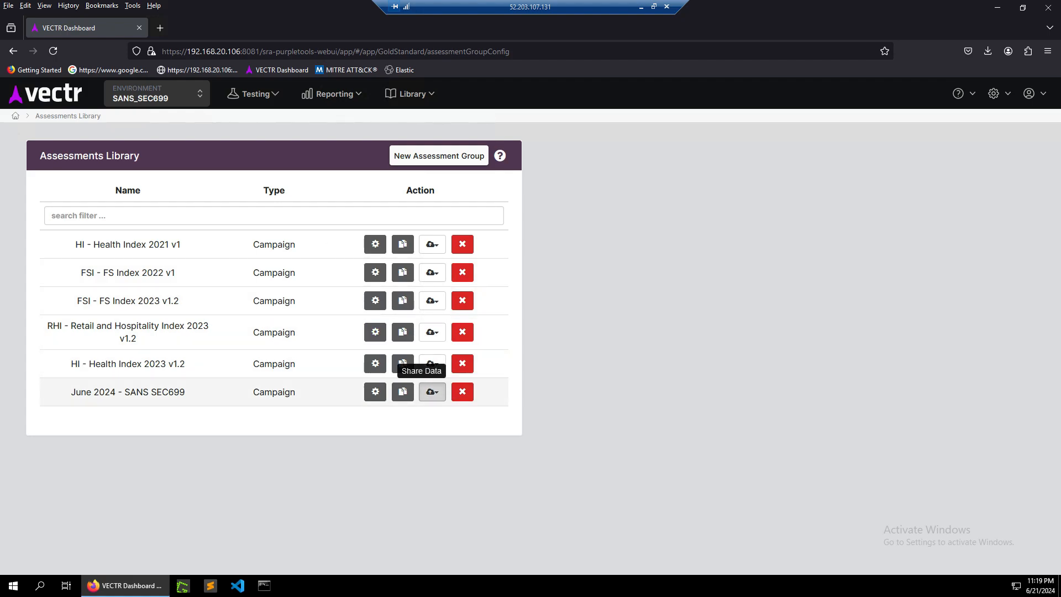
click(432, 391)
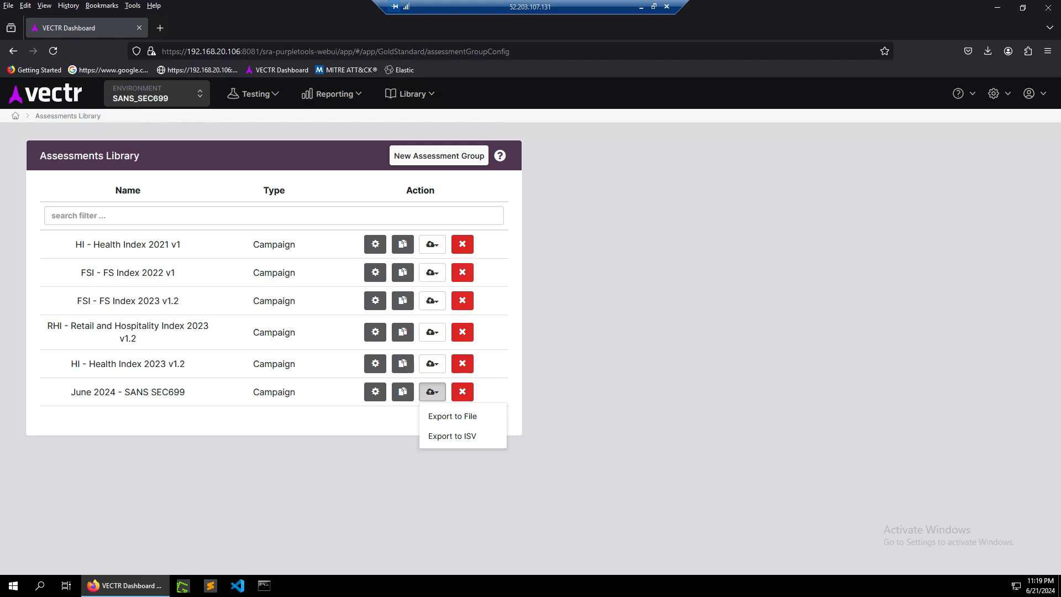
click(388, 421)
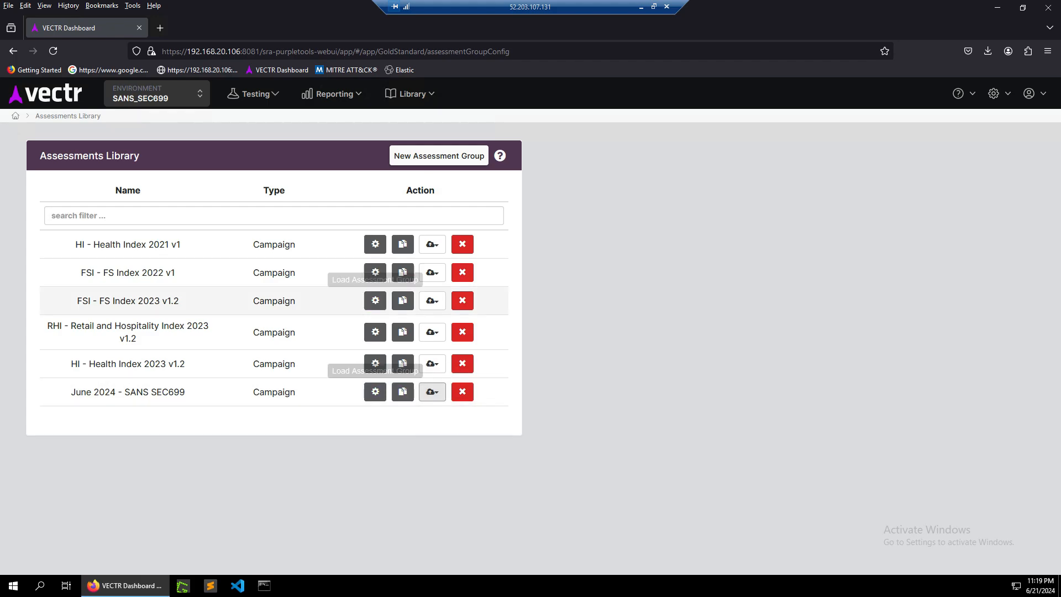
click(376, 244)
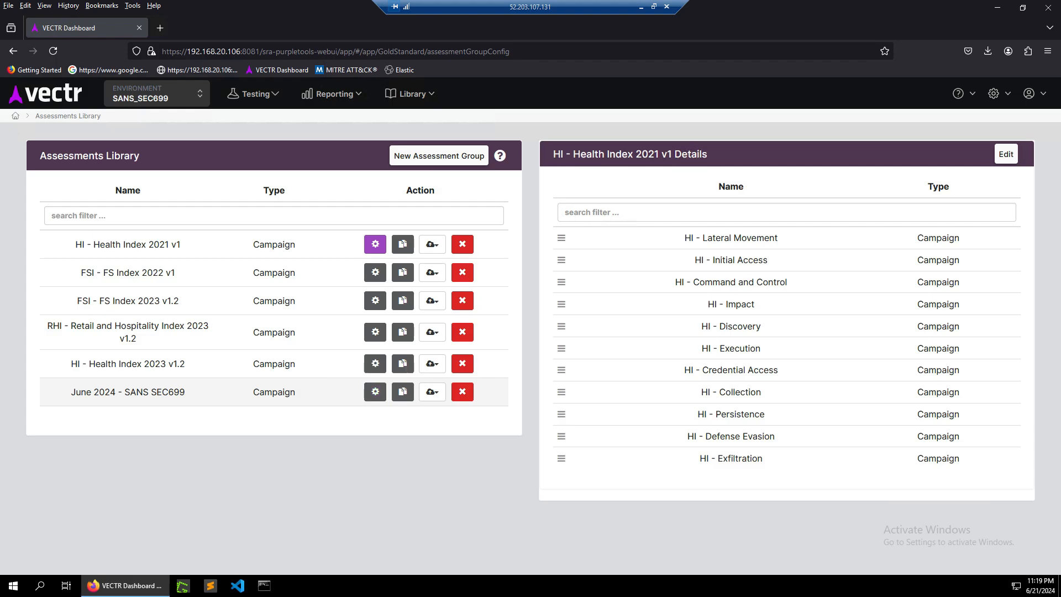
click(375, 392)
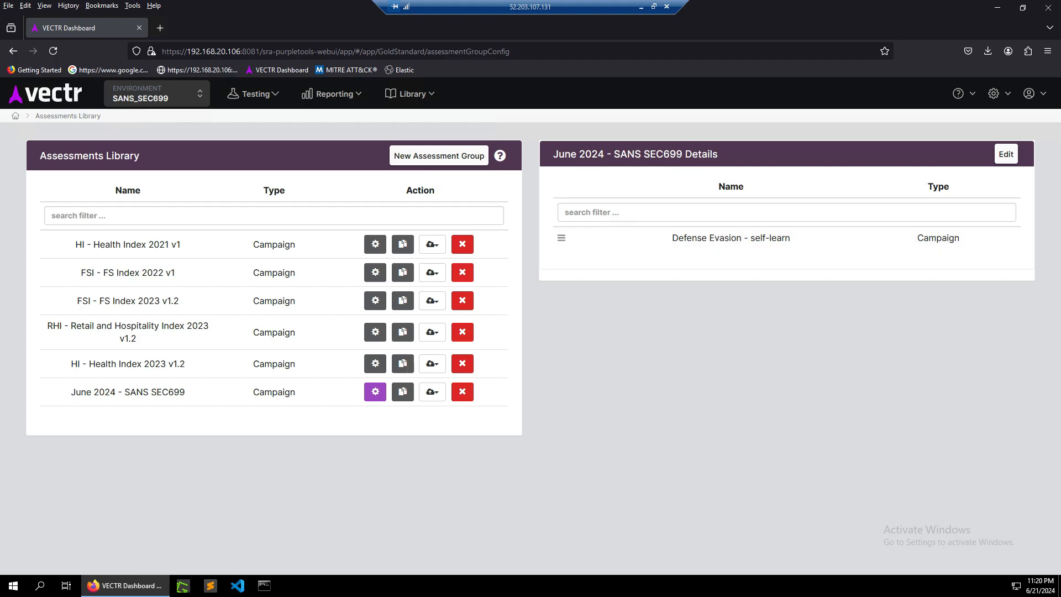
Open the June 2024 - SANS SEC699 assessment for editing and review its Kill Chain options, keeping Default.
click(376, 392)
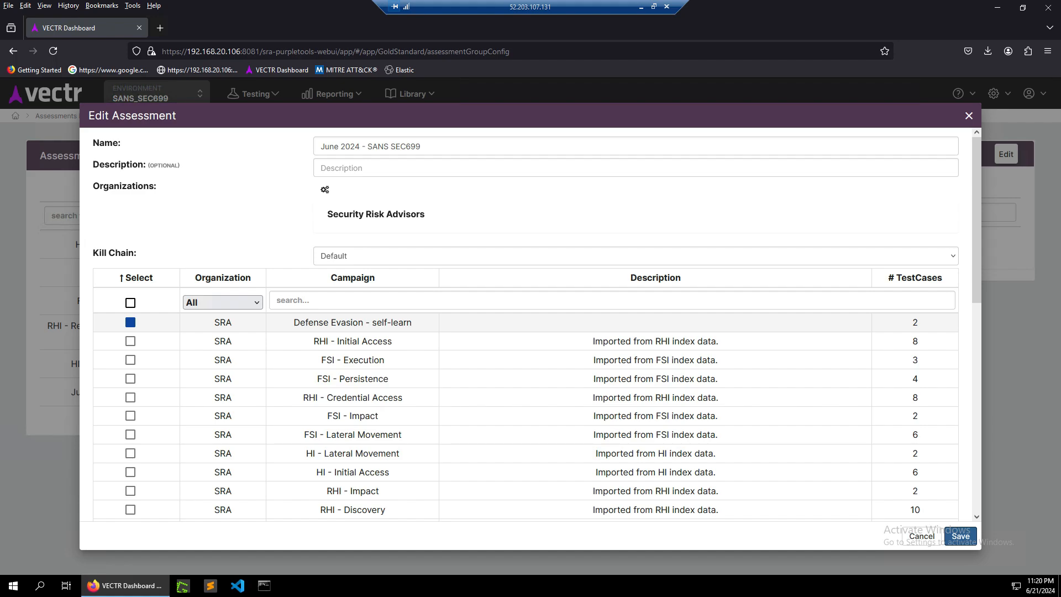
drag(330, 322, 412, 322)
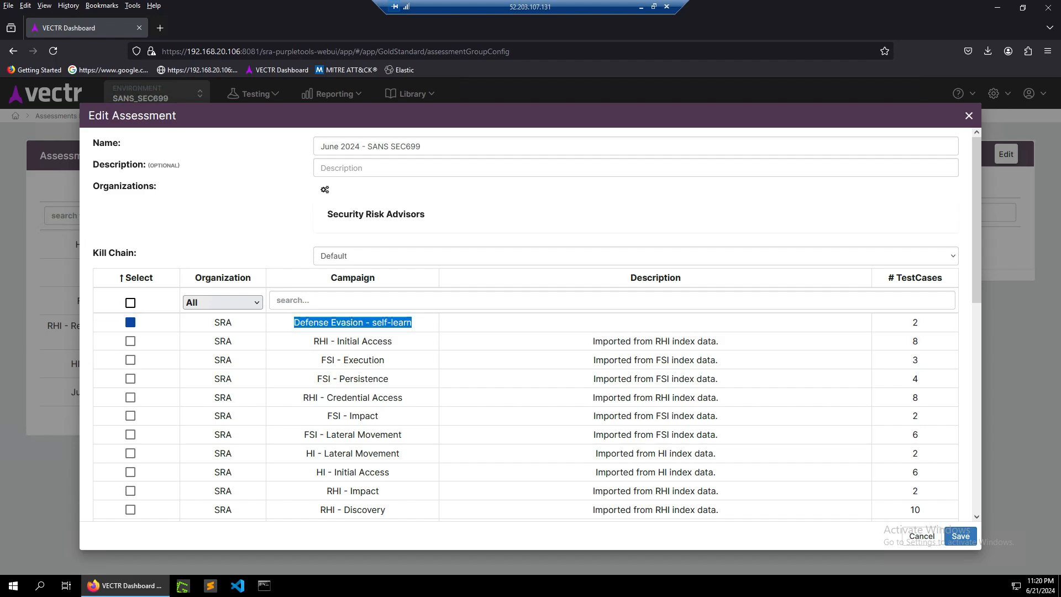
click(636, 256)
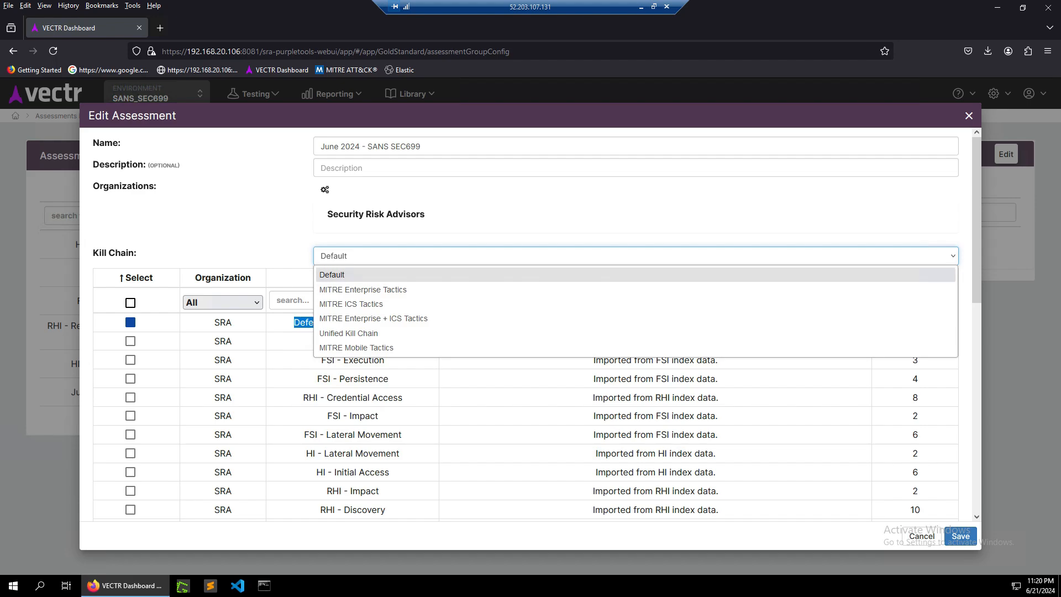
click(332, 275)
Open the organization picker and new organization form, then cancel and close the assessment editor without saving.
click(325, 189)
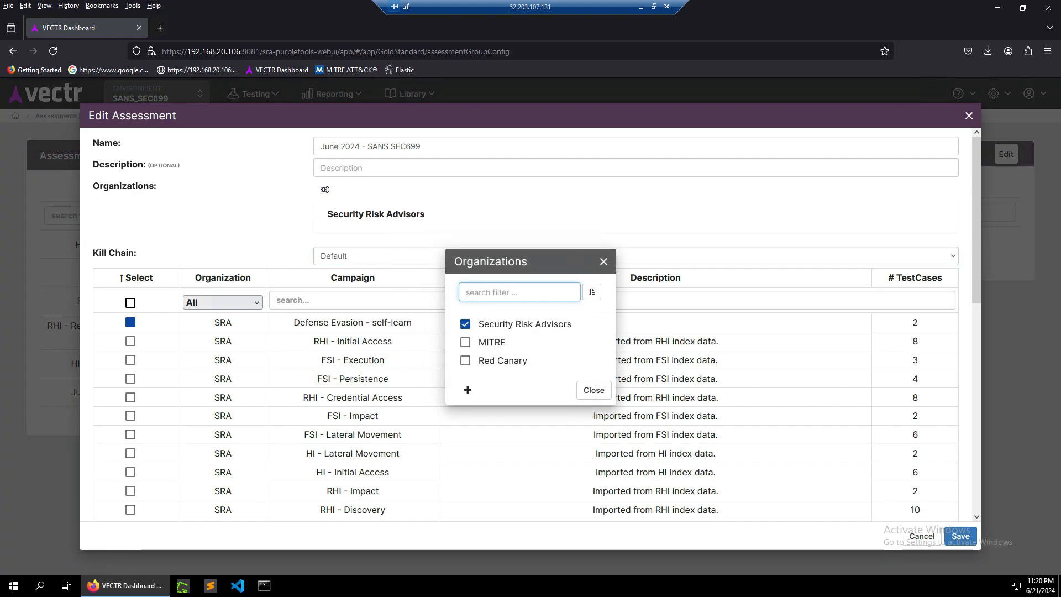
click(467, 389)
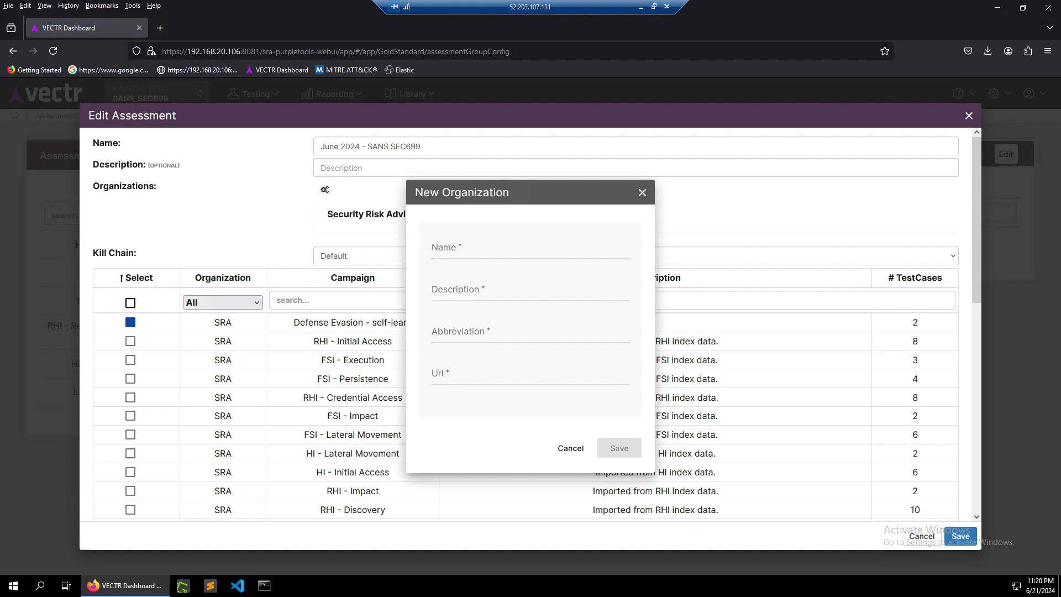
click(570, 447)
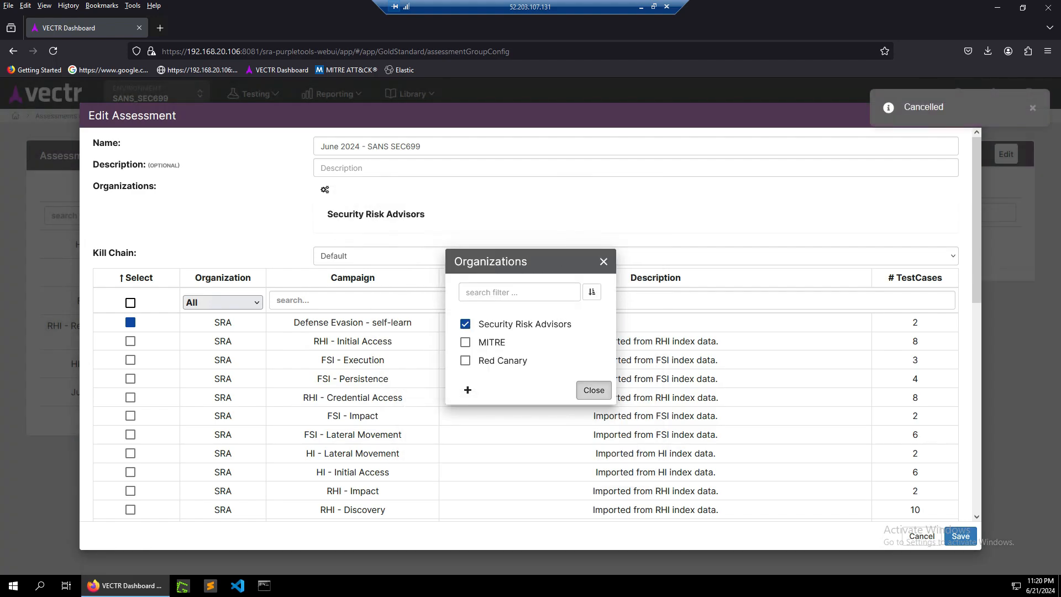
click(594, 390)
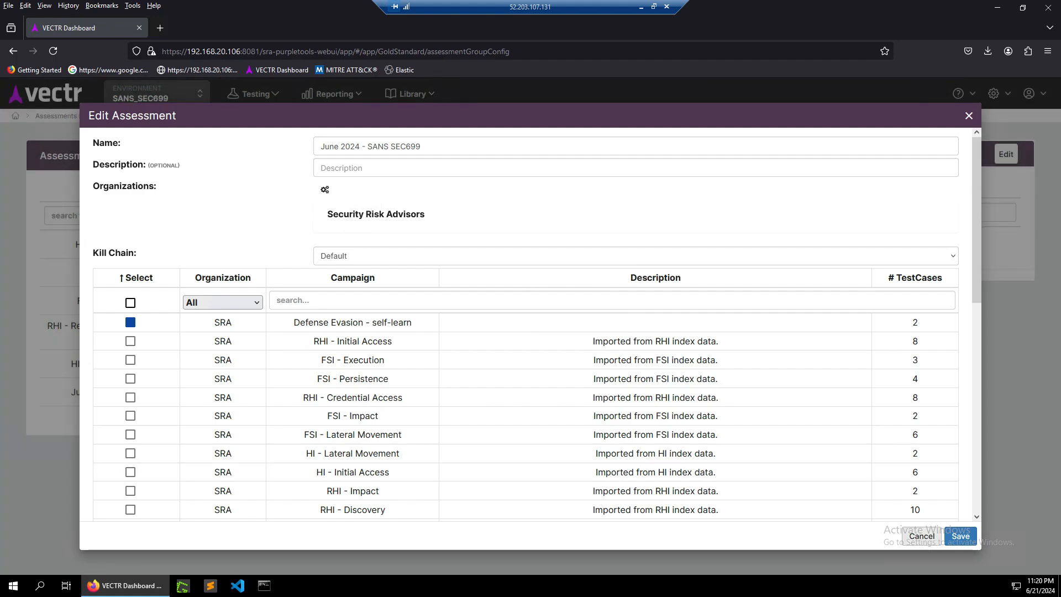
click(922, 535)
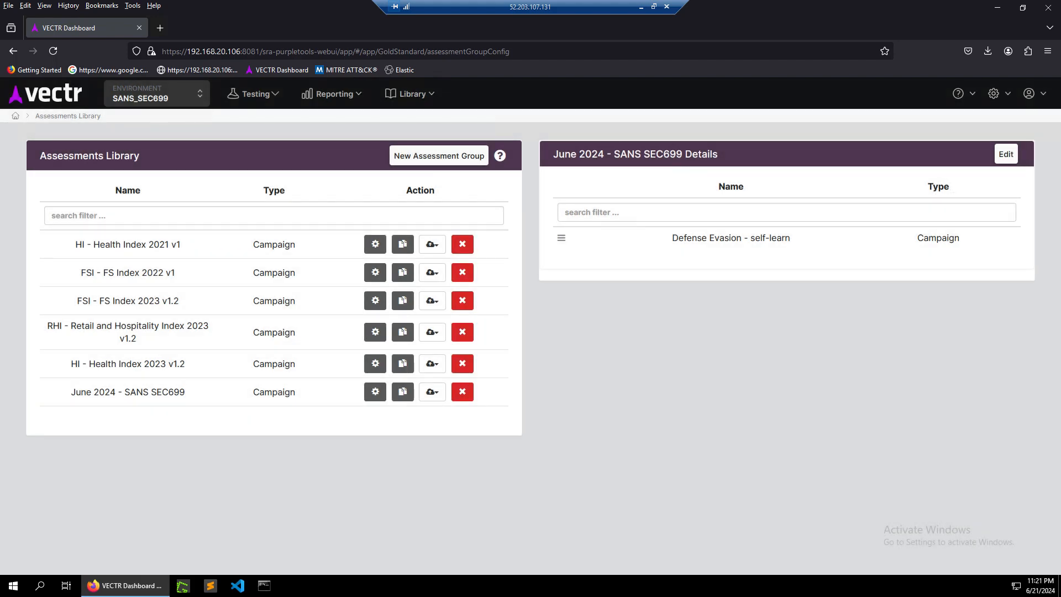
Open the Campaign Library and load the test case details of several campaigns, ending with Defense Evasion - self-learn.
click(389, 93)
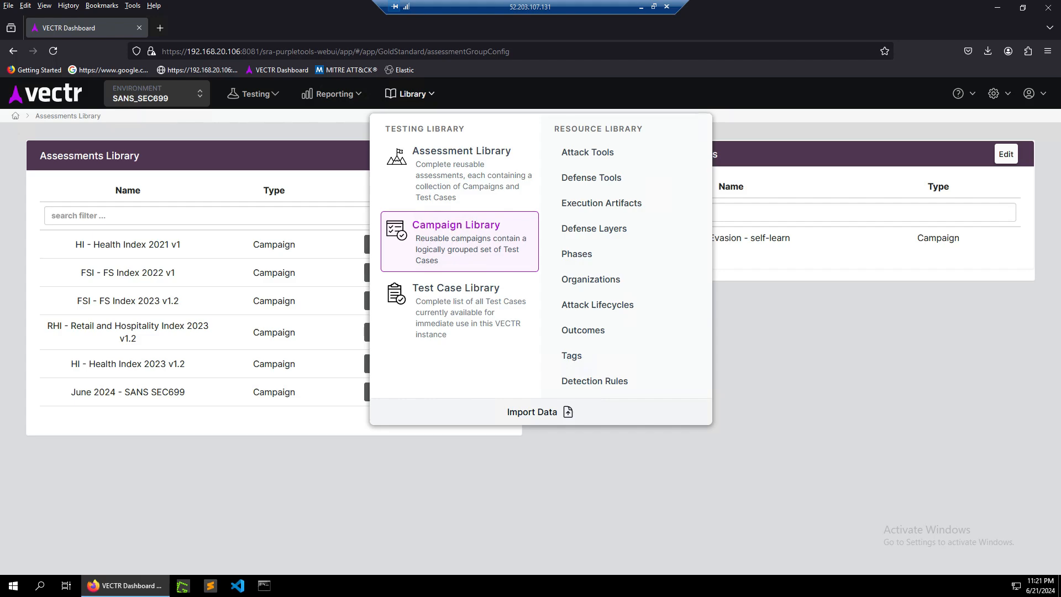
click(456, 237)
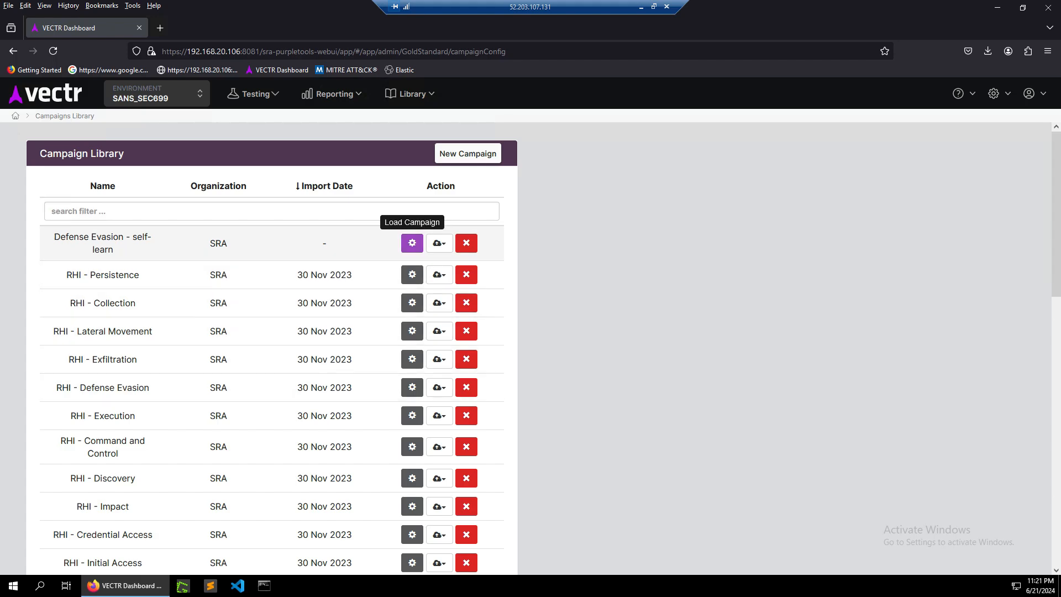
click(412, 243)
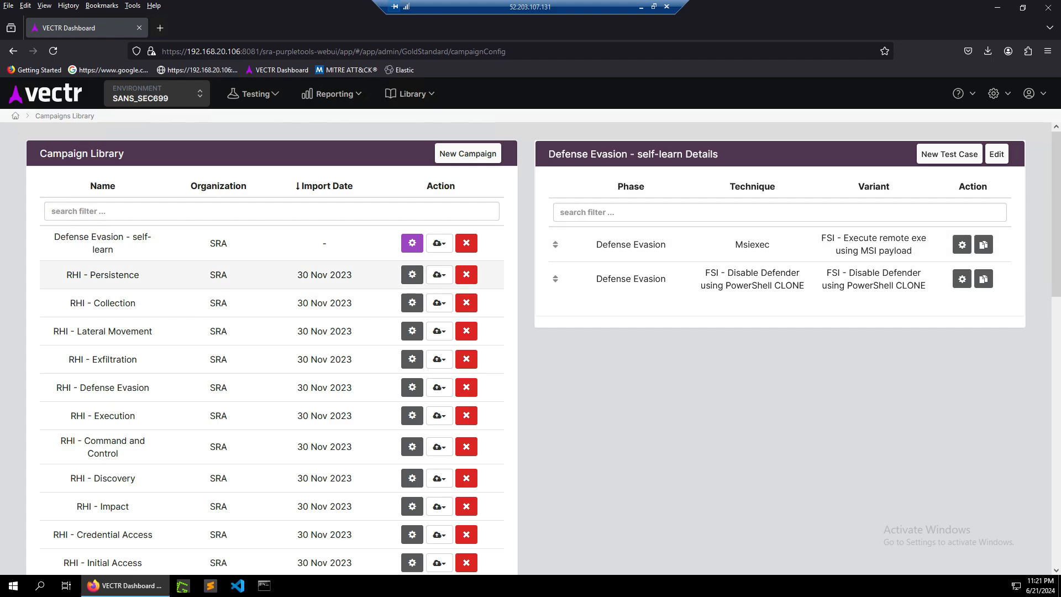
click(412, 274)
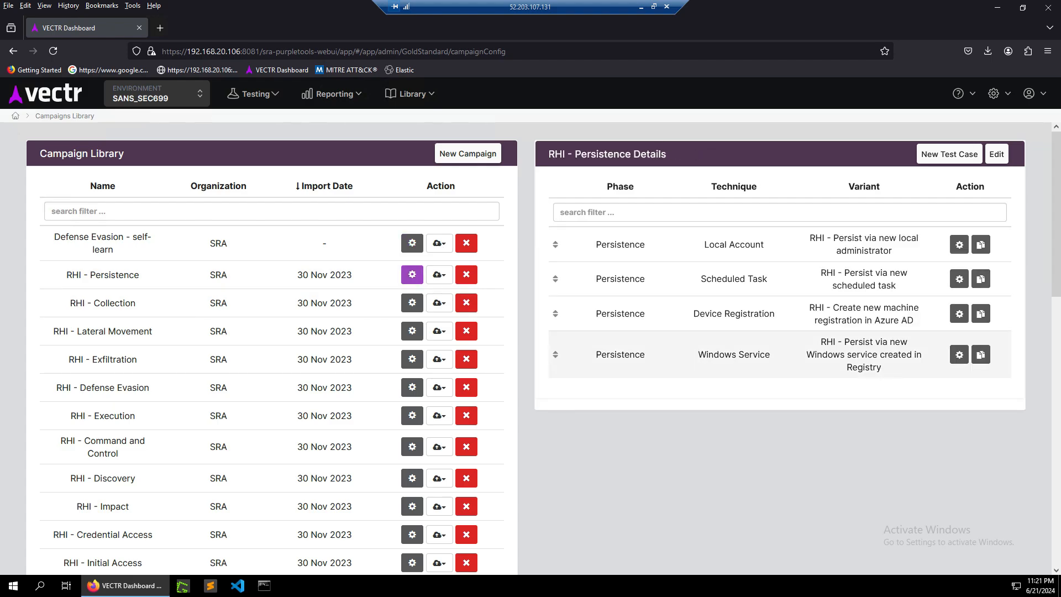
click(412, 303)
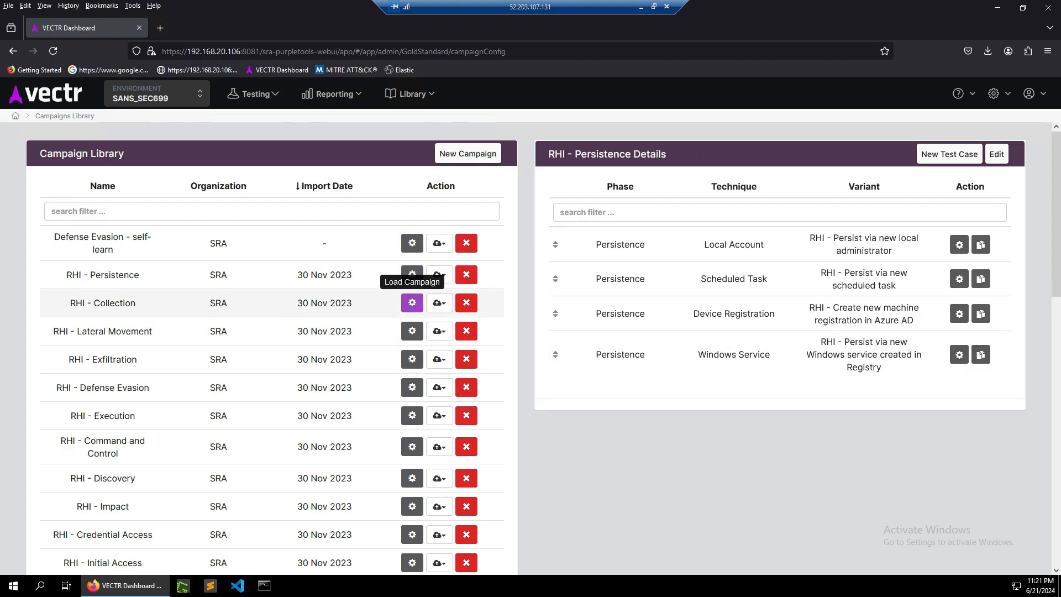
click(411, 359)
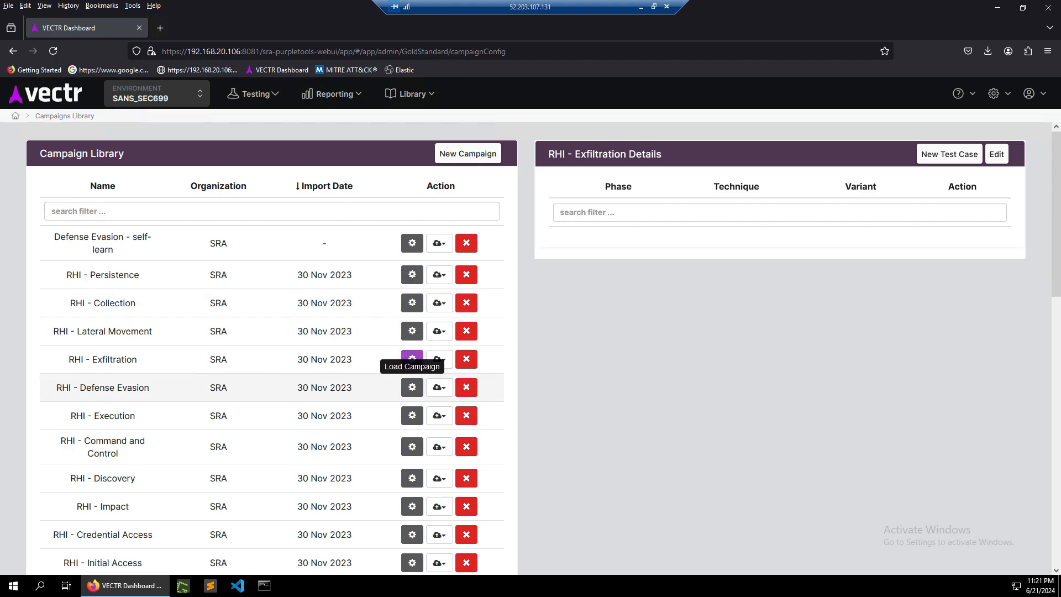
click(411, 415)
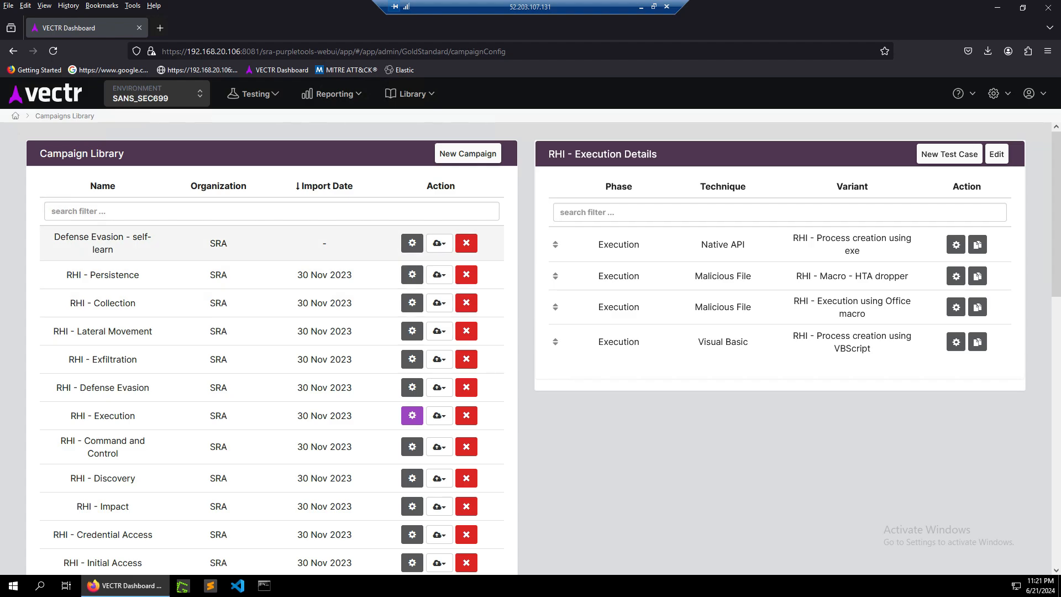
click(412, 243)
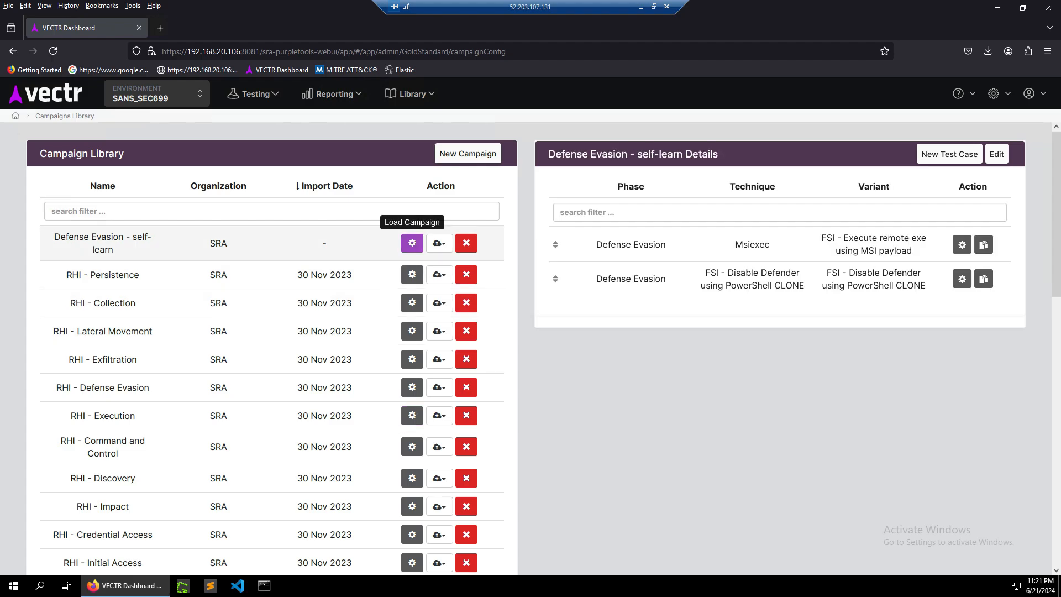
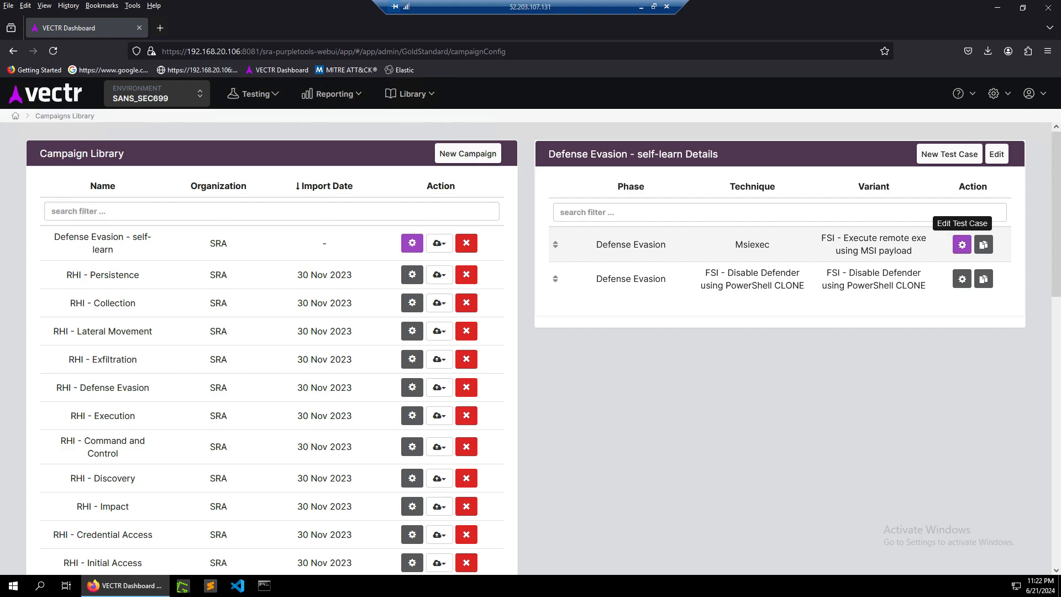
Open the FSI - Execute remote exe using MSI payload test case in Defense Evasion - self-learn for editing.
click(962, 245)
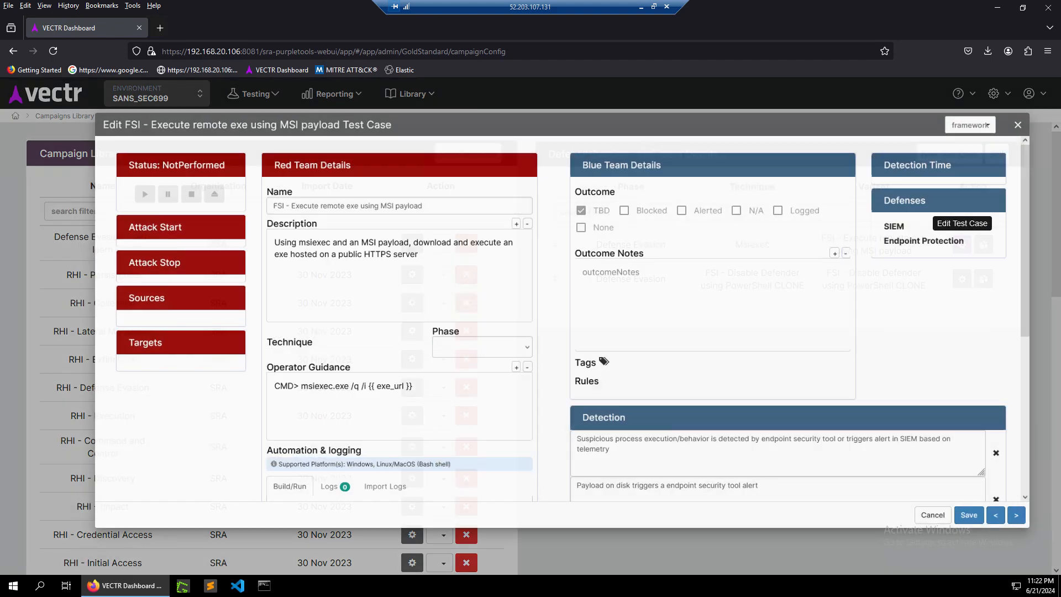
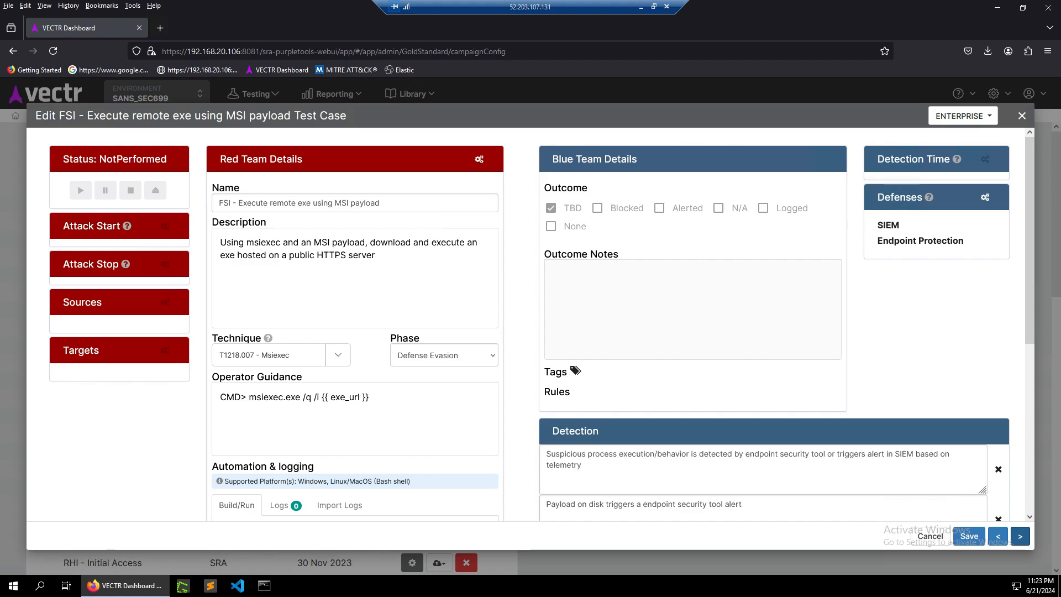
Review the test case's name and description in the red team details.
drag(233, 203, 333, 203)
click(379, 259)
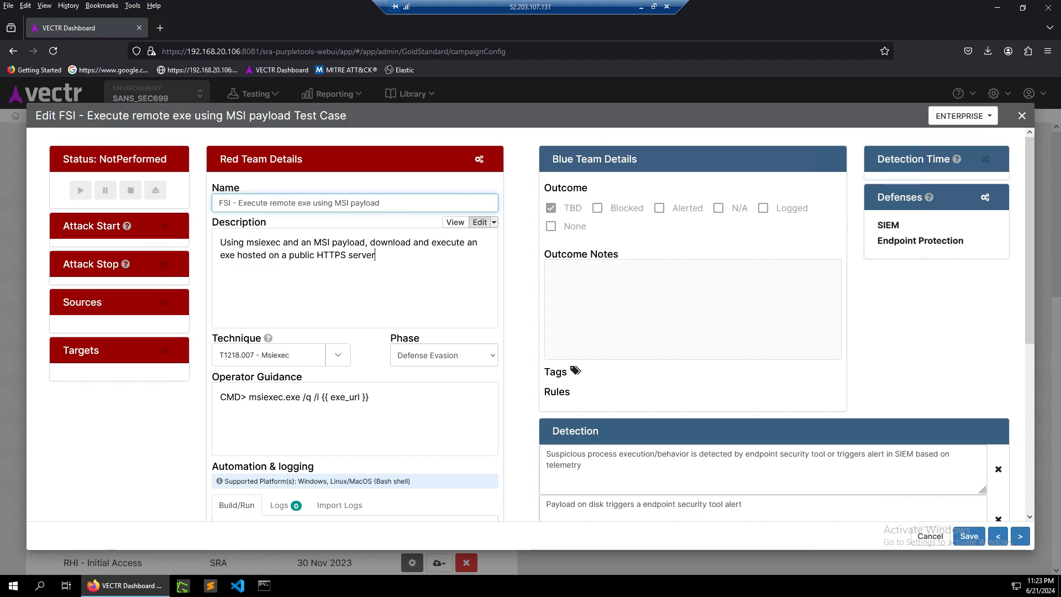
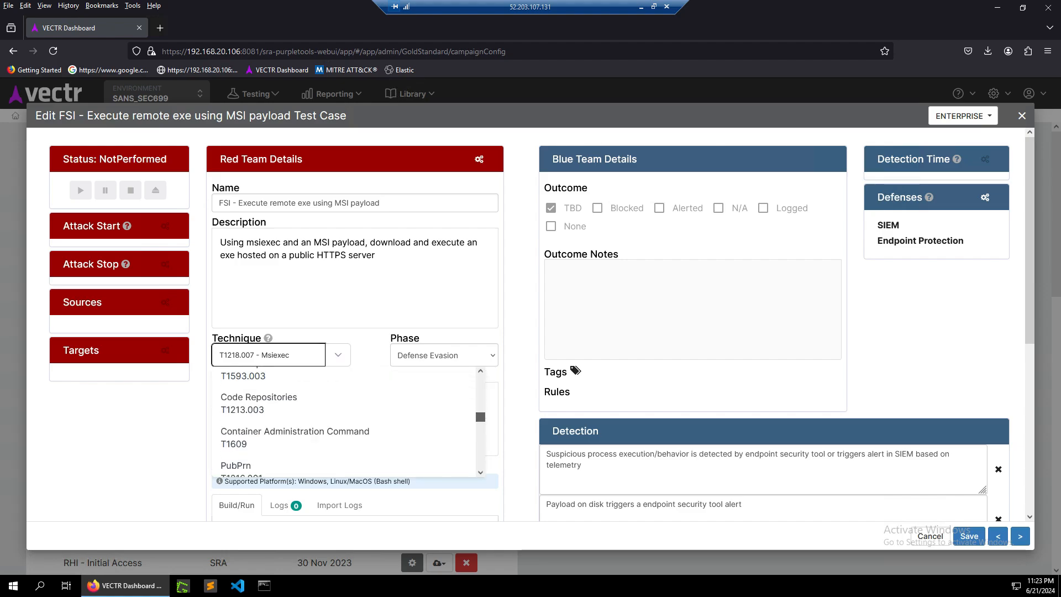
scroll(342, 422, down, 3)
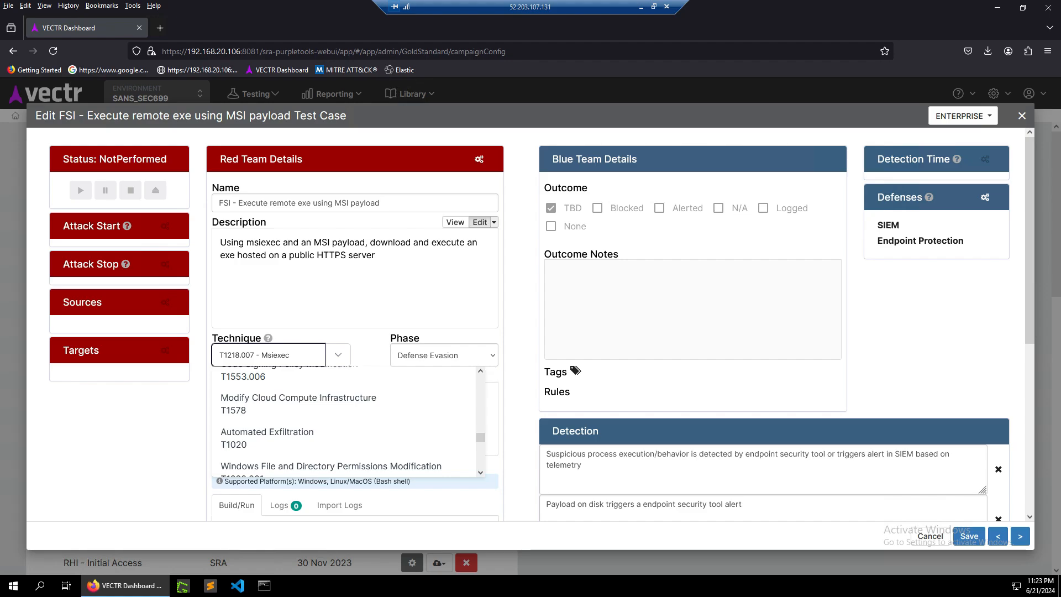
Browse the available techniques and kill-chain phases offered for the test case.
click(376, 259)
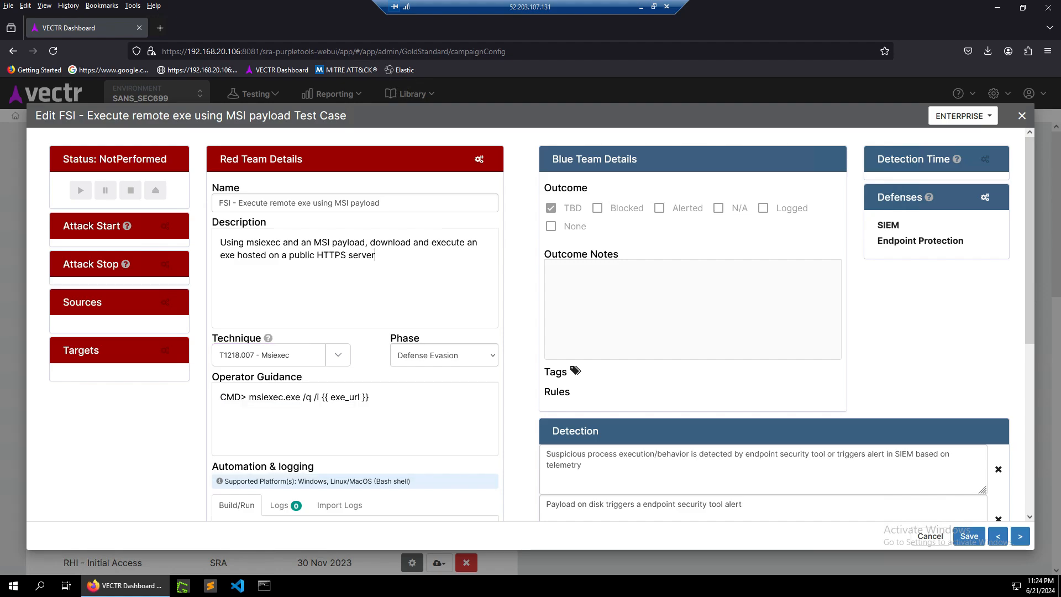
click(444, 355)
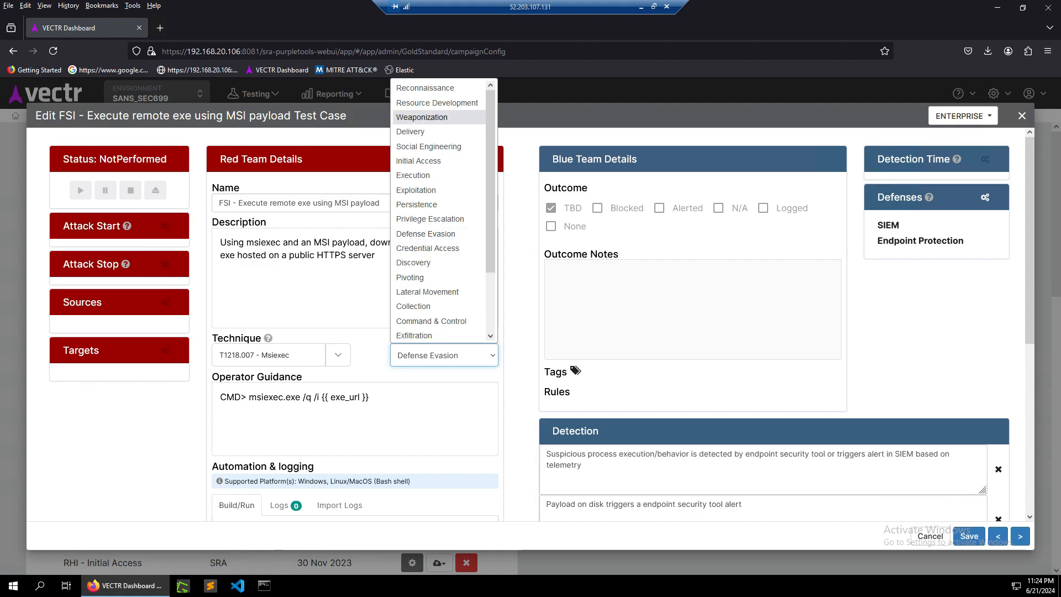
click(521, 145)
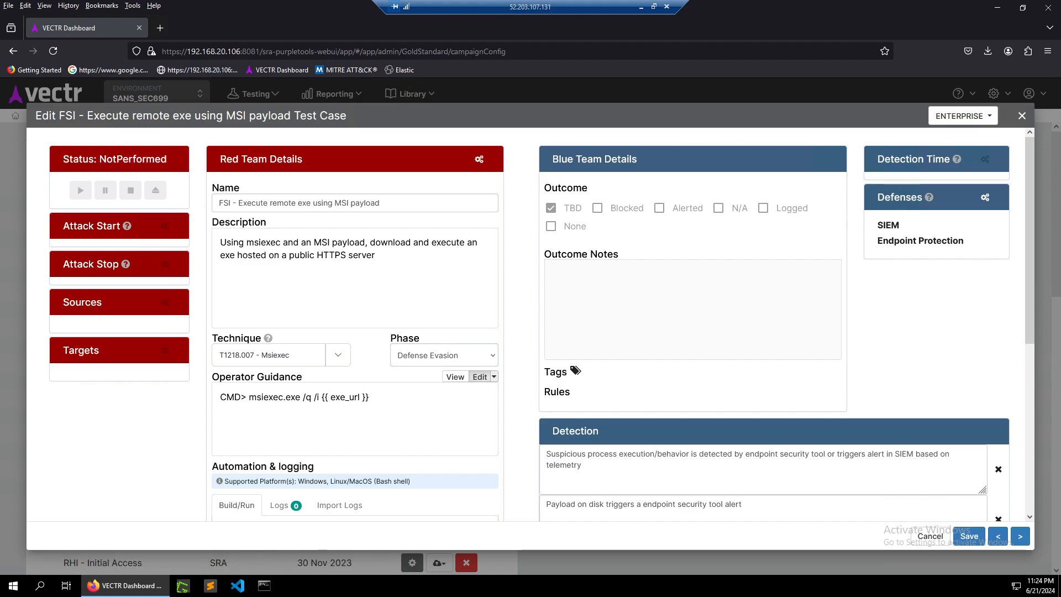
Review the test case's operator guidance command, automation options and detection criteria.
drag(370, 397, 220, 397)
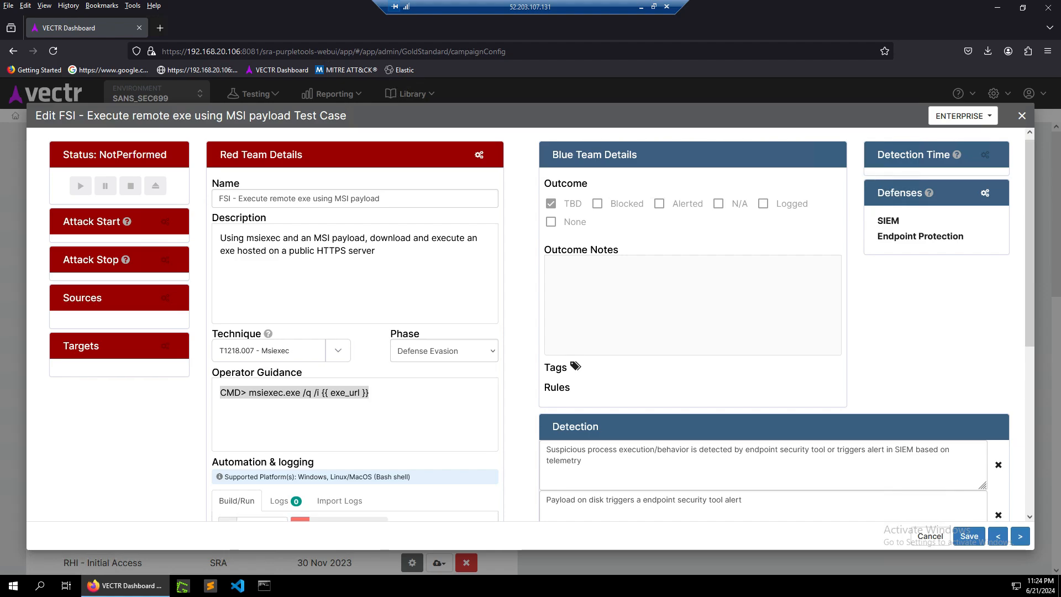
scroll(530, 325, down, 3)
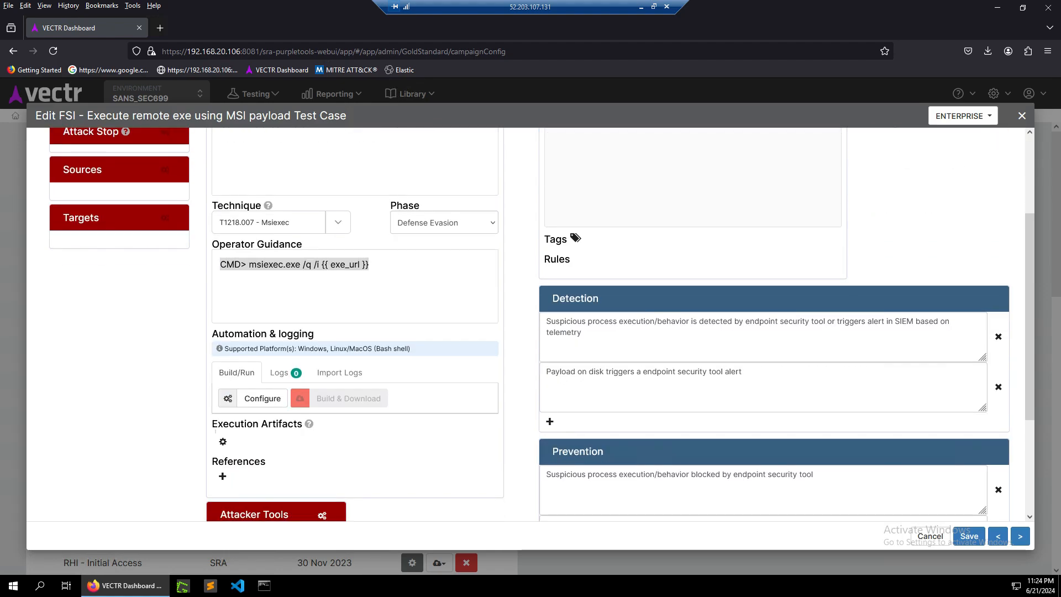
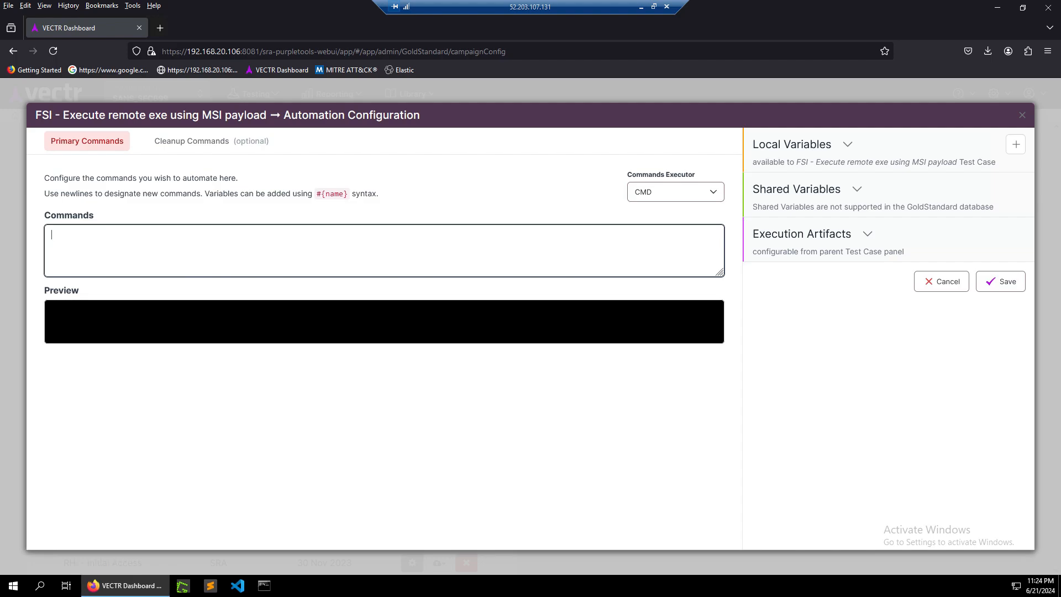
Close the automation configuration without saving and review the test case's prevention criteria.
click(941, 281)
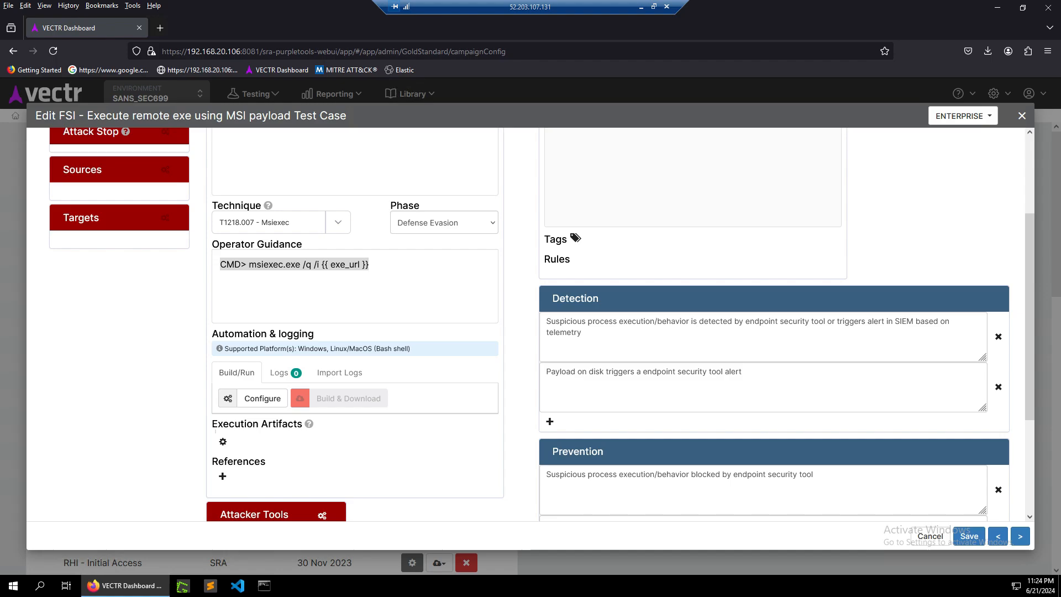
scroll(531, 325, down, 2)
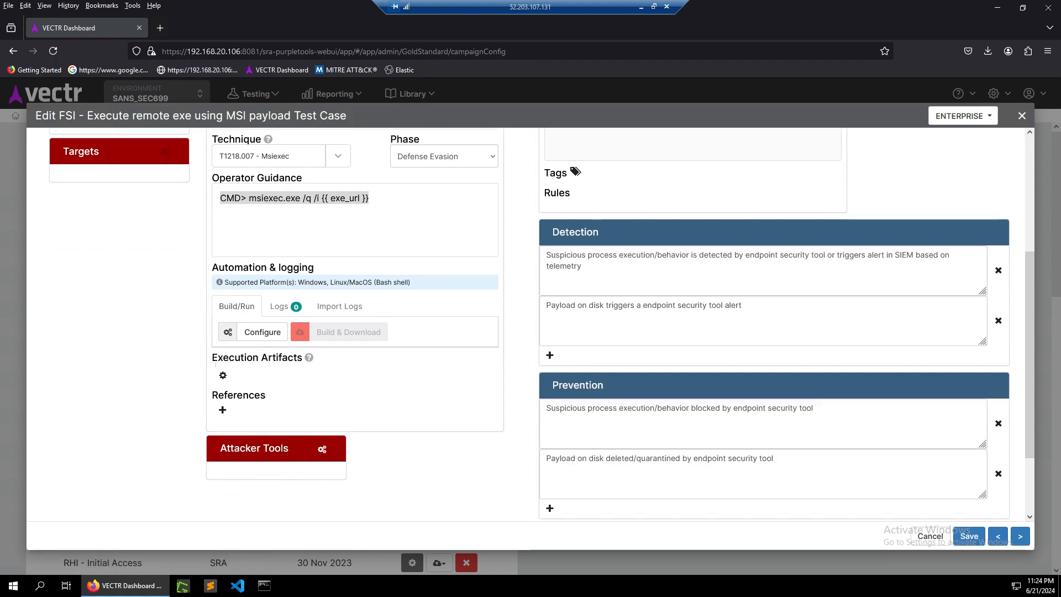
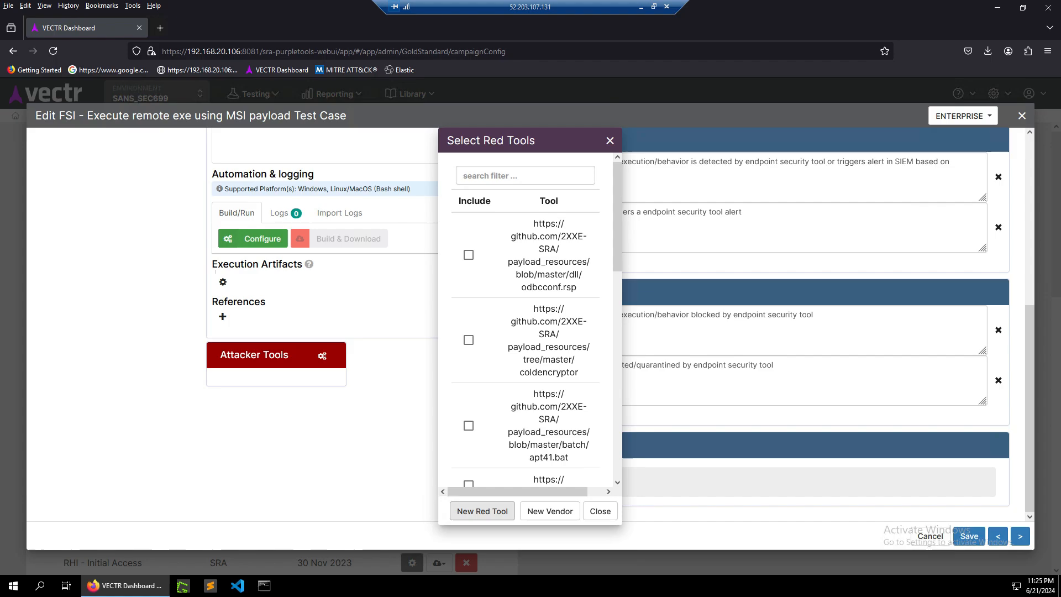
Open a new red tool form, browse its vendor list, and cancel without saving.
click(482, 510)
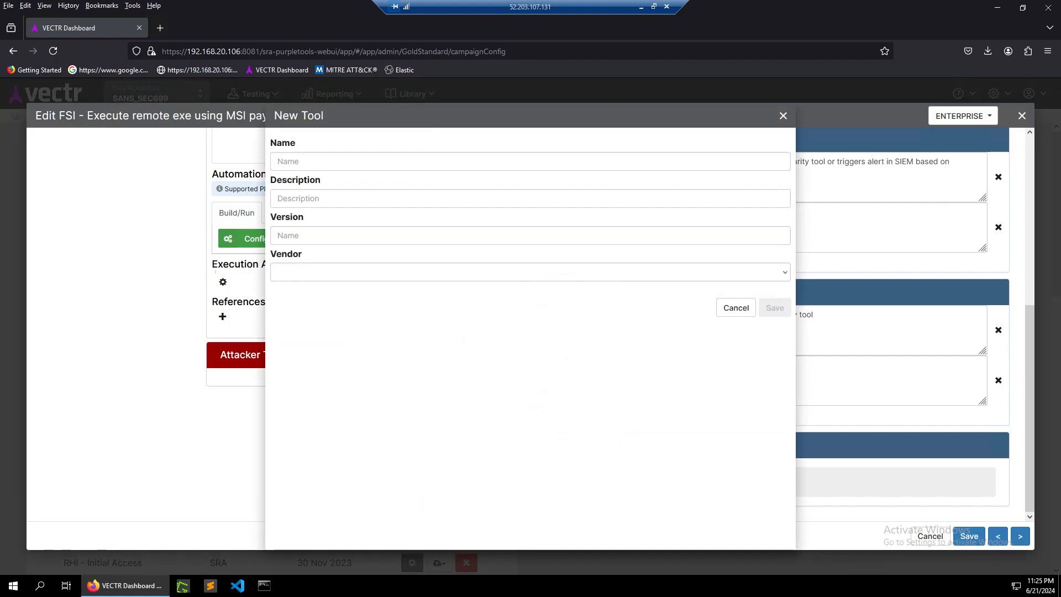
click(529, 272)
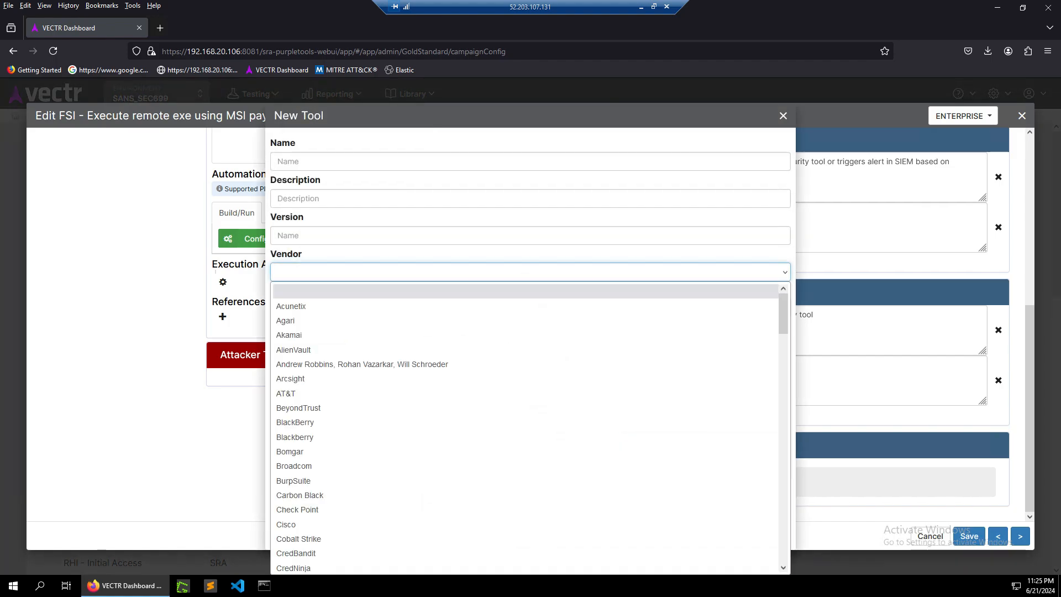
scroll(530, 436, down, 7)
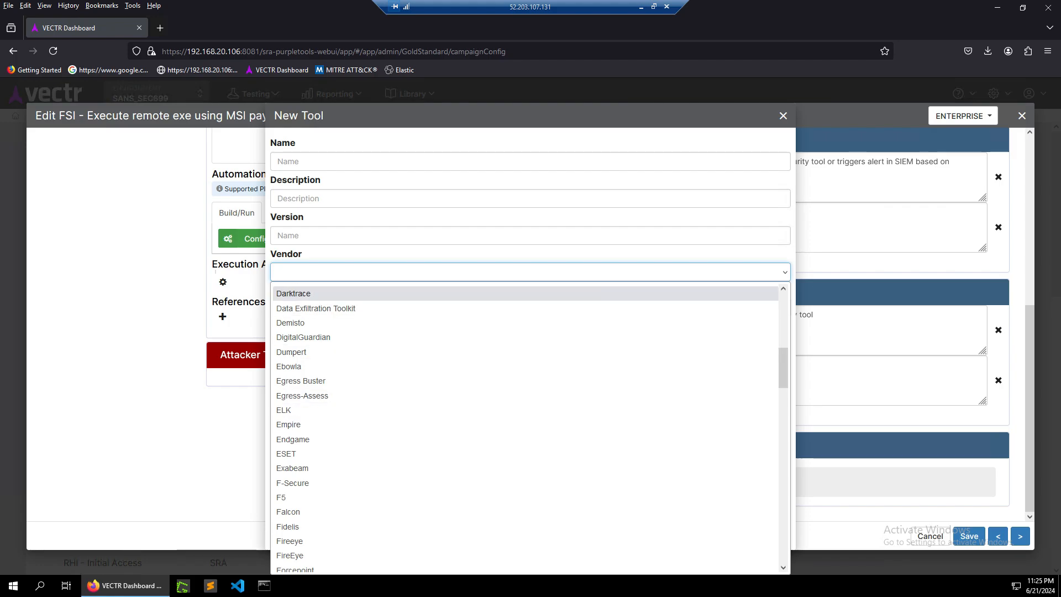
click(530, 254)
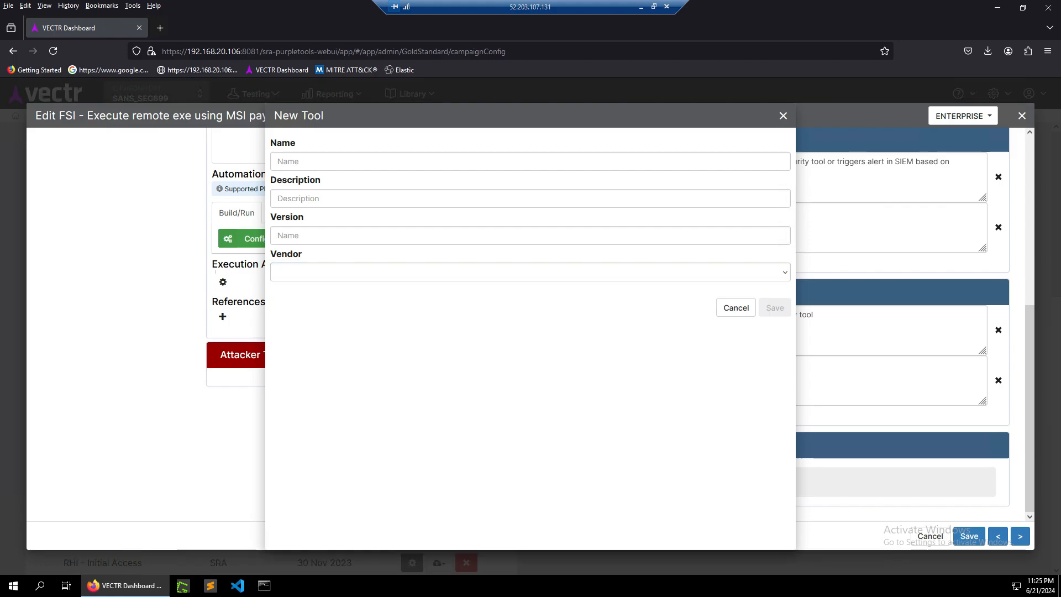
click(735, 307)
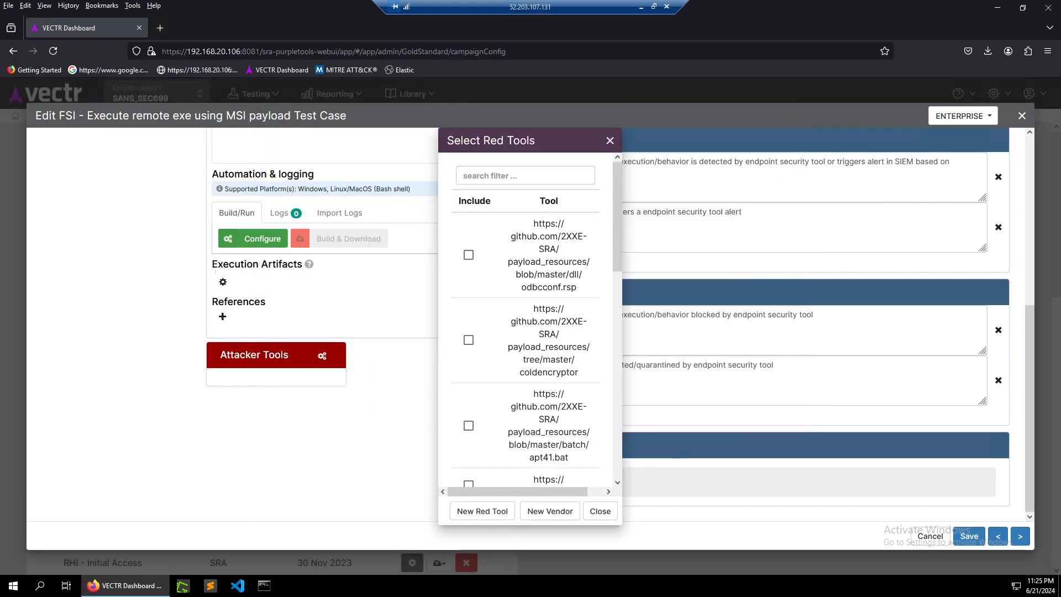
Open the new vendor form, cancel it, and close the red tool selection to return to the test case.
click(550, 510)
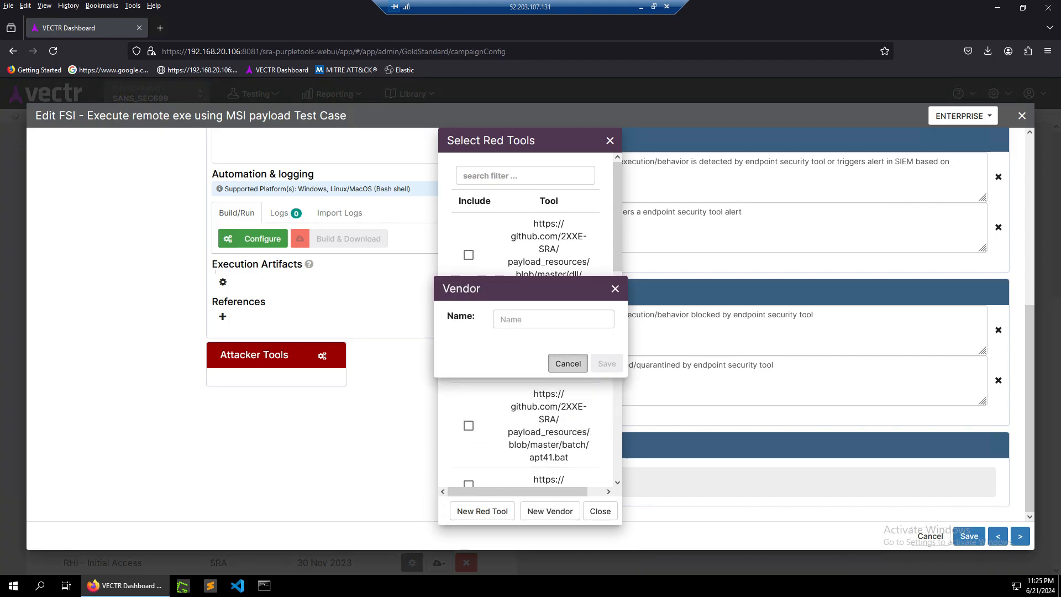
click(567, 363)
click(600, 511)
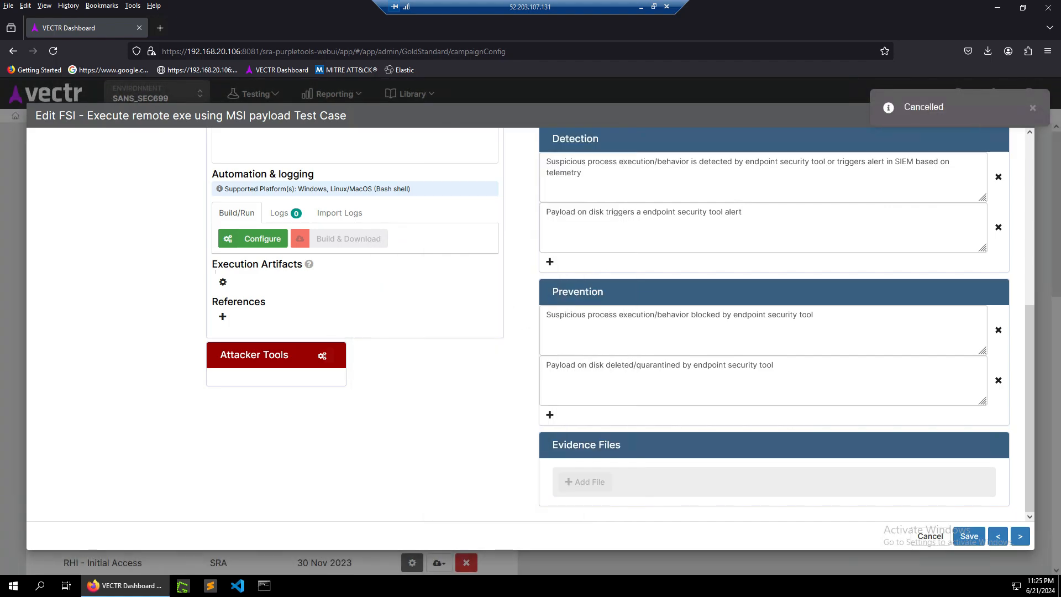
scroll(600, 511, up, 3)
scroll(530, 332, up, 2)
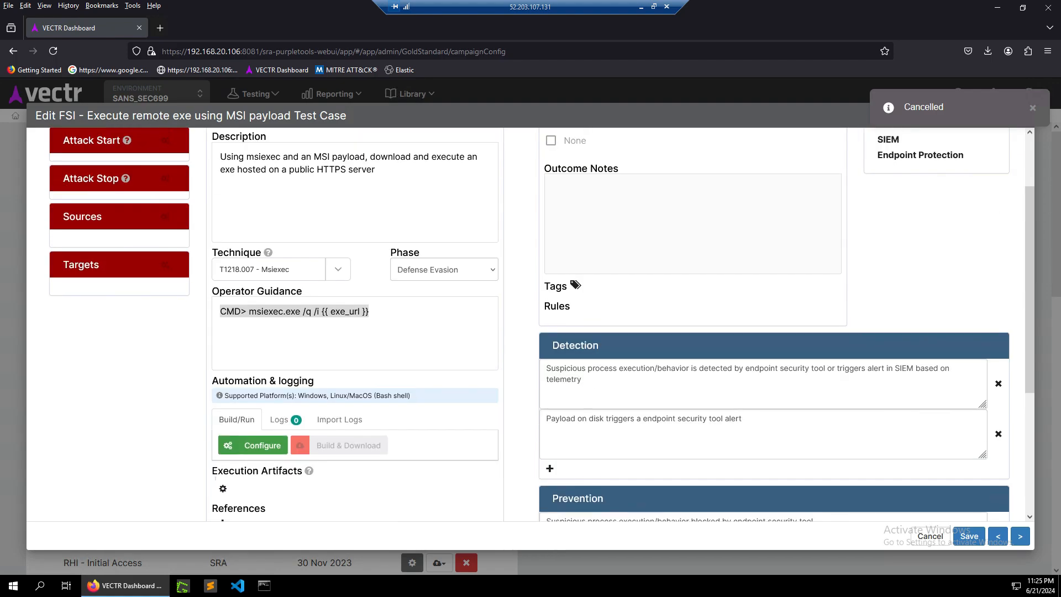
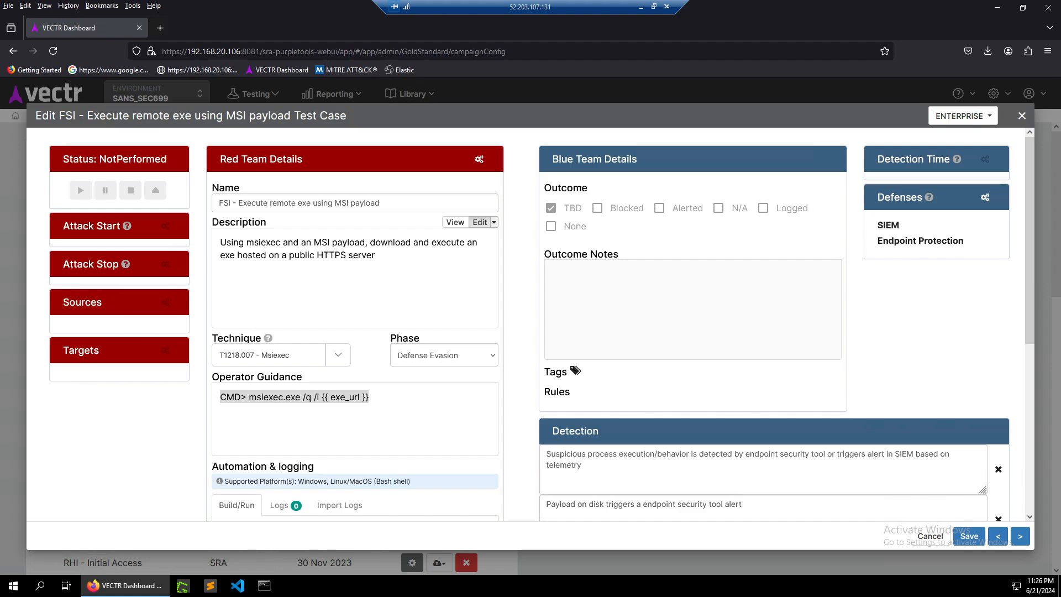
Review the MSI payload test case's name, detection, prevention and evidence file sections, then close it.
drag(391, 203, 217, 203)
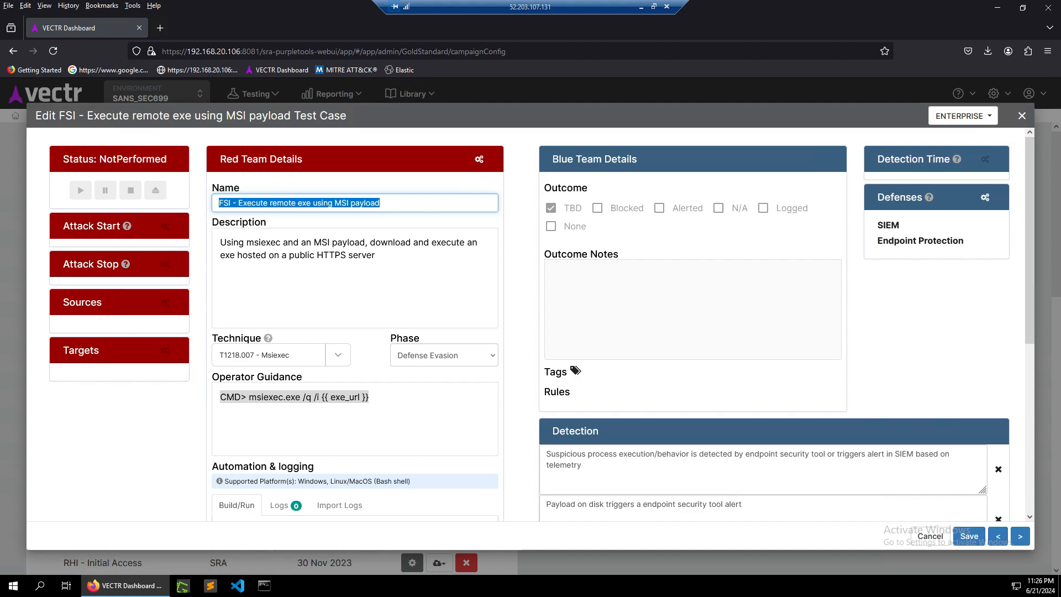
key(Tab)
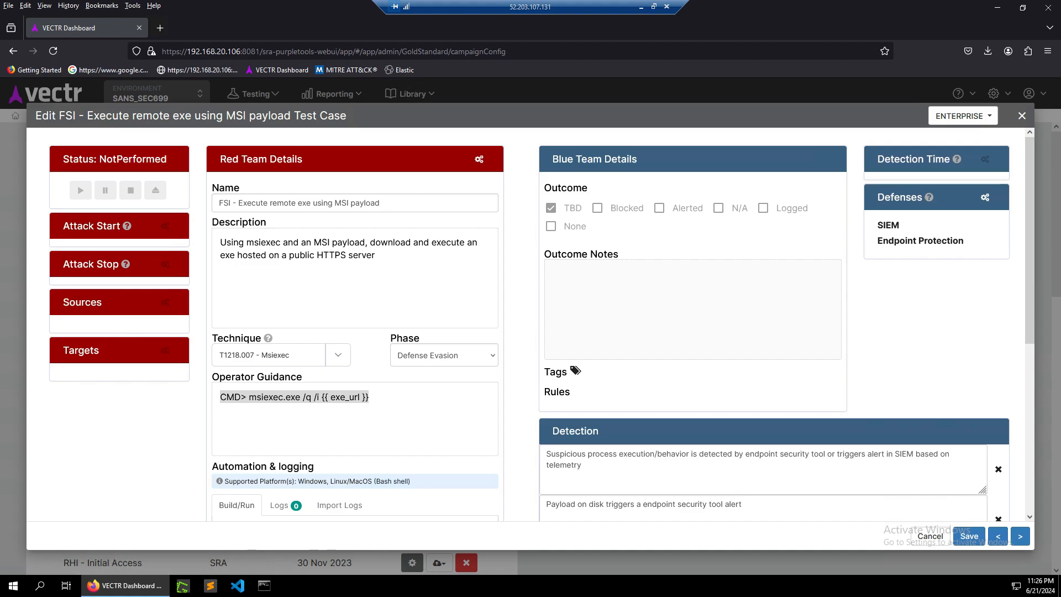
scroll(530, 325, down, 3)
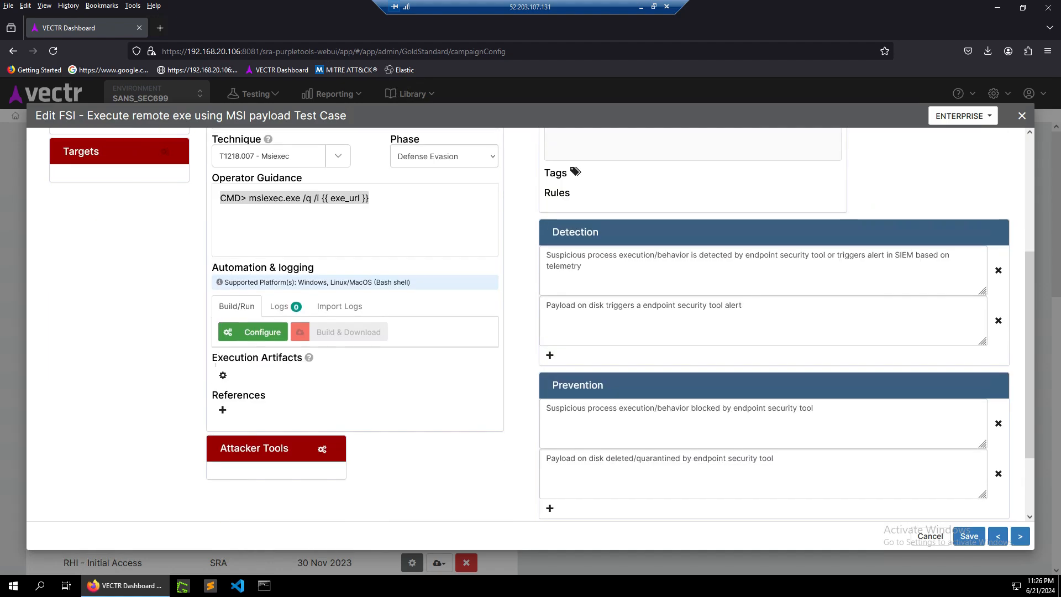
scroll(530, 325, down, 2)
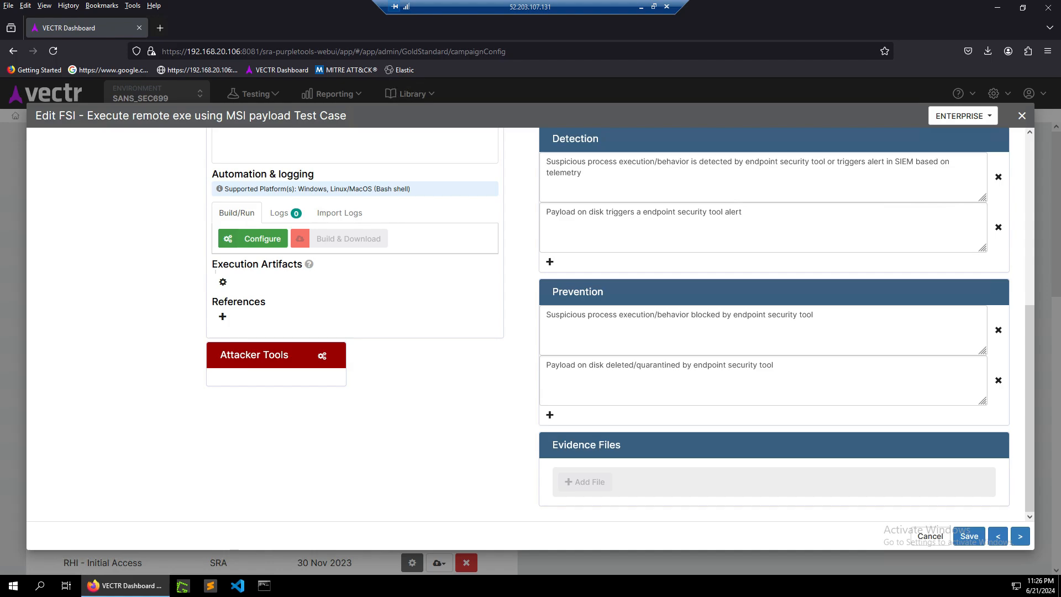
scroll(528, 323, up, 5)
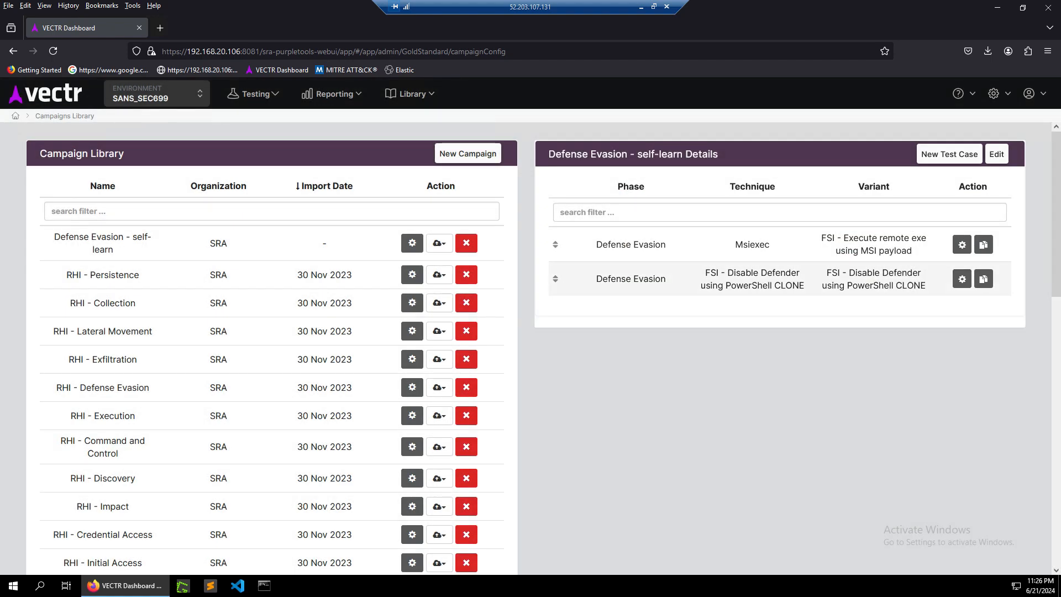
Open the FSI - Disable Defender using PowerShell CLONE test case for editing.
click(962, 279)
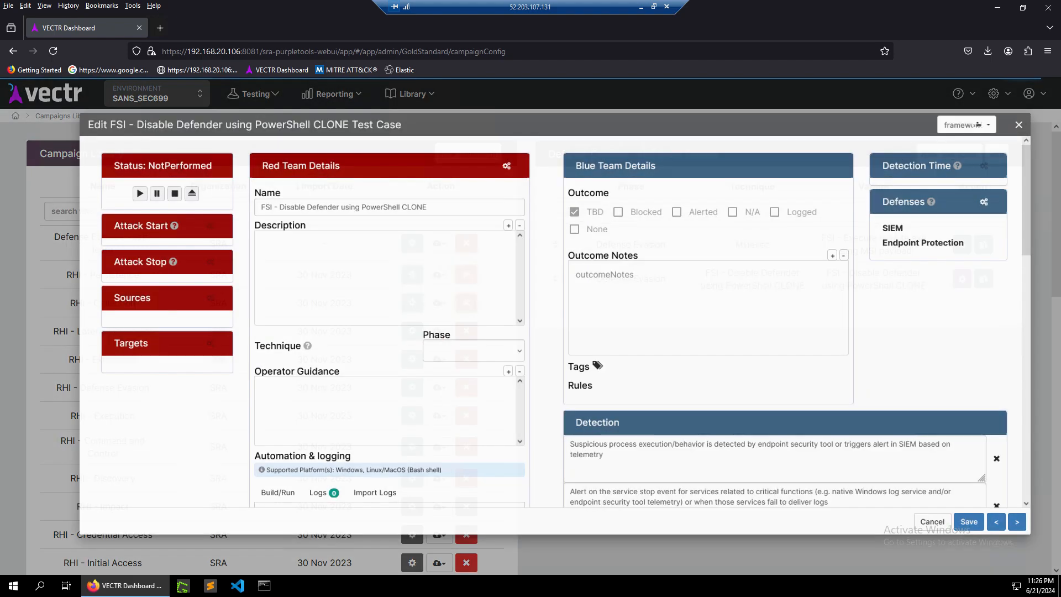
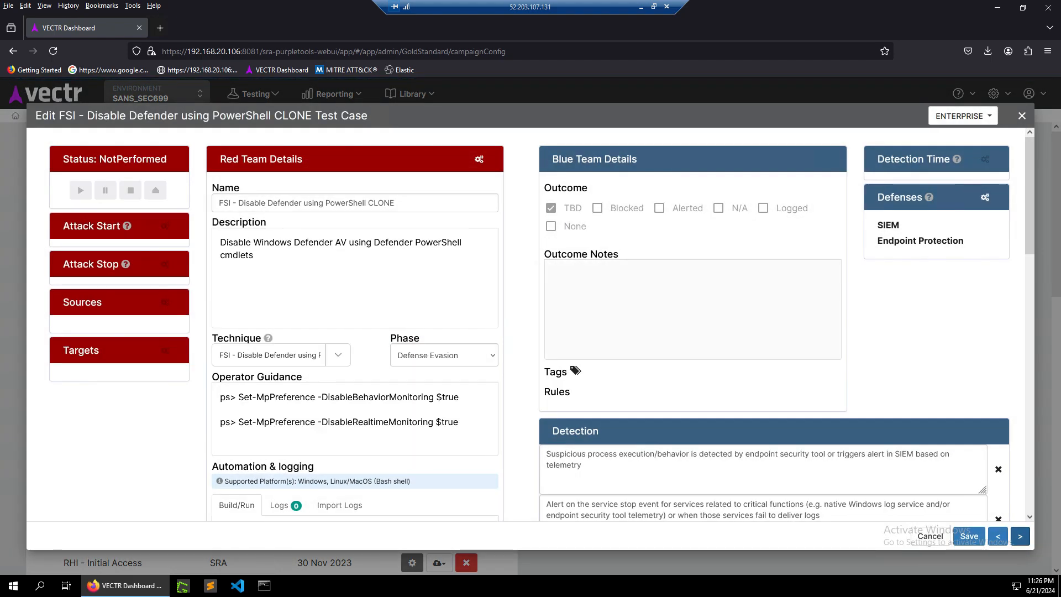
Review the Disable Defender test case's operator guidance, detection and prevention sections.
scroll(531, 325, down, 10)
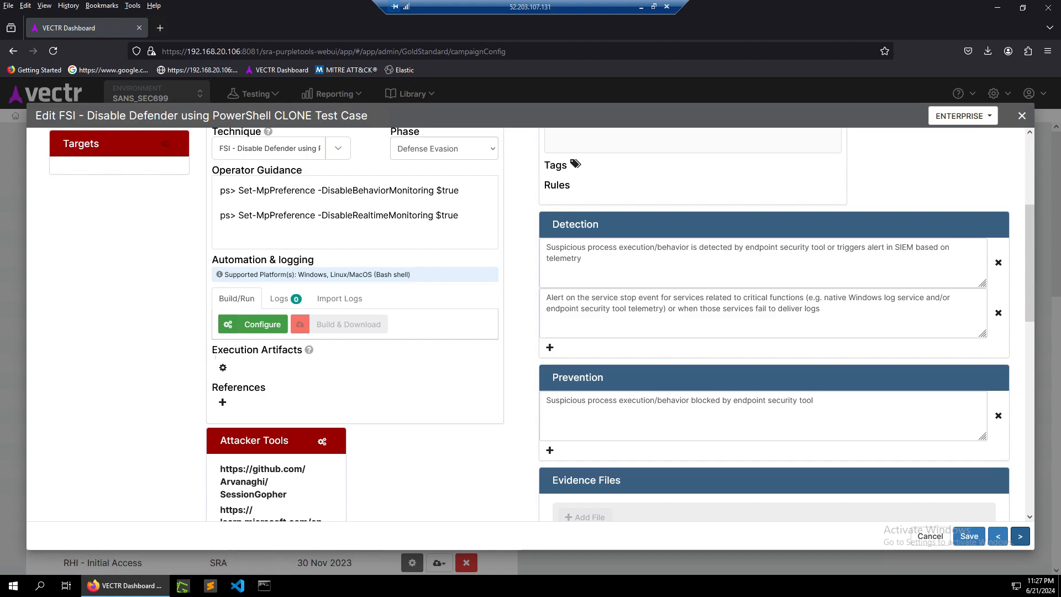
scroll(531, 325, up, 10)
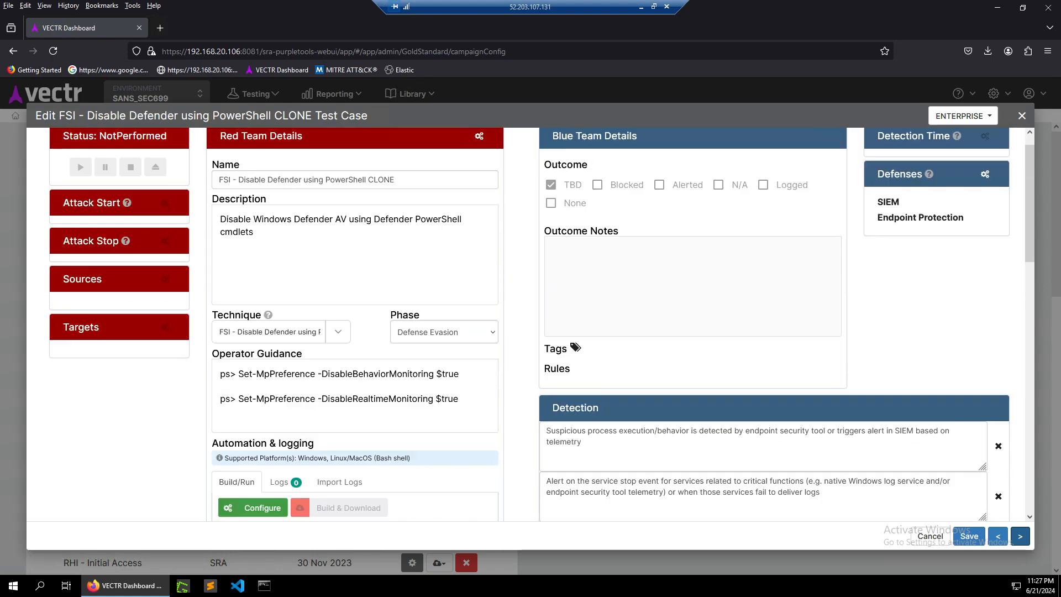
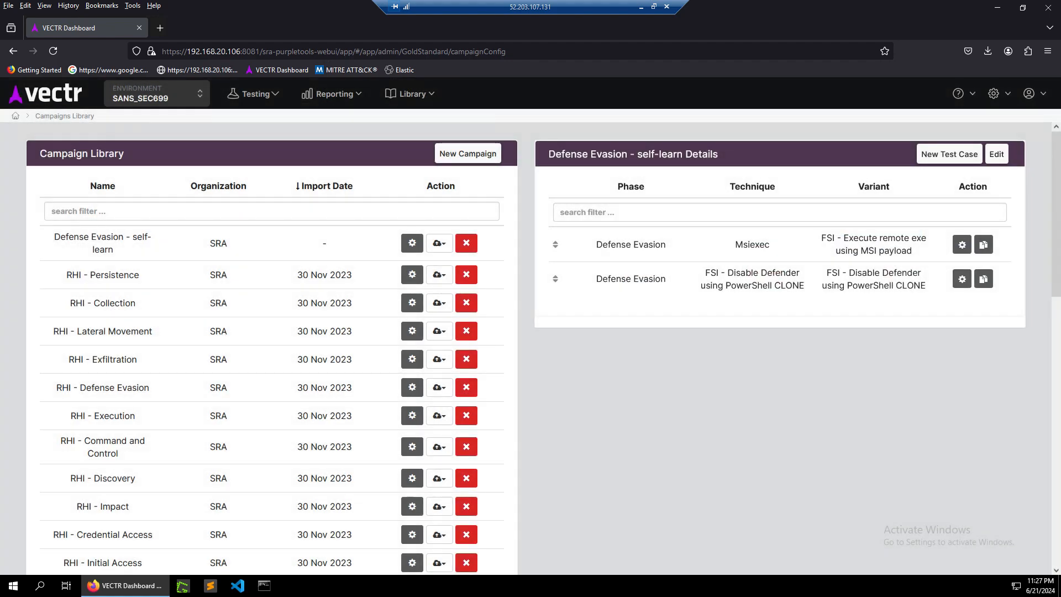
click(409, 93)
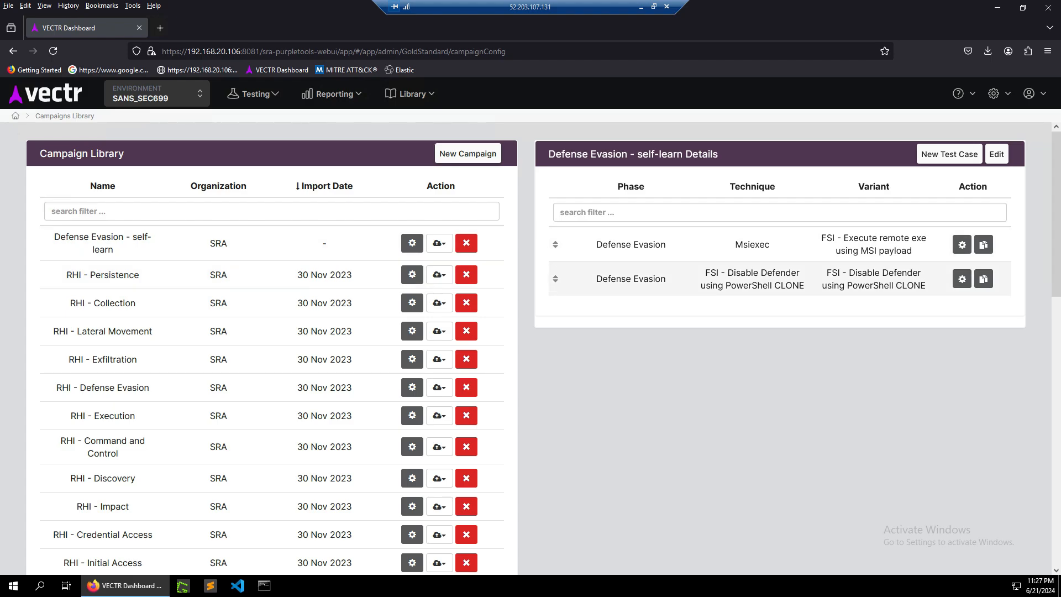
click(949, 154)
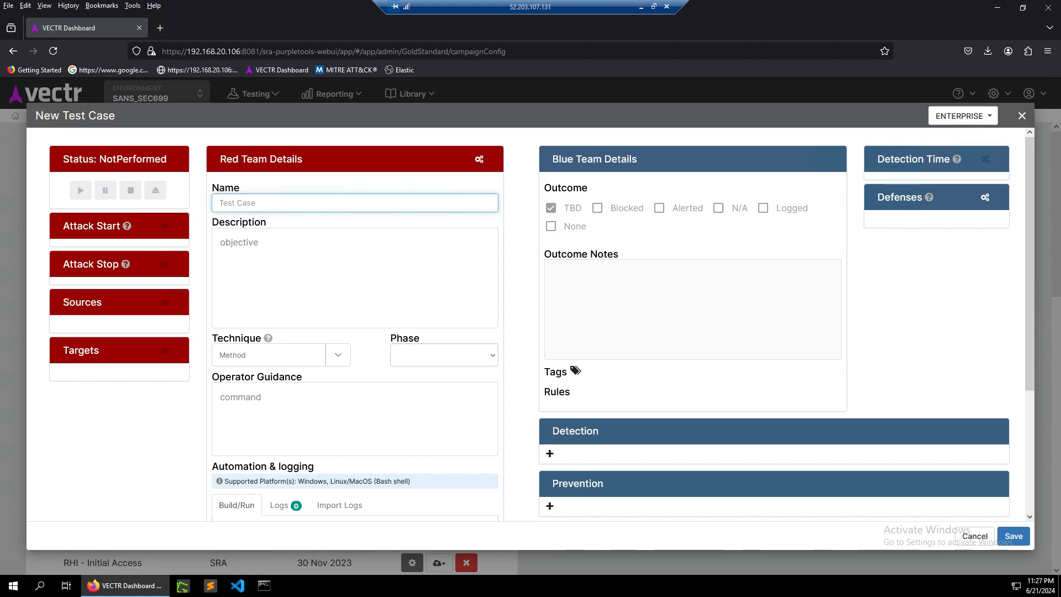
click(338, 354)
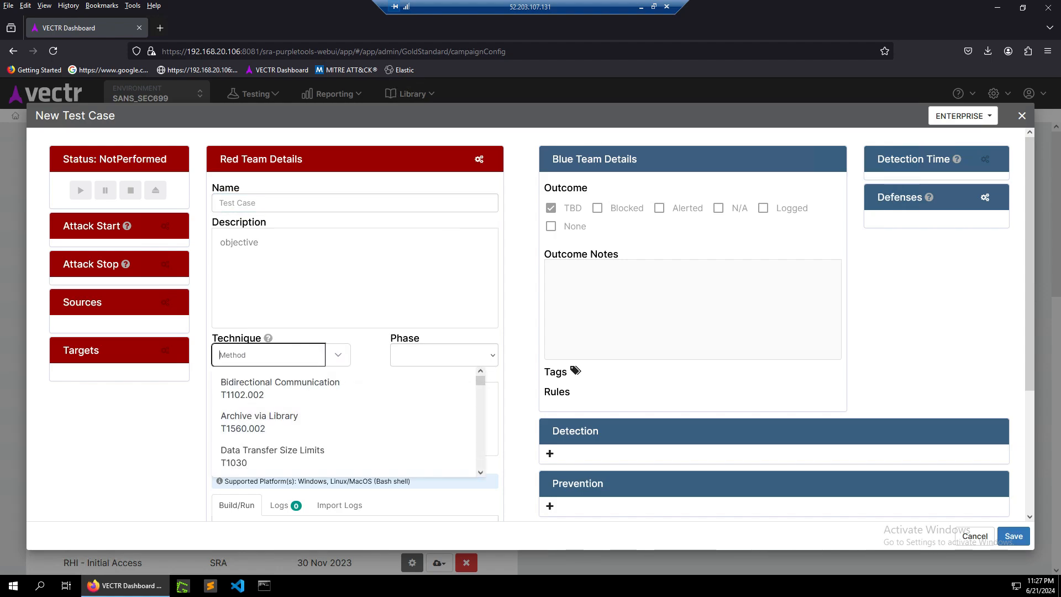
key(Escape)
click(975, 536)
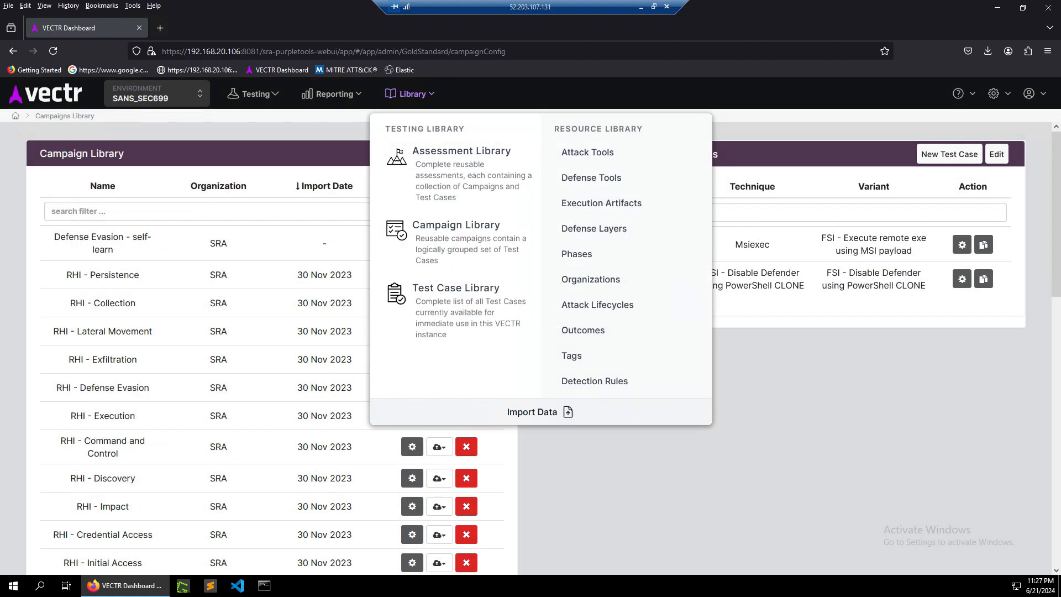
Start a new campaign and filter its available test cases by exfiltration, then cancel the dialog.
click(467, 154)
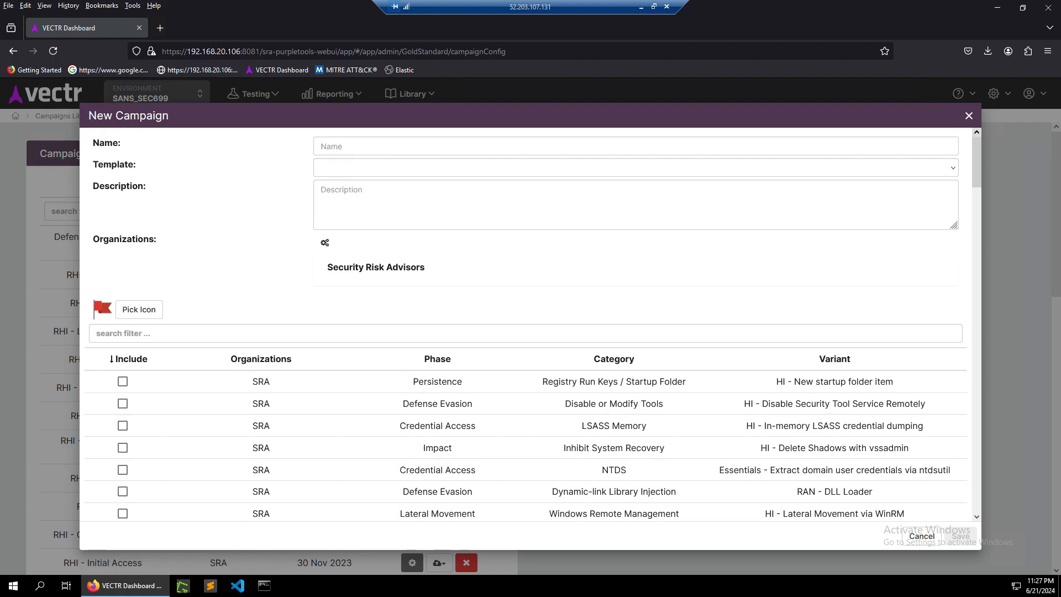
click(526, 333)
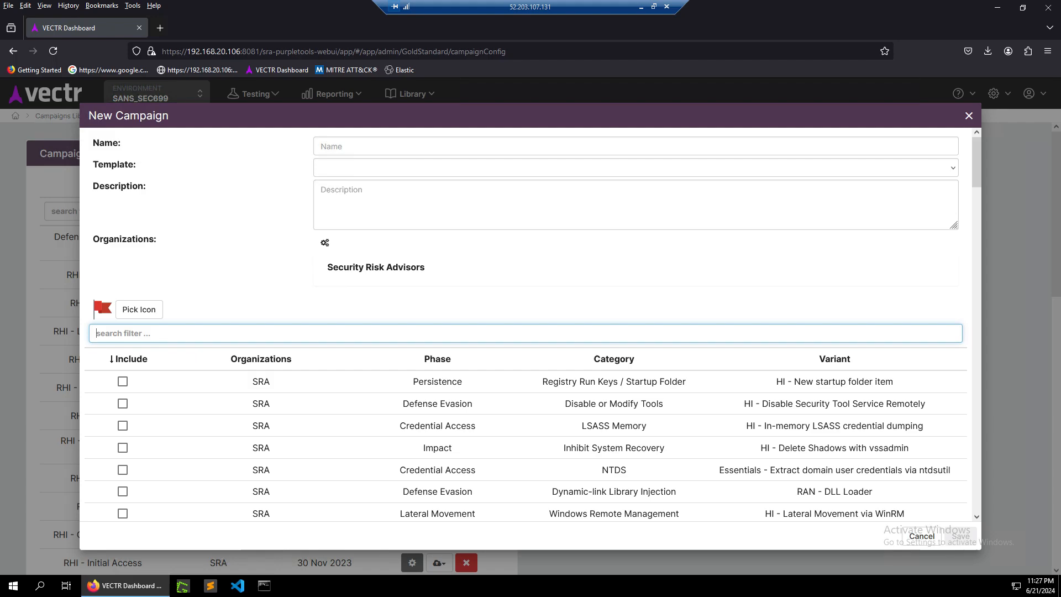
text(exfiltr)
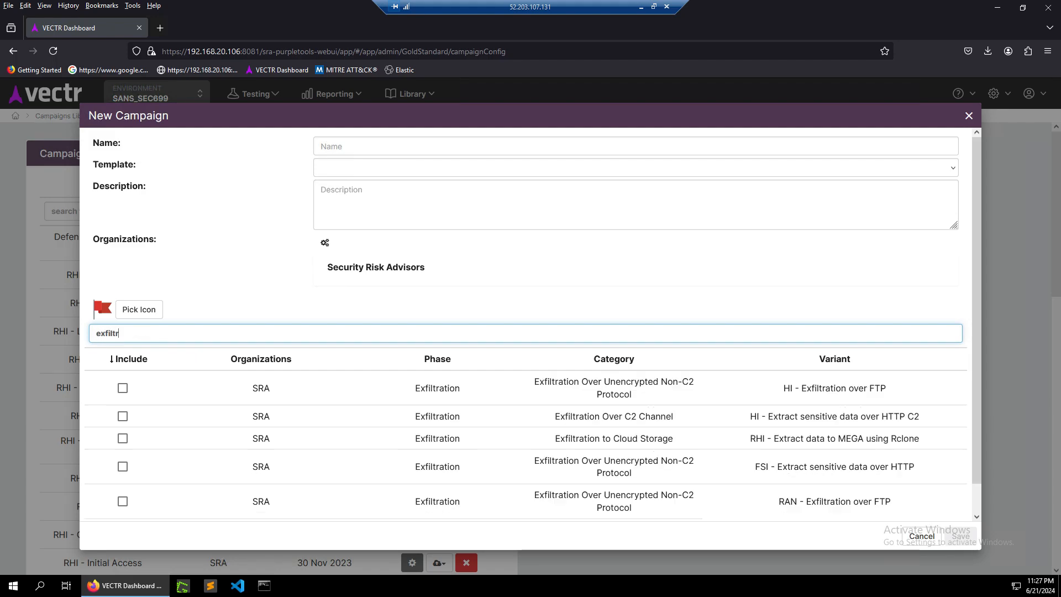
text(ation)
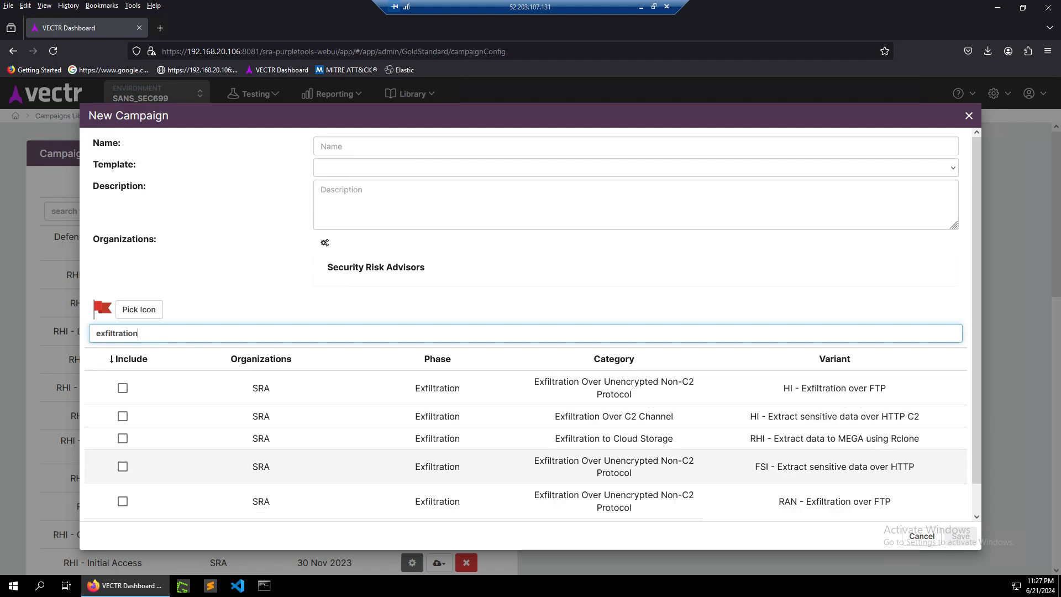
scroll(531, 467, down, 1)
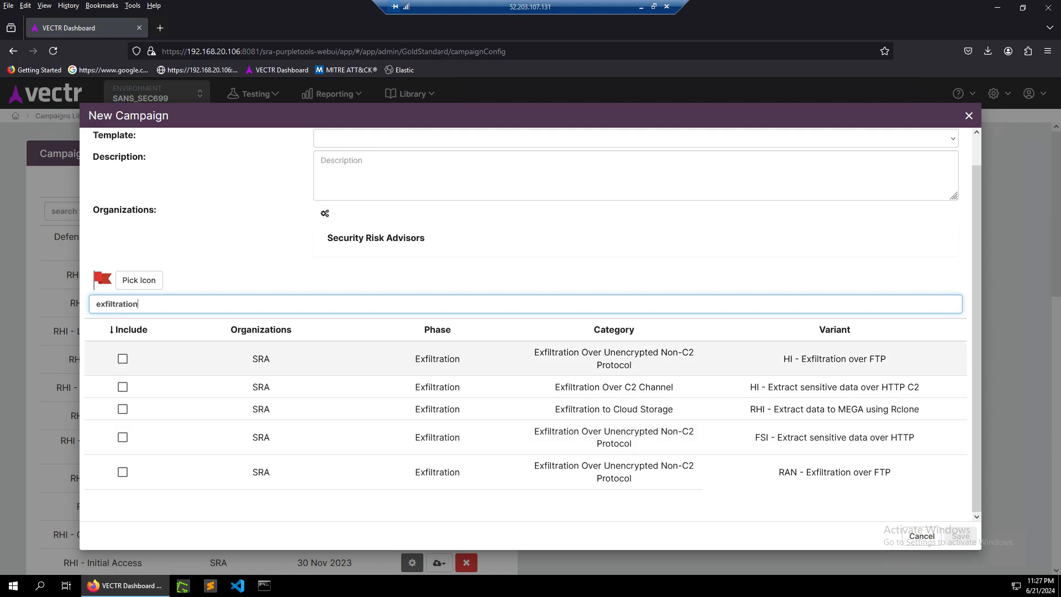
click(922, 536)
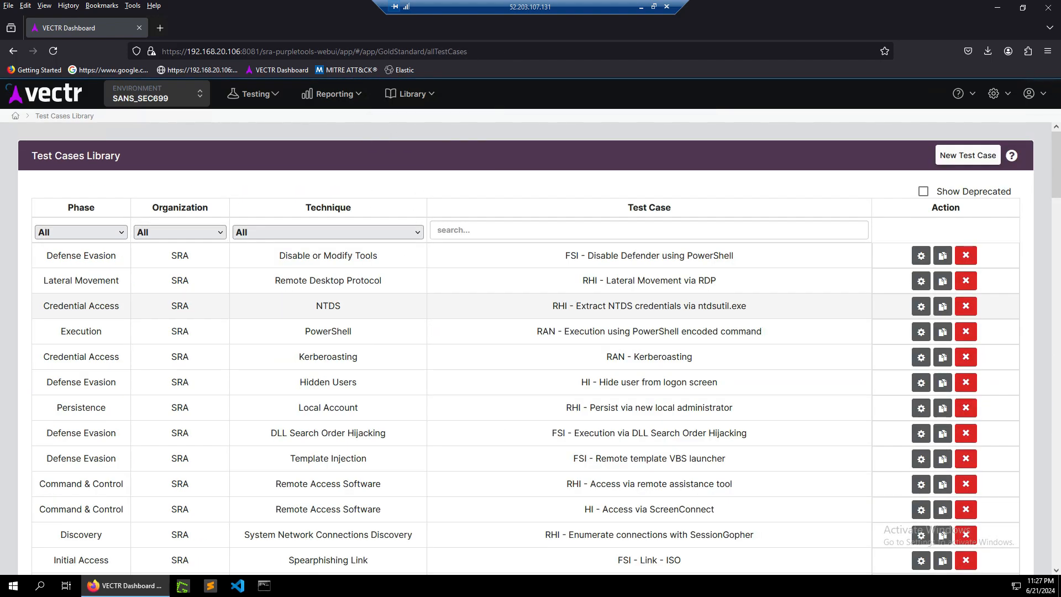
Search the test case library for clone and open the Disable Defender using PowerShell CLONE test case.
click(649, 230)
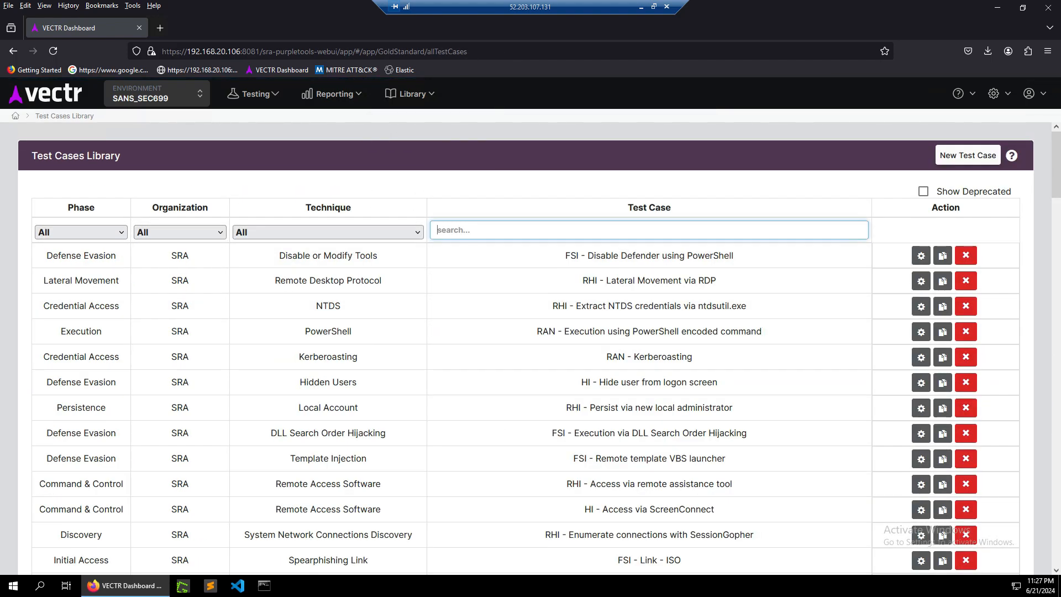
text(clone)
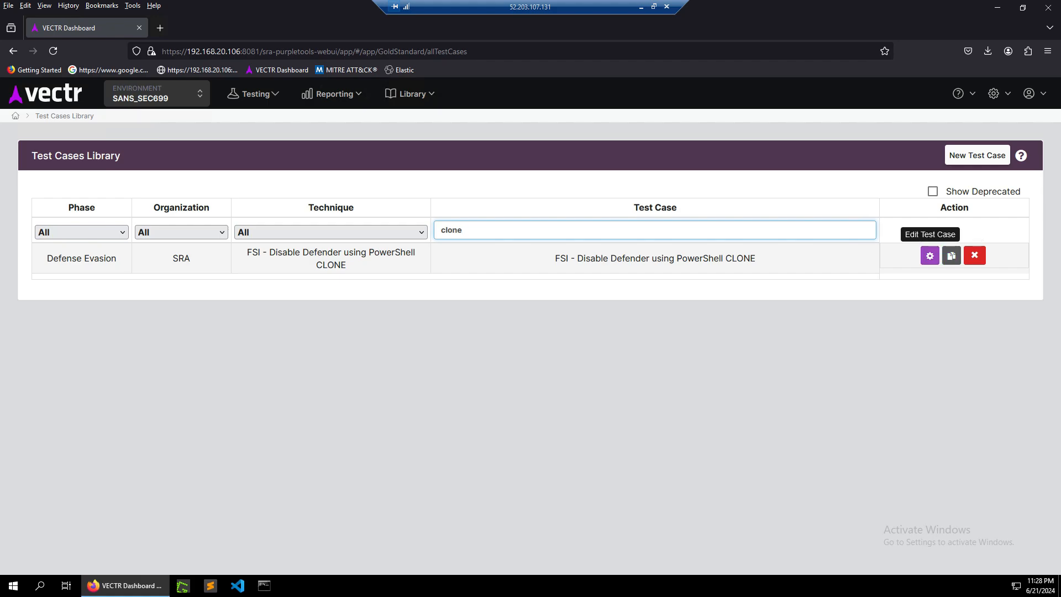
click(930, 255)
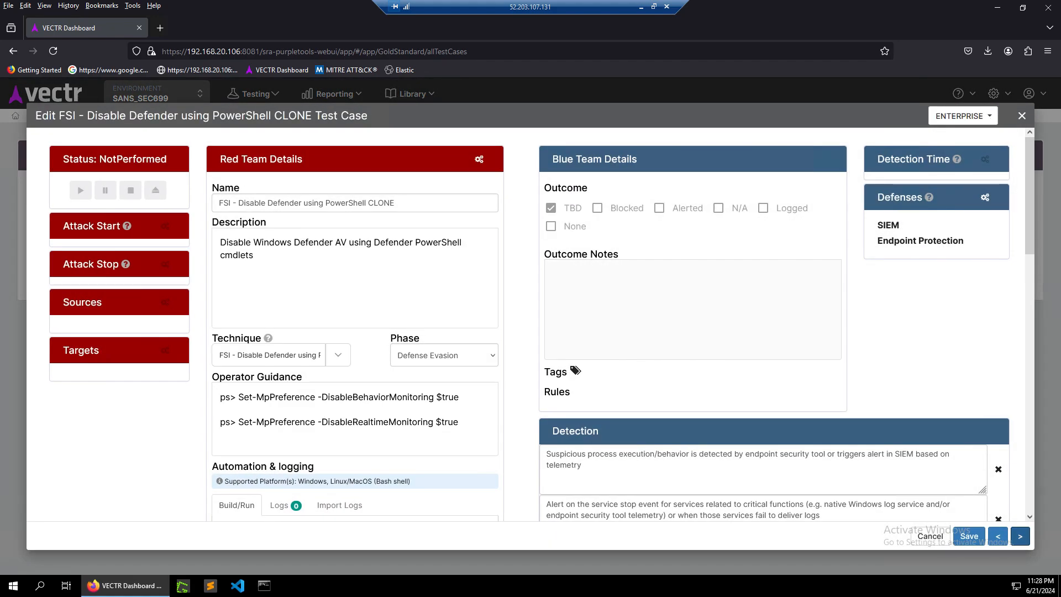
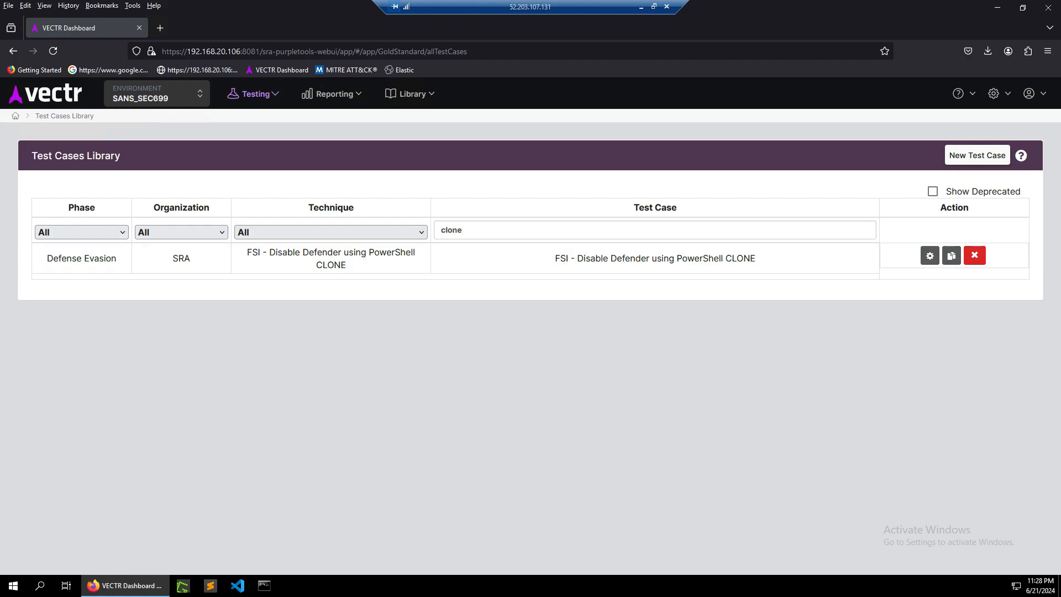
Open the Attack Tools section of the resource library.
click(254, 94)
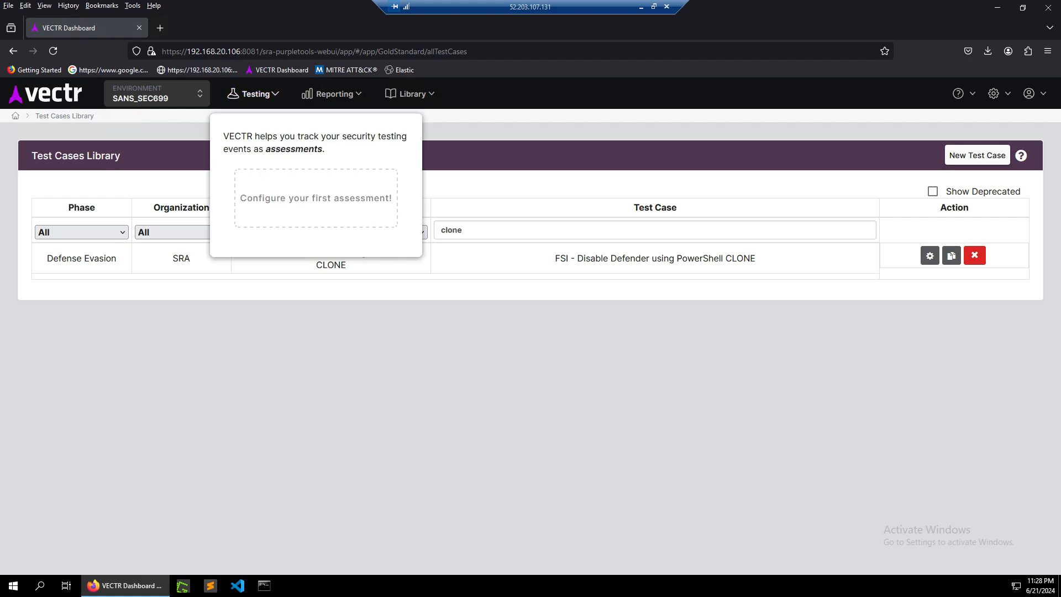
click(410, 94)
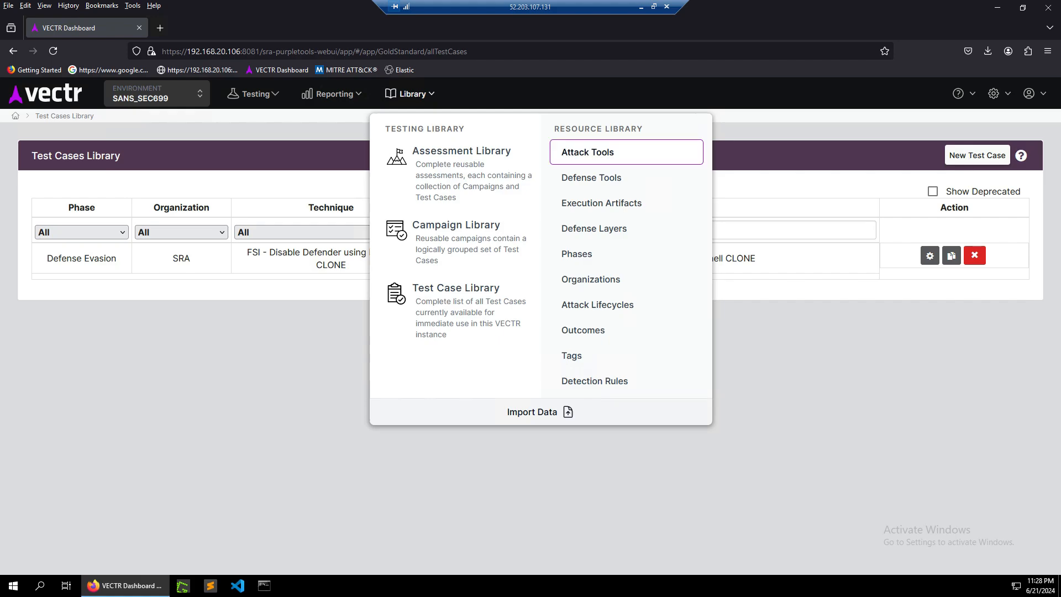
click(587, 152)
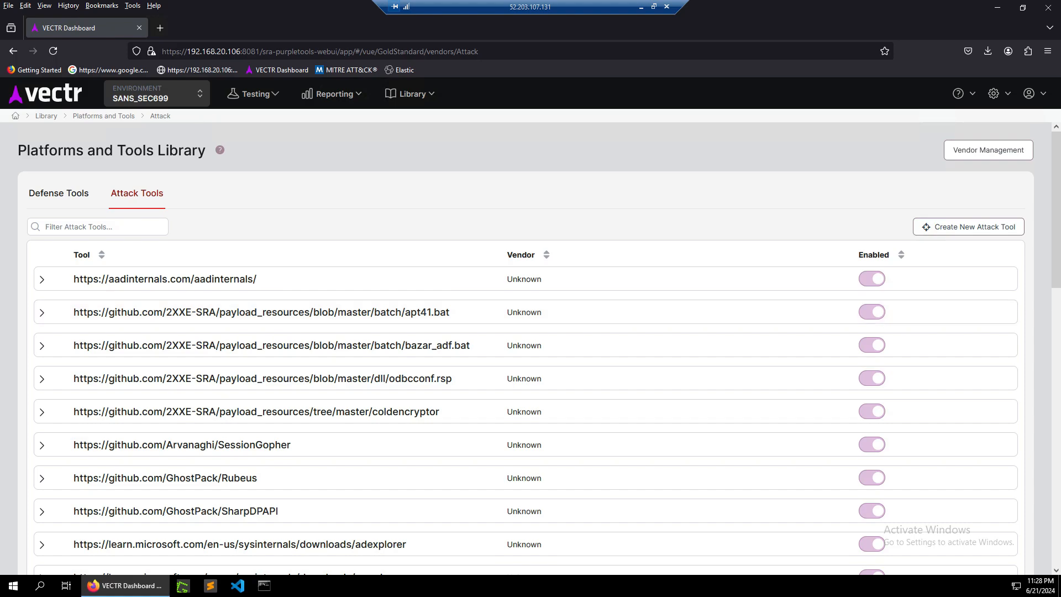
Open the new attack tool form and expand its advanced options, then cancel without saving.
click(968, 227)
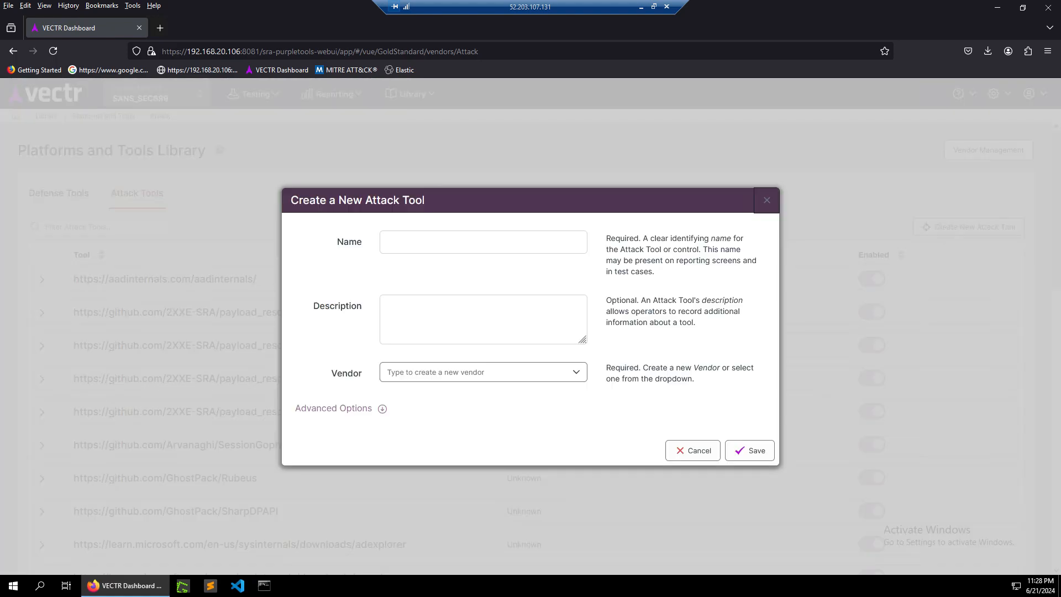
click(483, 242)
click(382, 409)
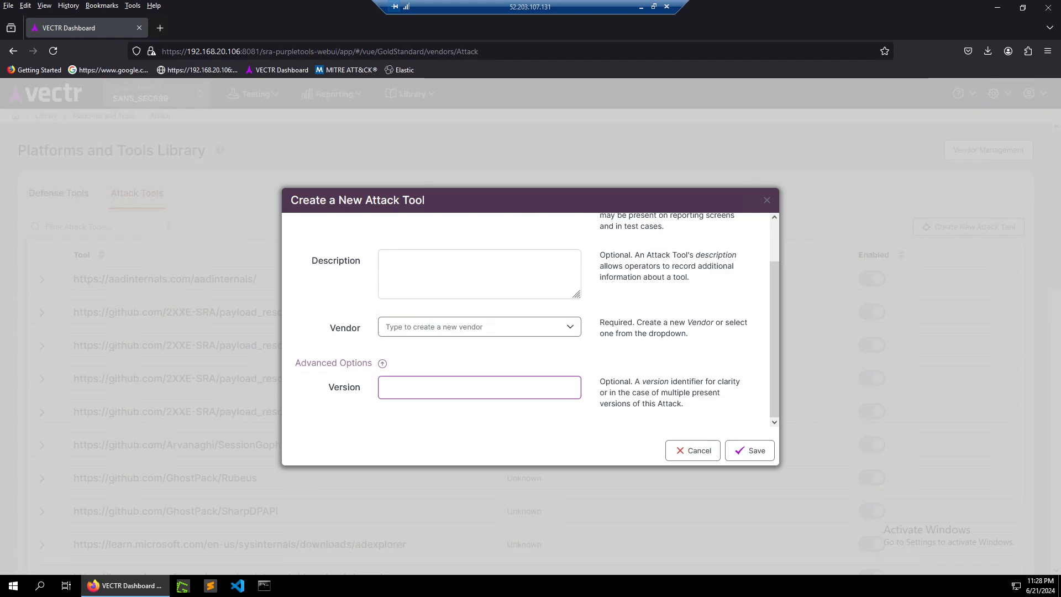
click(692, 450)
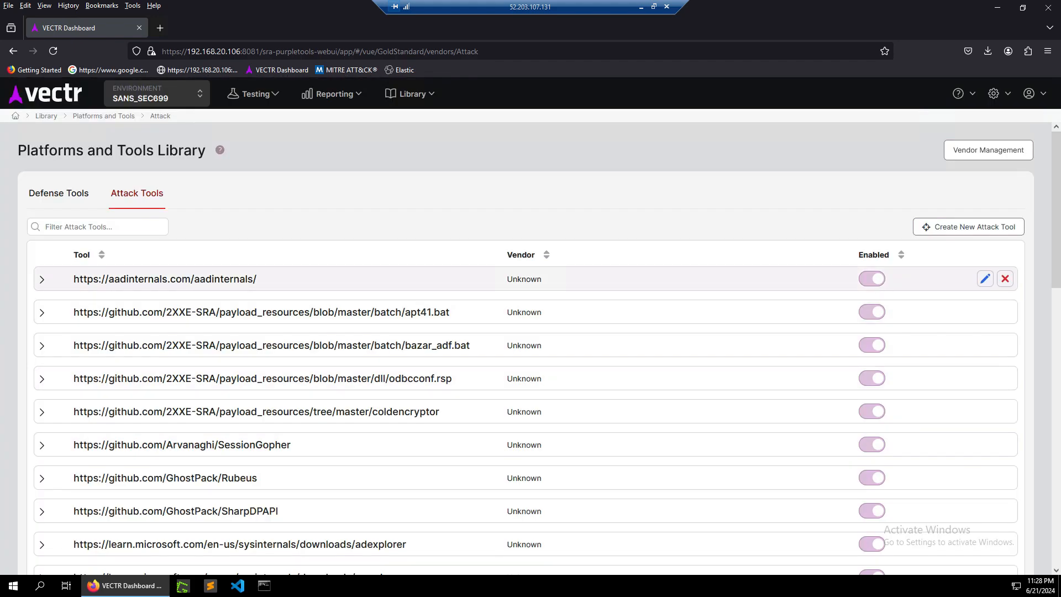
Review the aadinternals attack tool's edit form and advanced options without saving, then switch to the defense tools list.
click(985, 279)
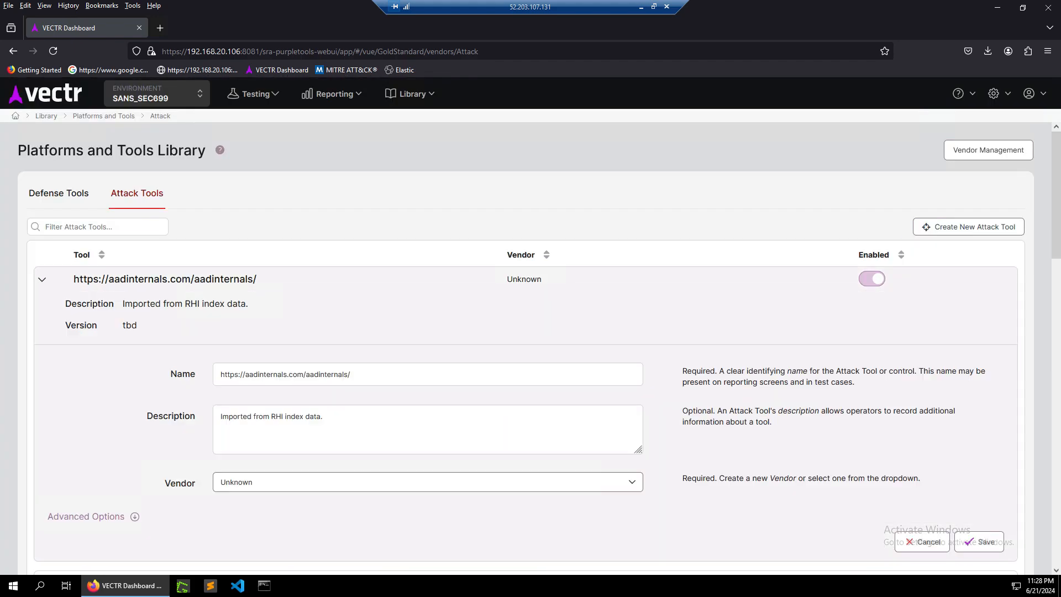
scroll(530, 348, down, 3)
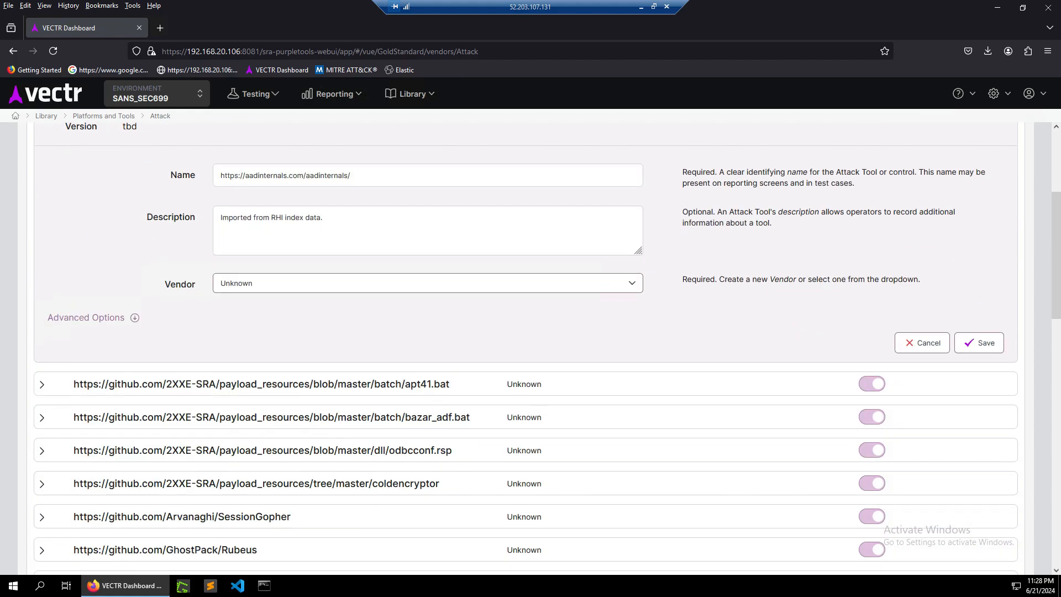
click(94, 318)
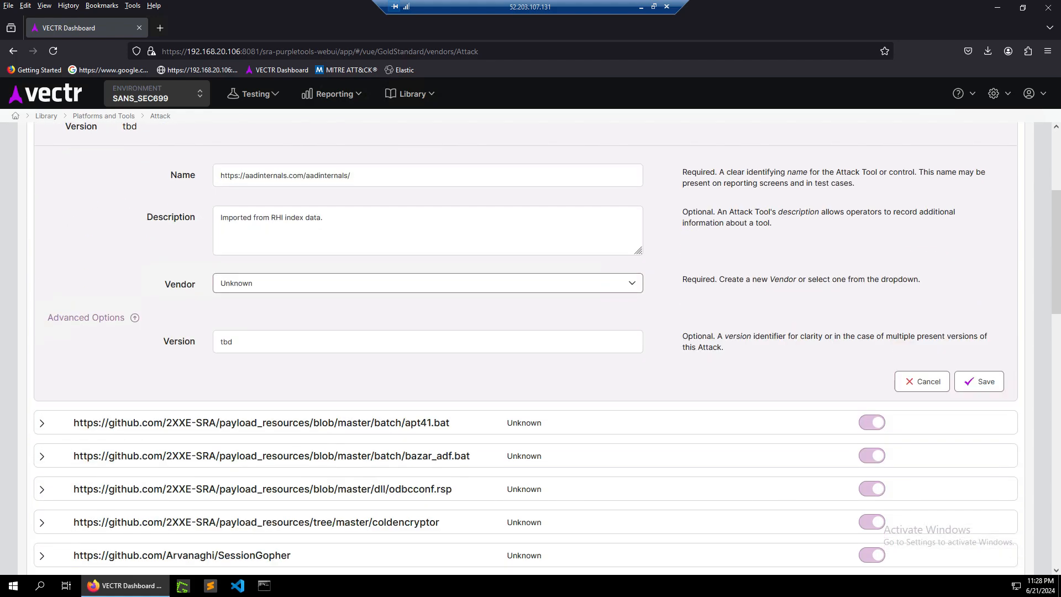
scroll(428, 359, up, 3)
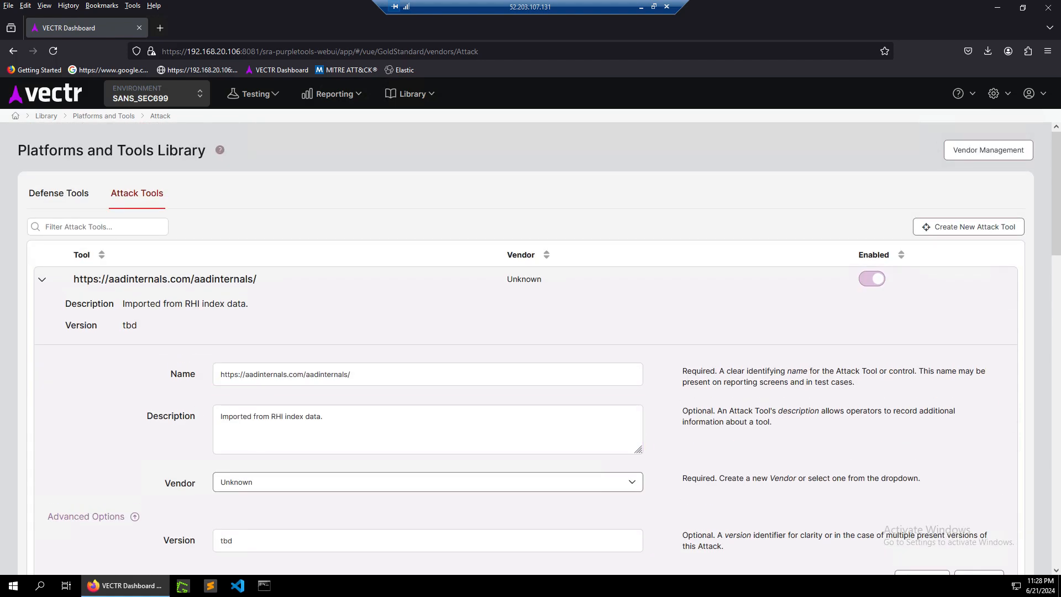
scroll(530, 348, down, 3)
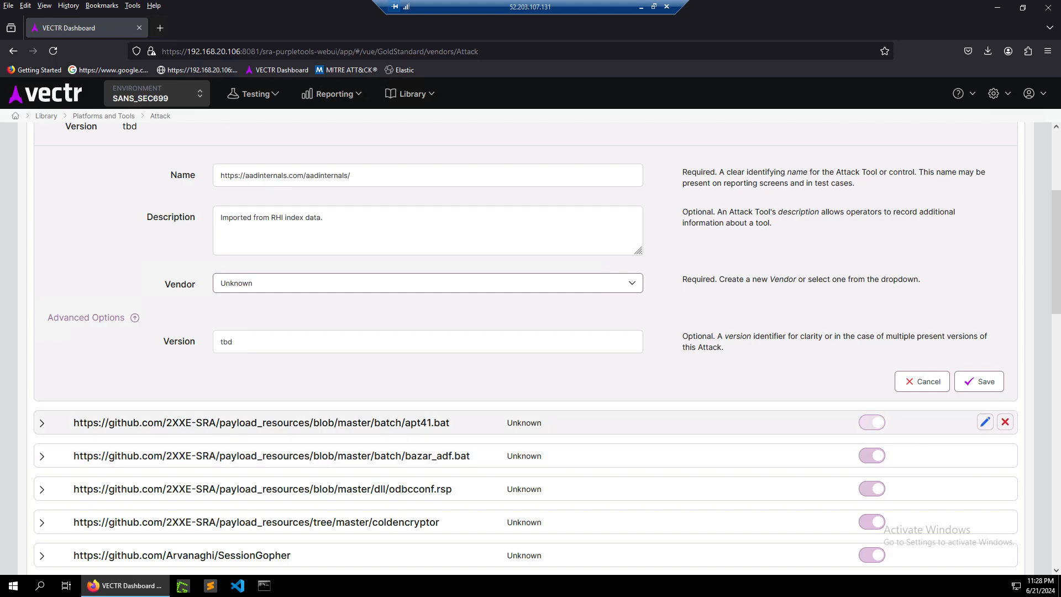
click(922, 381)
scroll(921, 382, up, 3)
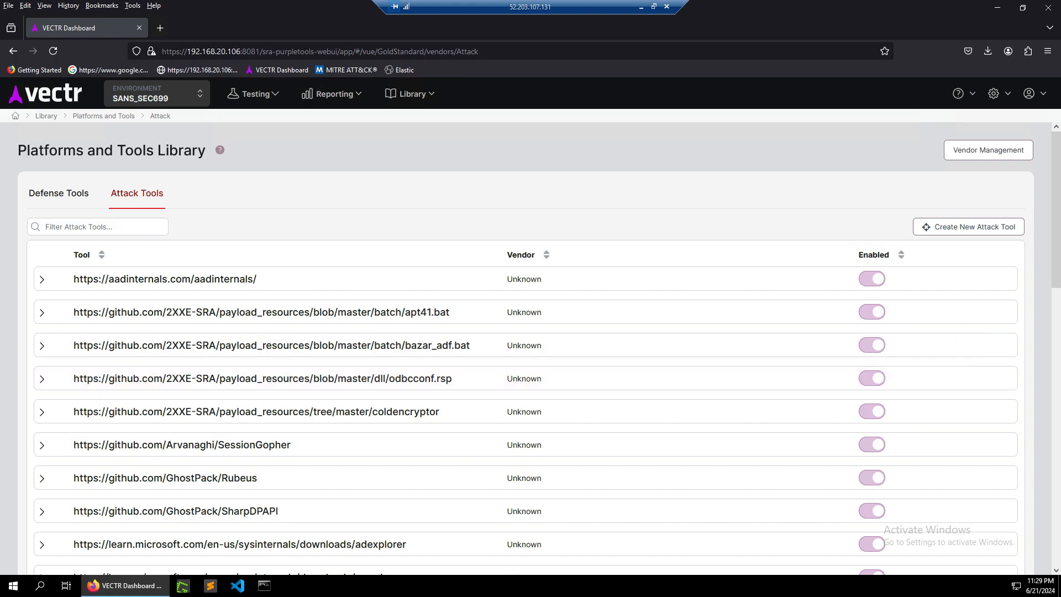
click(59, 193)
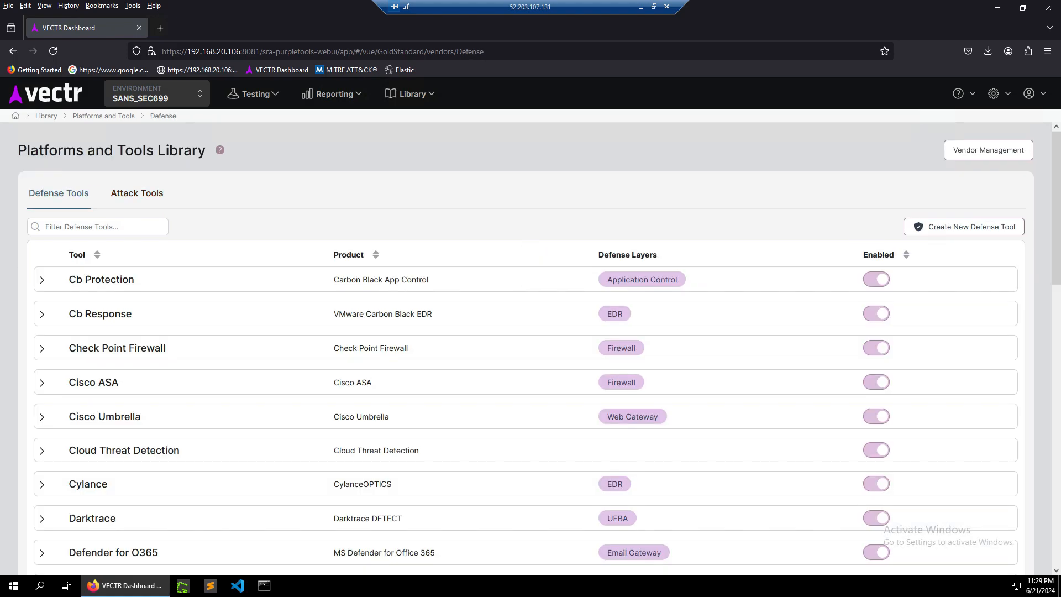
Create a new assessment from the June 2024 - SANS SEC699 custom template with default advanced options.
click(255, 94)
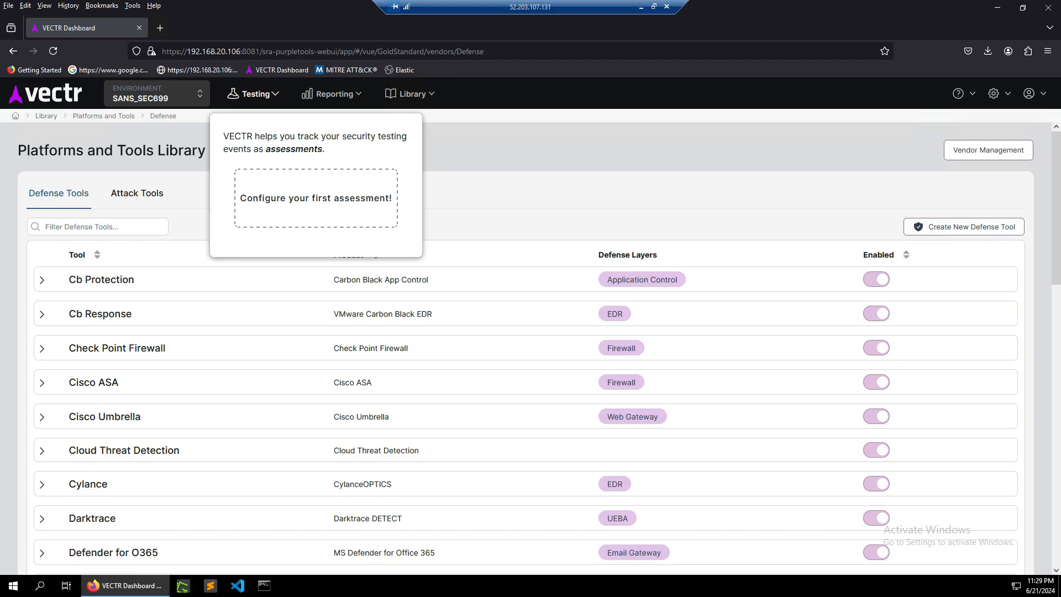
click(316, 198)
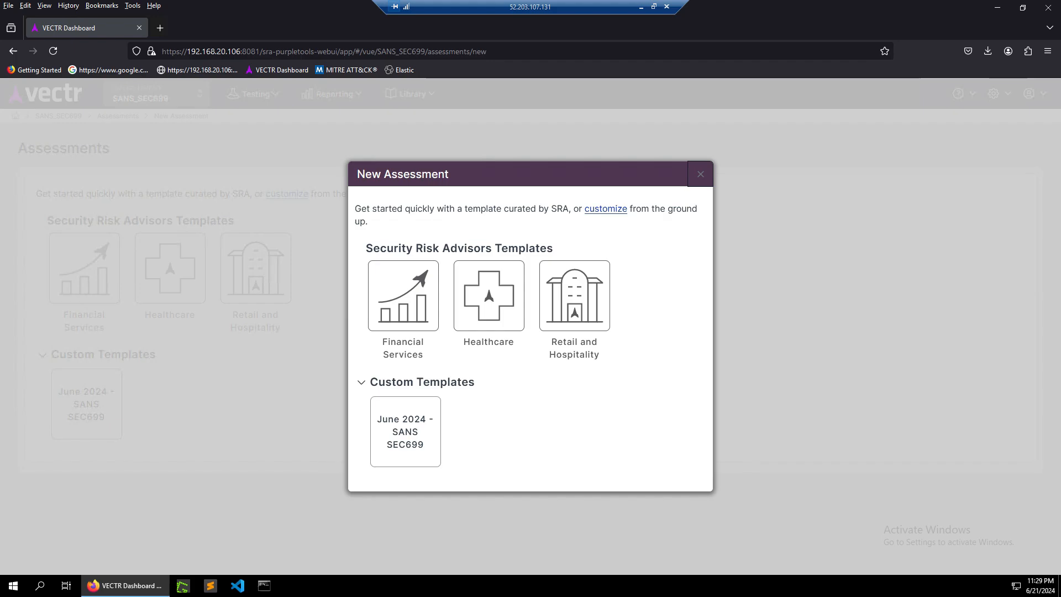
click(405, 431)
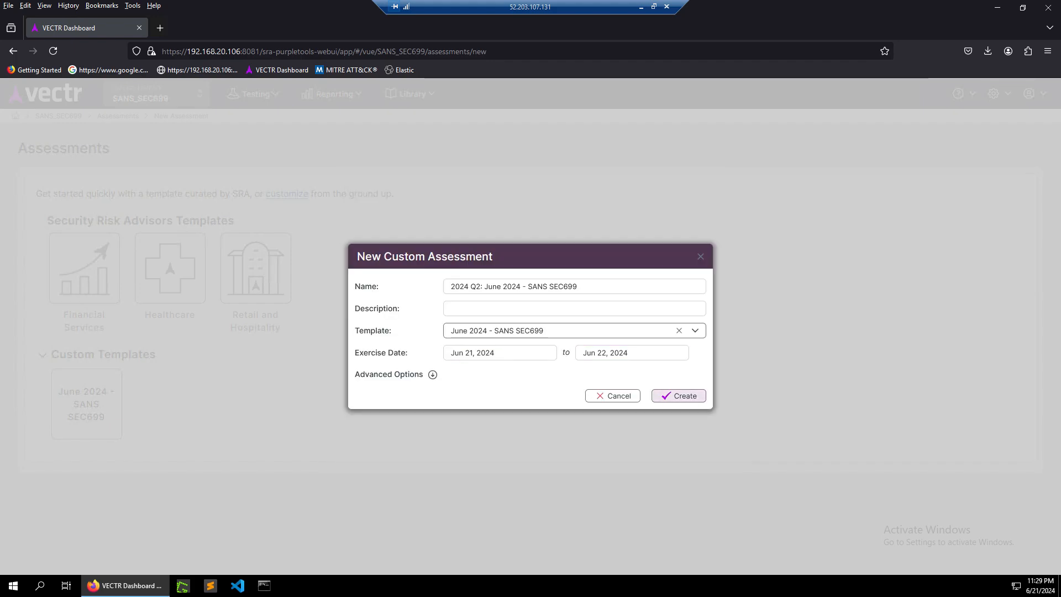
click(433, 374)
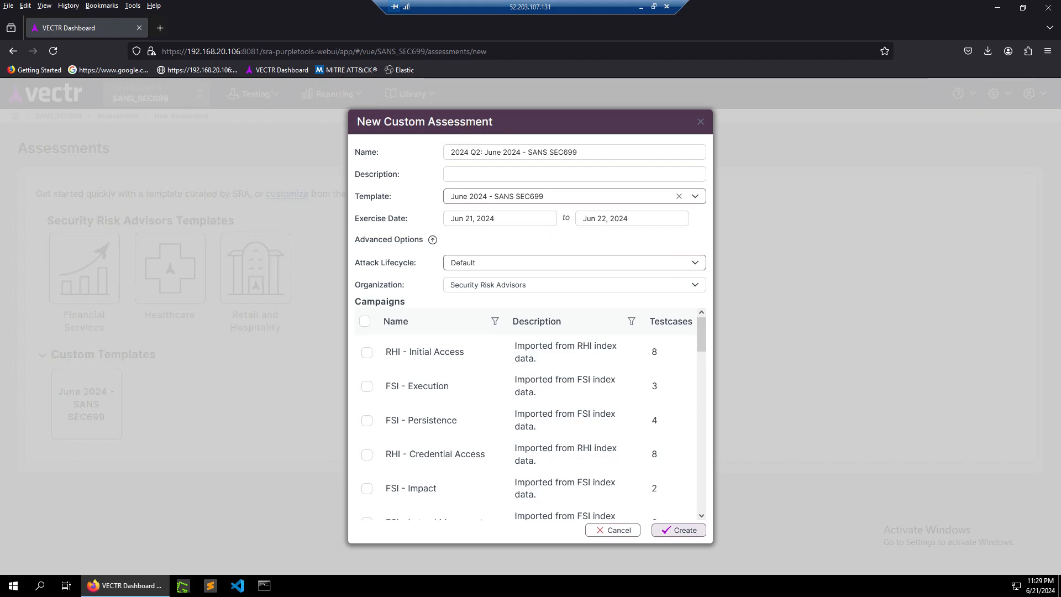
click(678, 530)
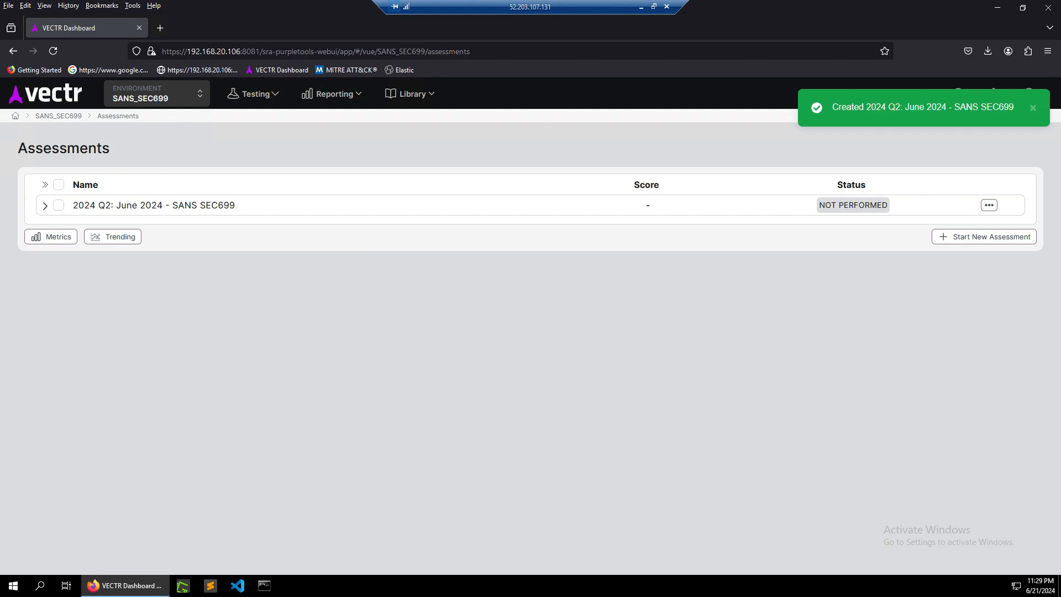
Tag the 2024 Q2: June 2024 - SANS SEC699 assessment with Internal Domain.
click(989, 205)
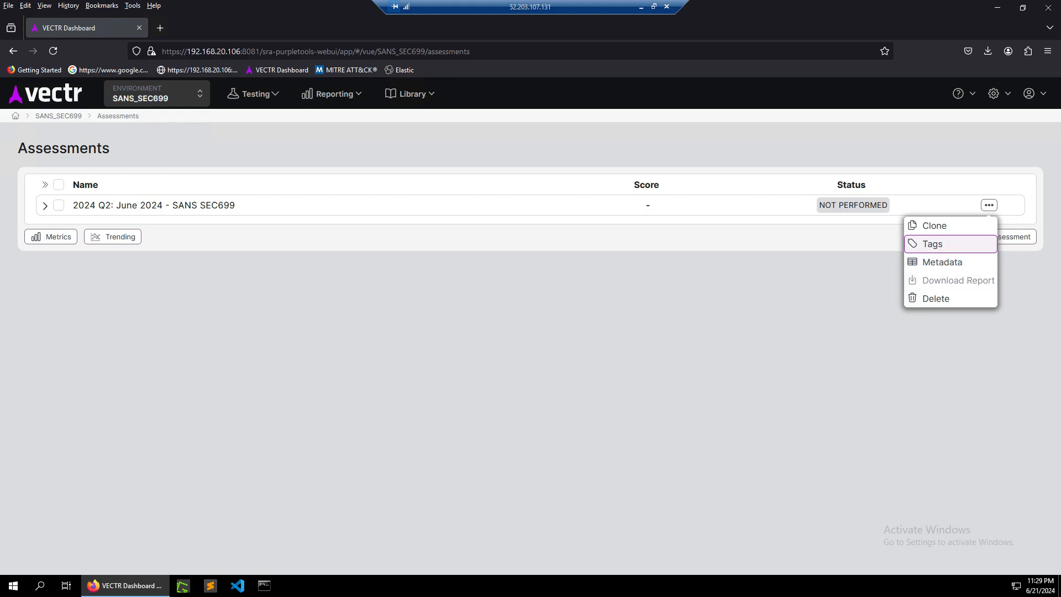
click(932, 244)
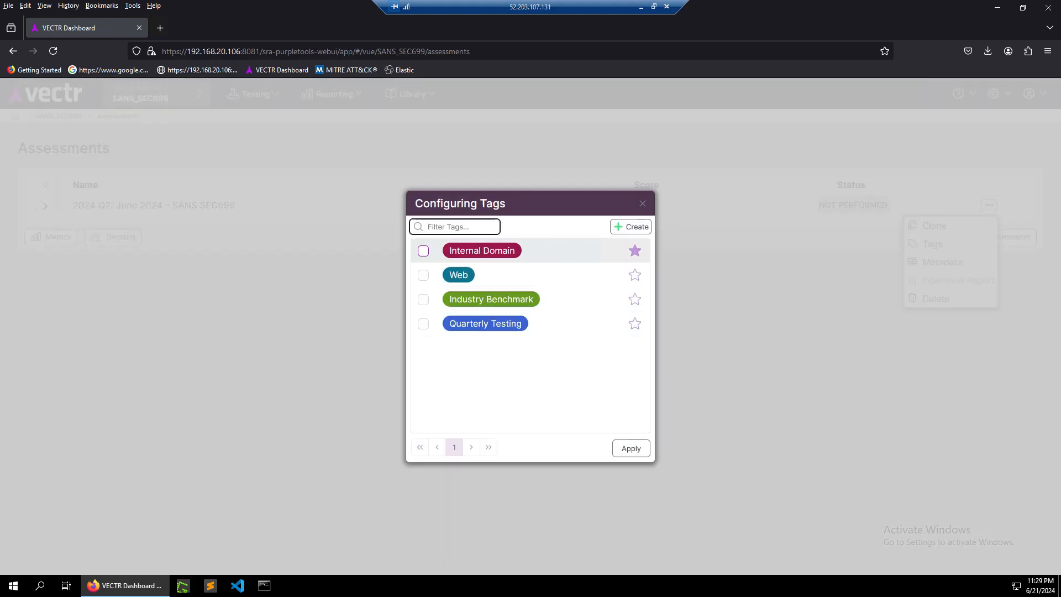
click(423, 250)
click(631, 448)
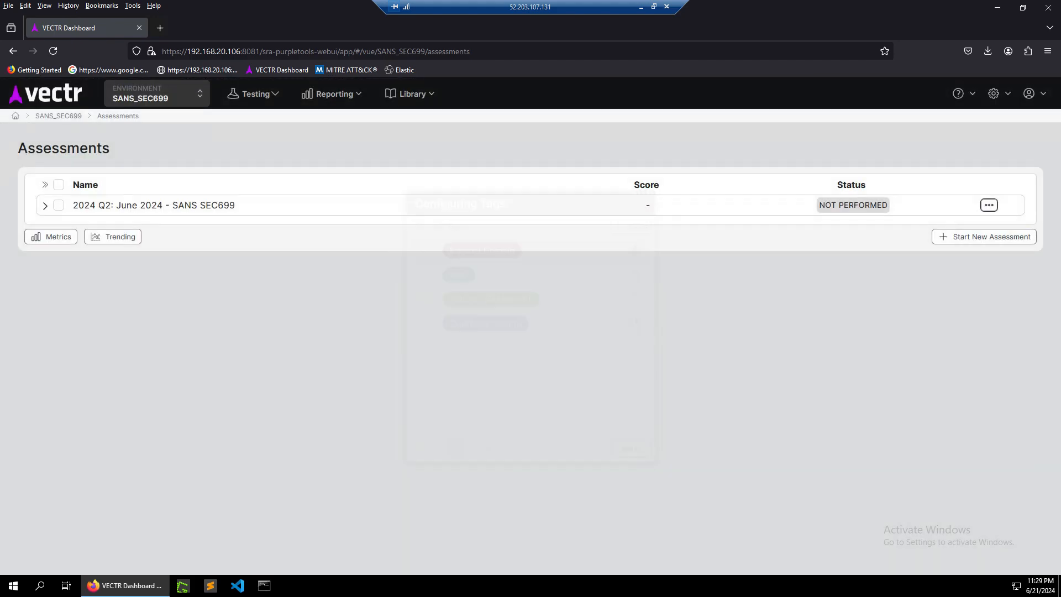
Expand the assessment's details and open the assessment in a new tab.
click(46, 206)
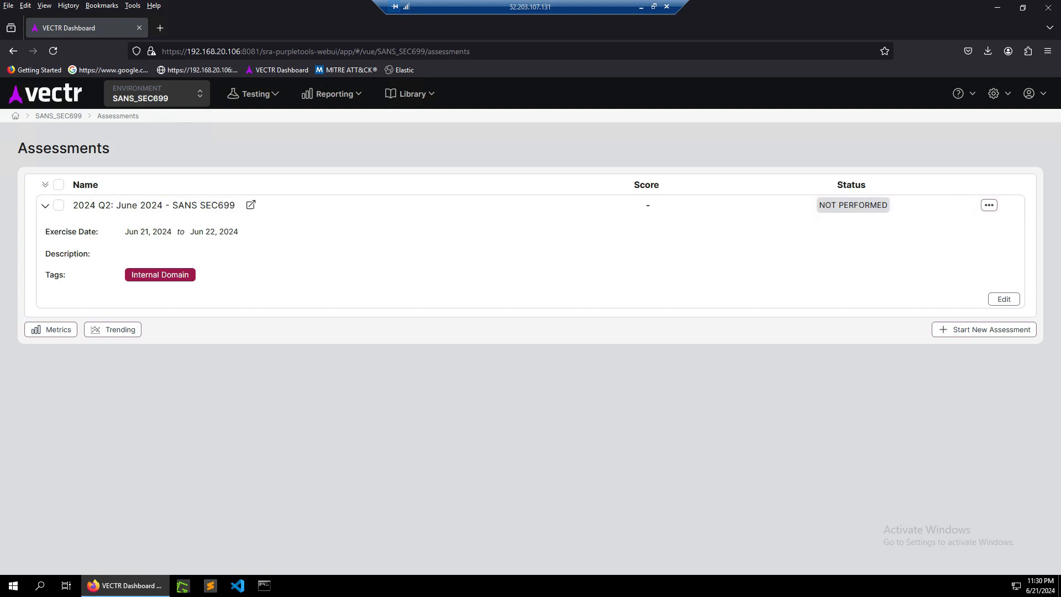
click(251, 205)
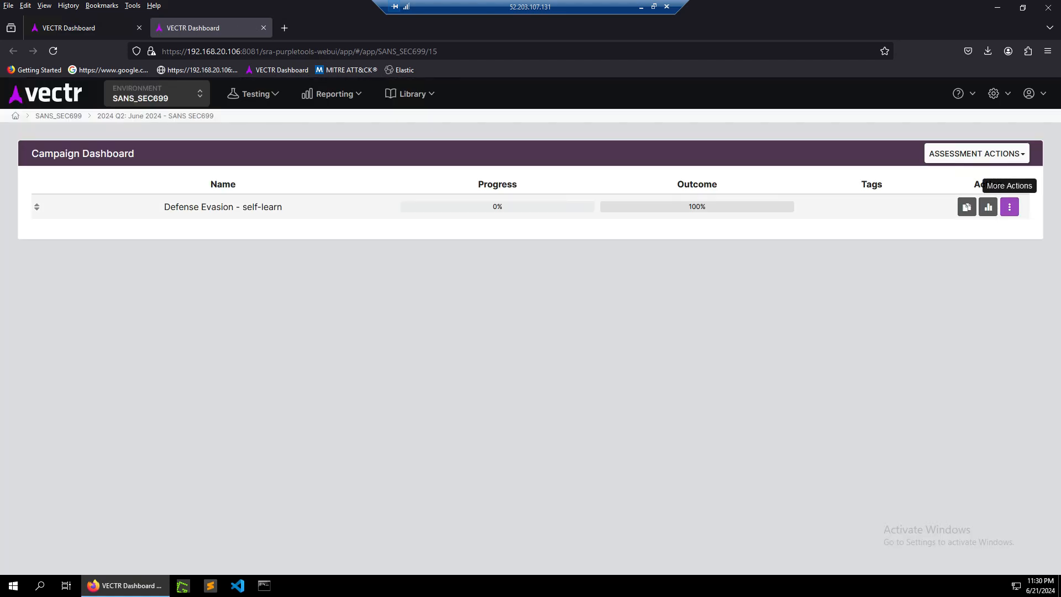
Explore the campaign's more-actions menu and the assessment actions menu without choosing an action.
click(1009, 206)
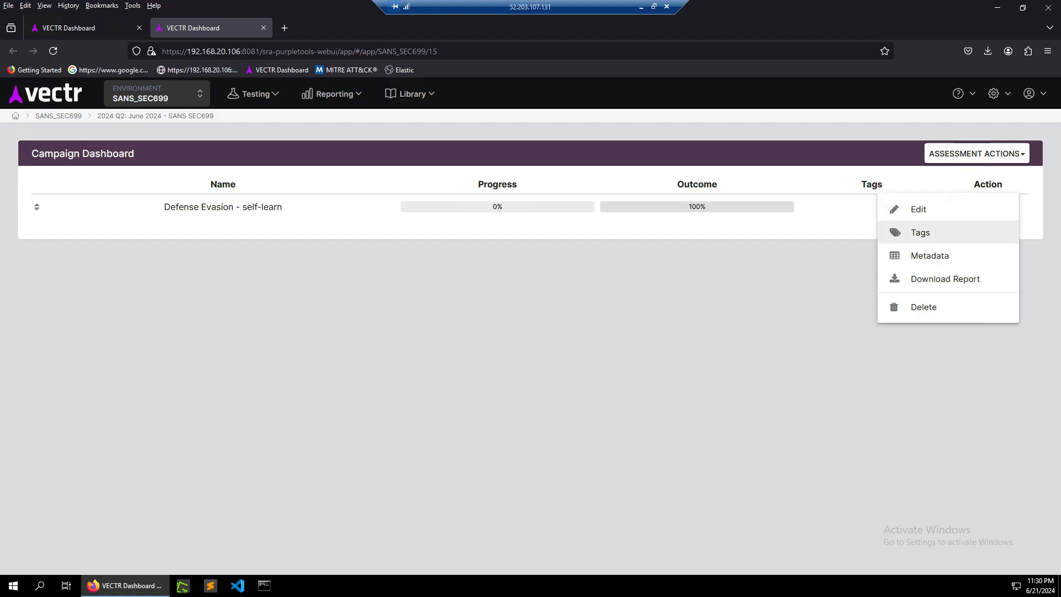
click(921, 233)
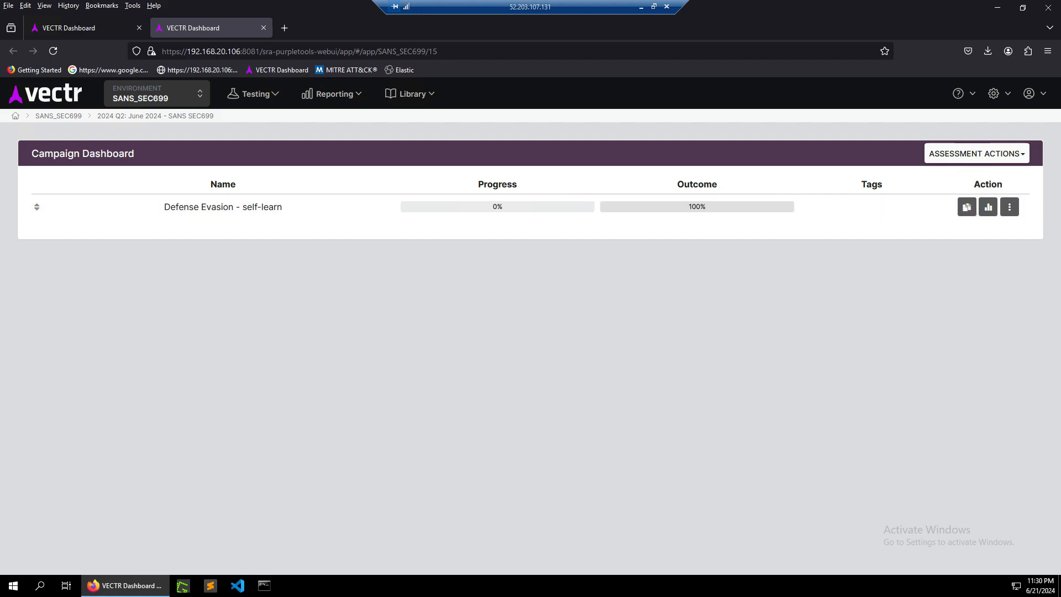
click(977, 154)
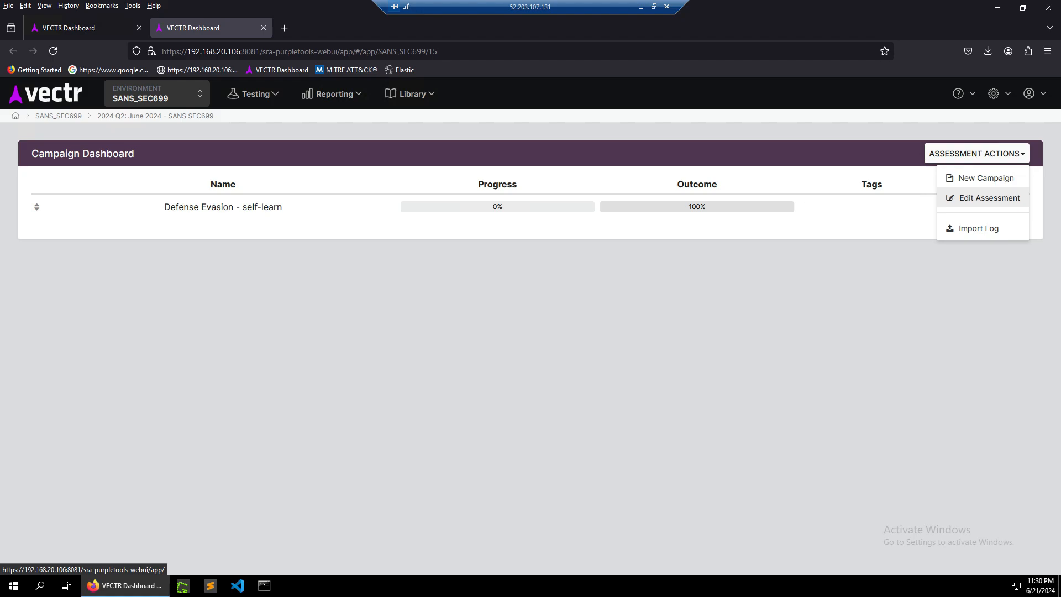
click(873, 298)
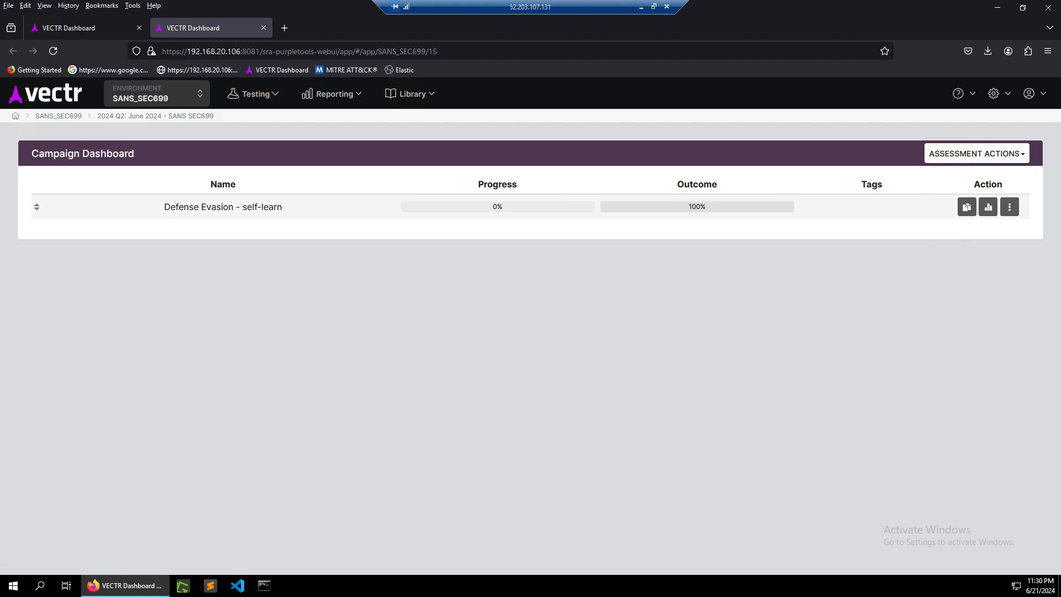
Open the assessment's edit dialog and cancel without changes.
click(976, 153)
click(974, 198)
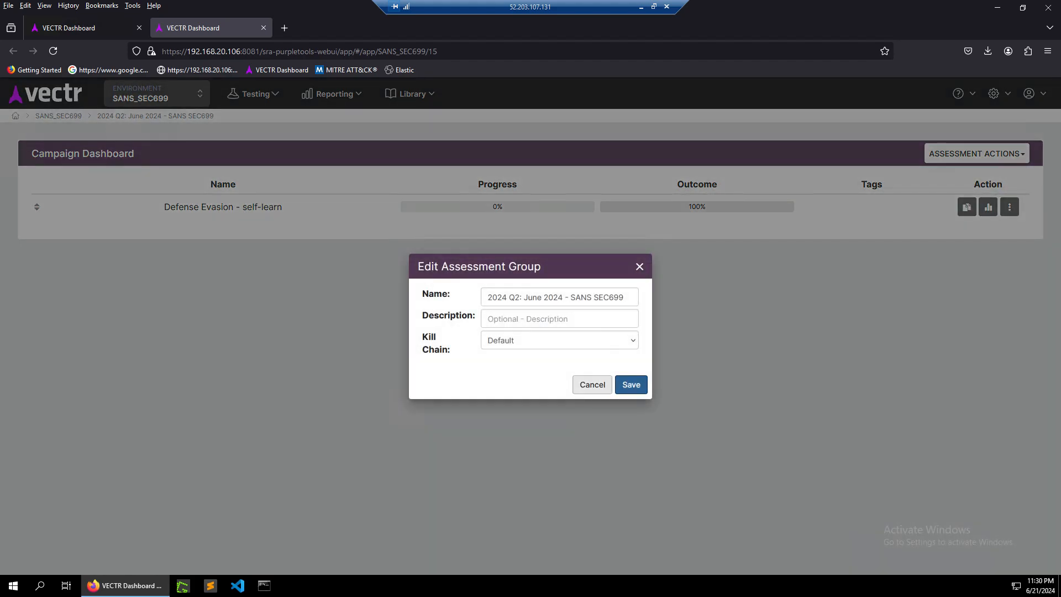
click(592, 385)
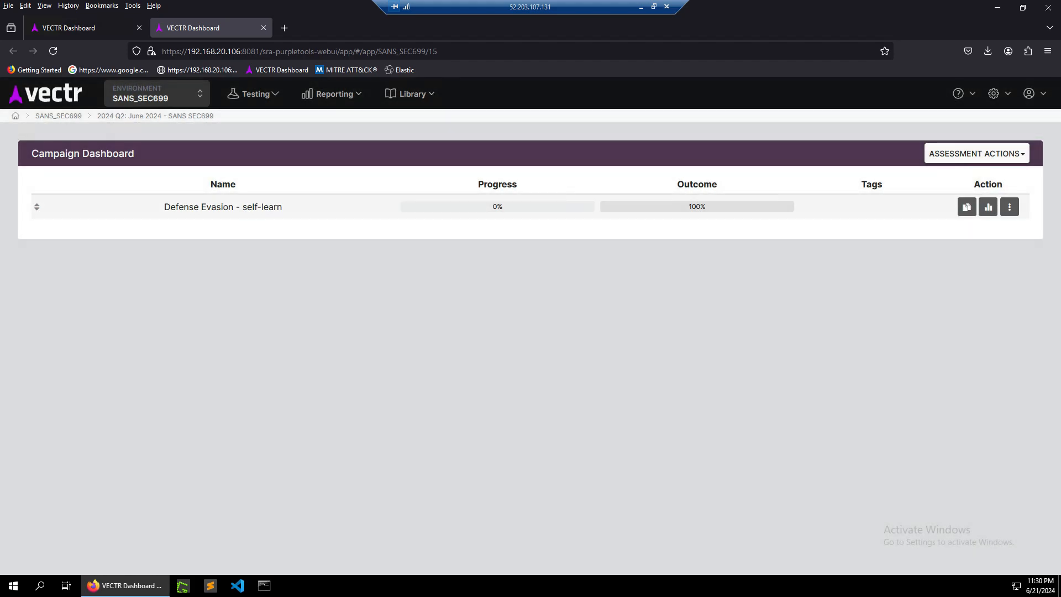
Open the Defense Evasion - self-learn campaign and its Execute remote exe using MSI payload test case.
click(223, 206)
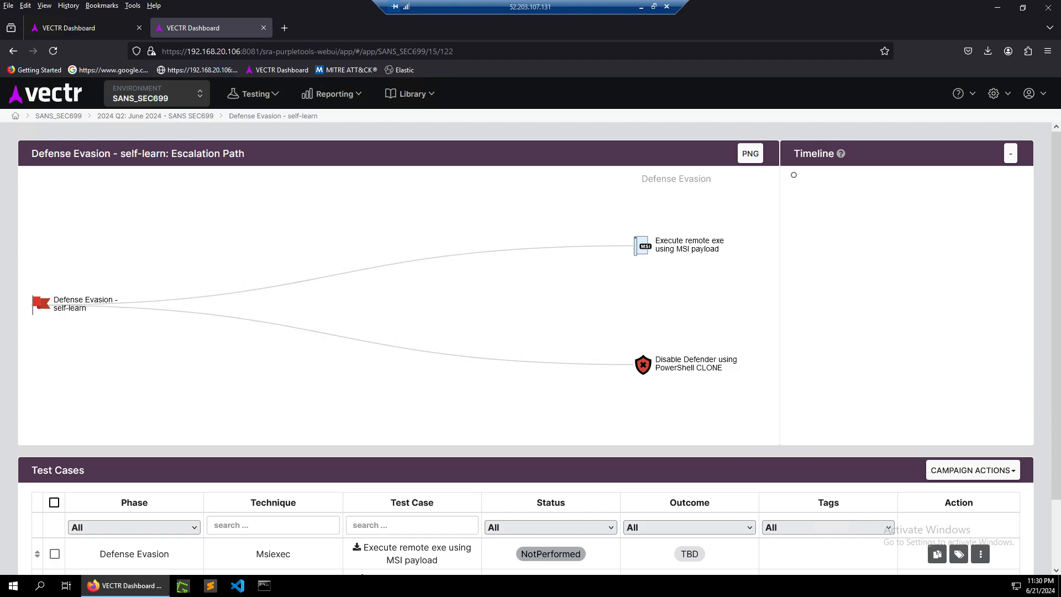
scroll(530, 349, down, 2)
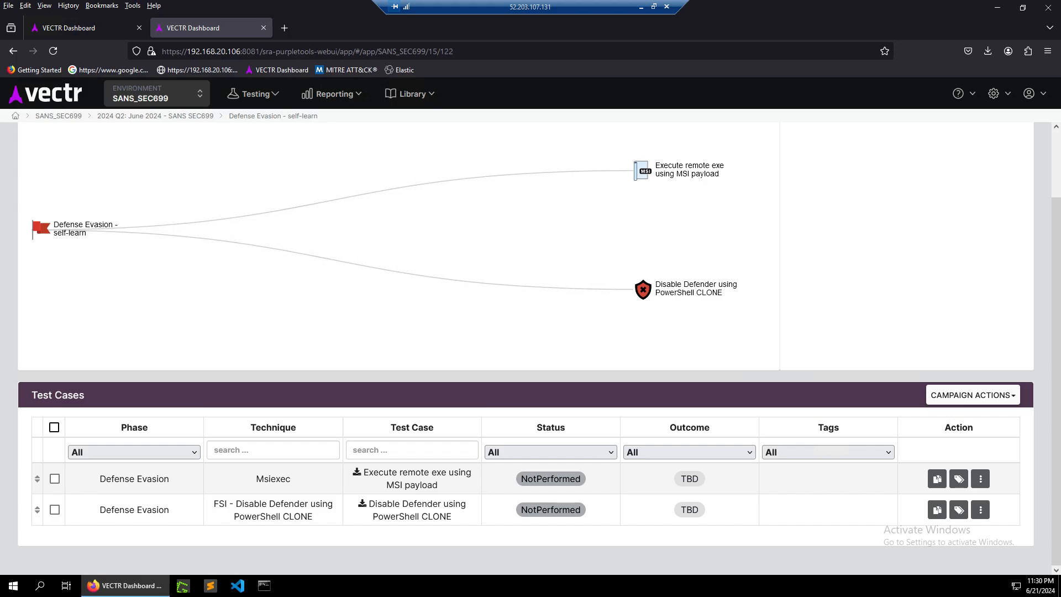
click(412, 478)
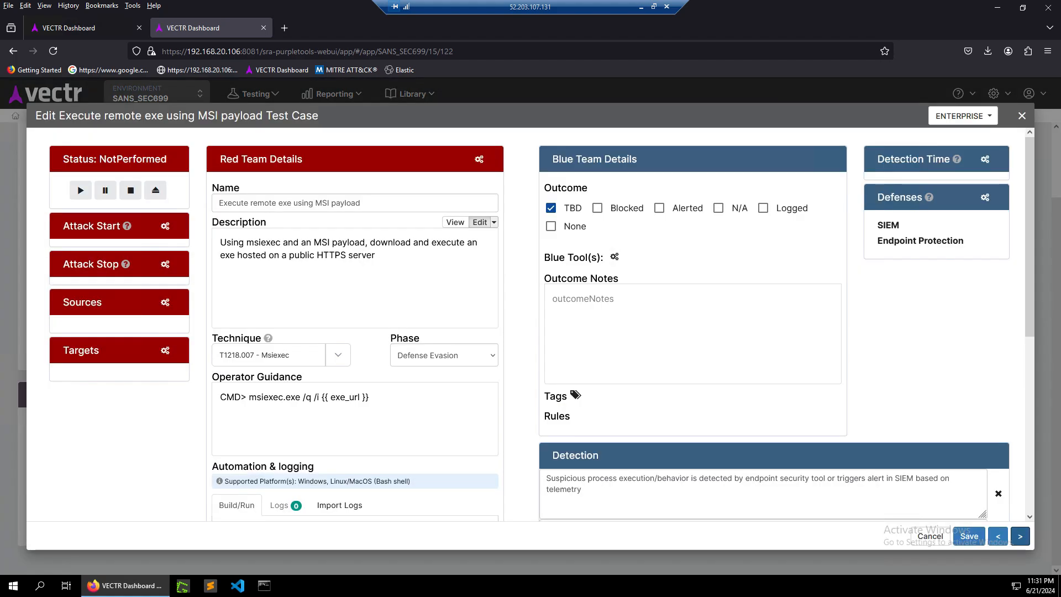
Open the automation configuration of the Execute remote exe using MSI payload test case.
scroll(253, 214, down, 5)
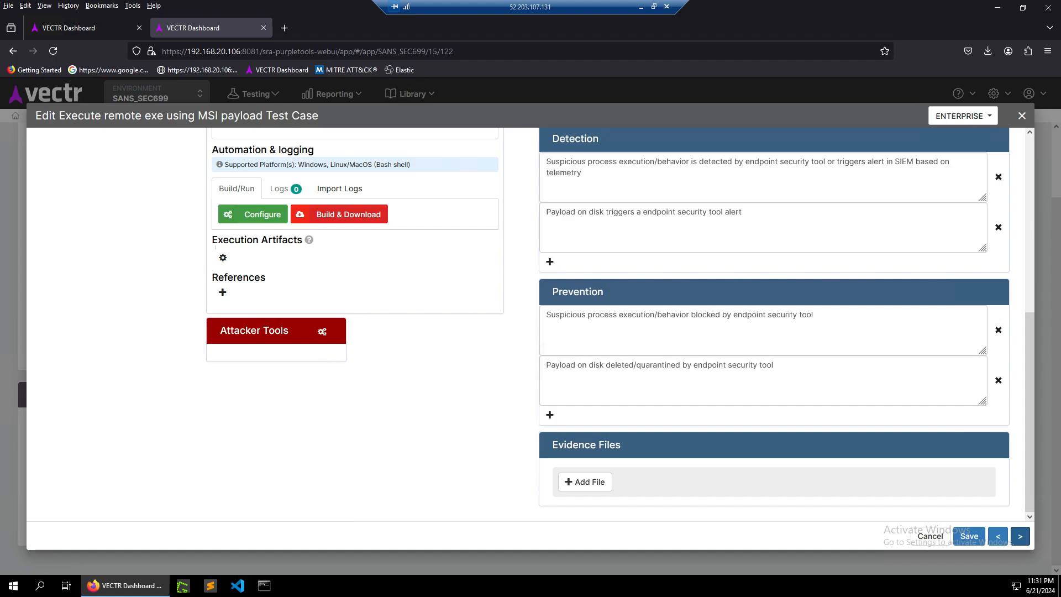
click(253, 215)
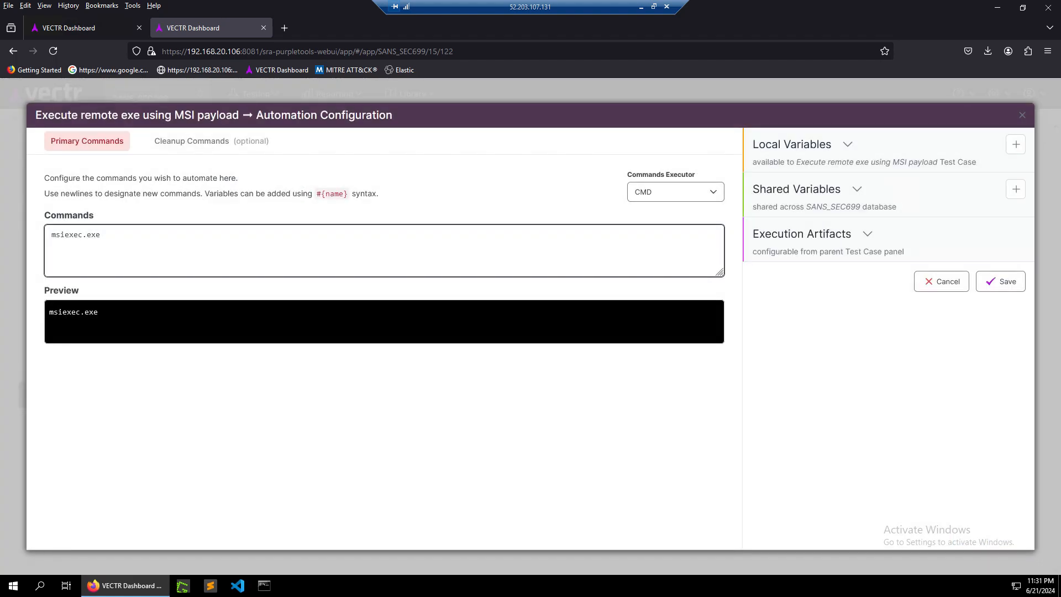
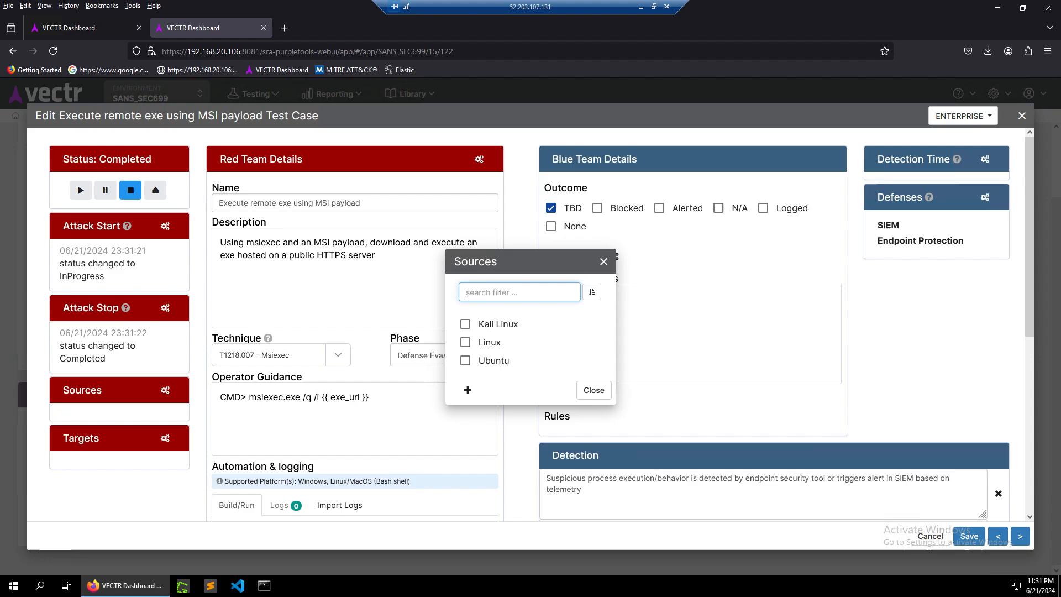
Select Kali Linux as the test case's attack source.
click(465, 324)
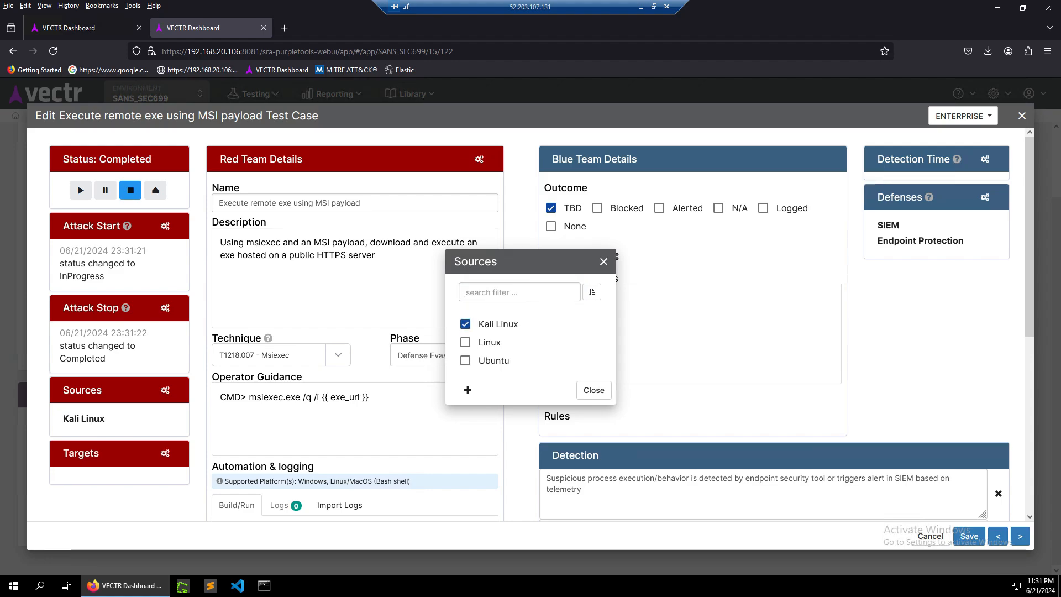
click(468, 391)
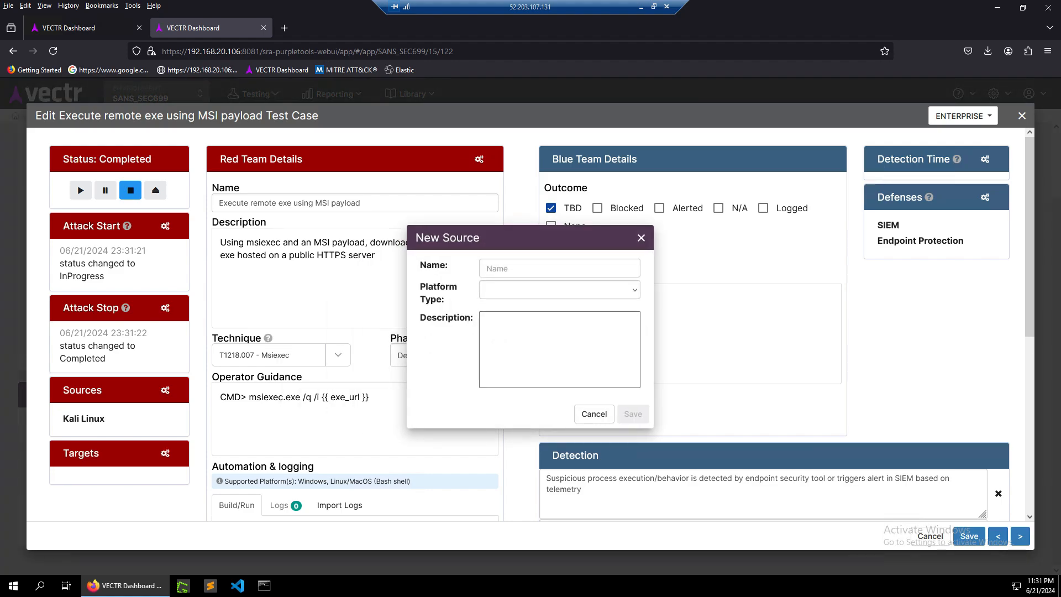
click(559, 289)
scroll(530, 359, down, 5)
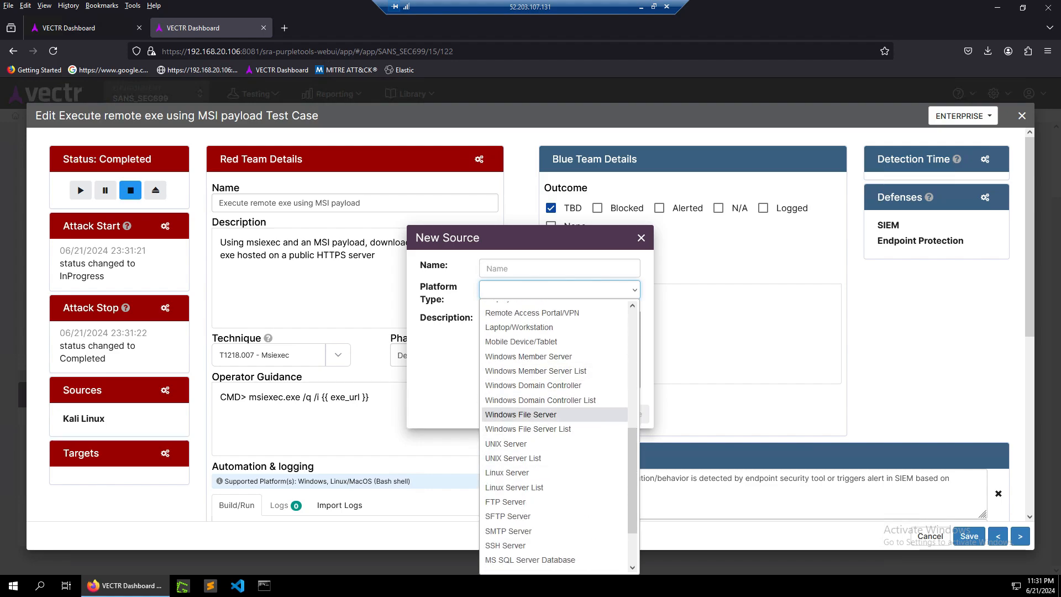
click(447, 364)
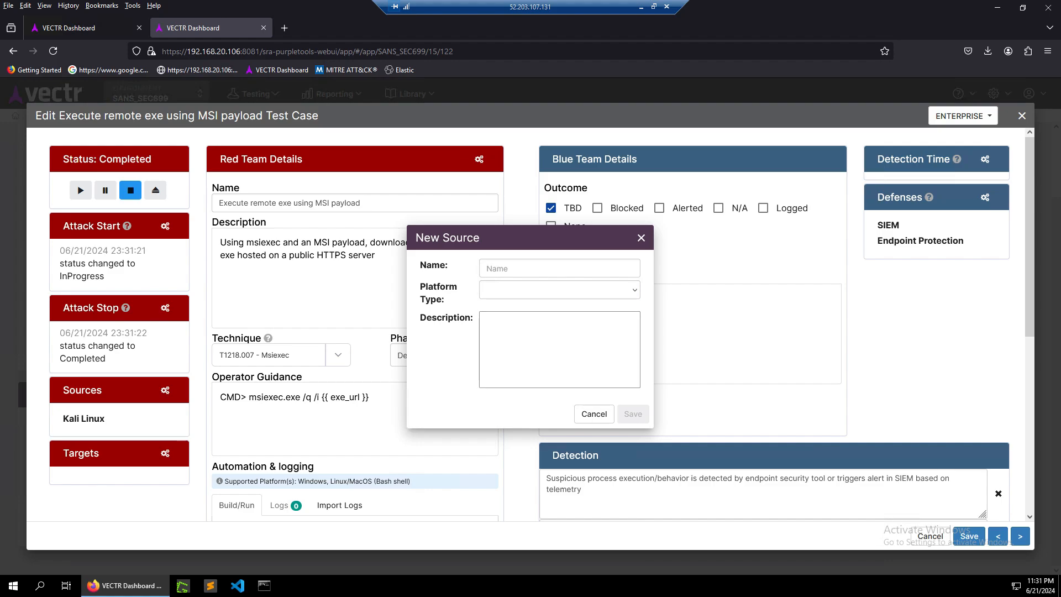
click(594, 414)
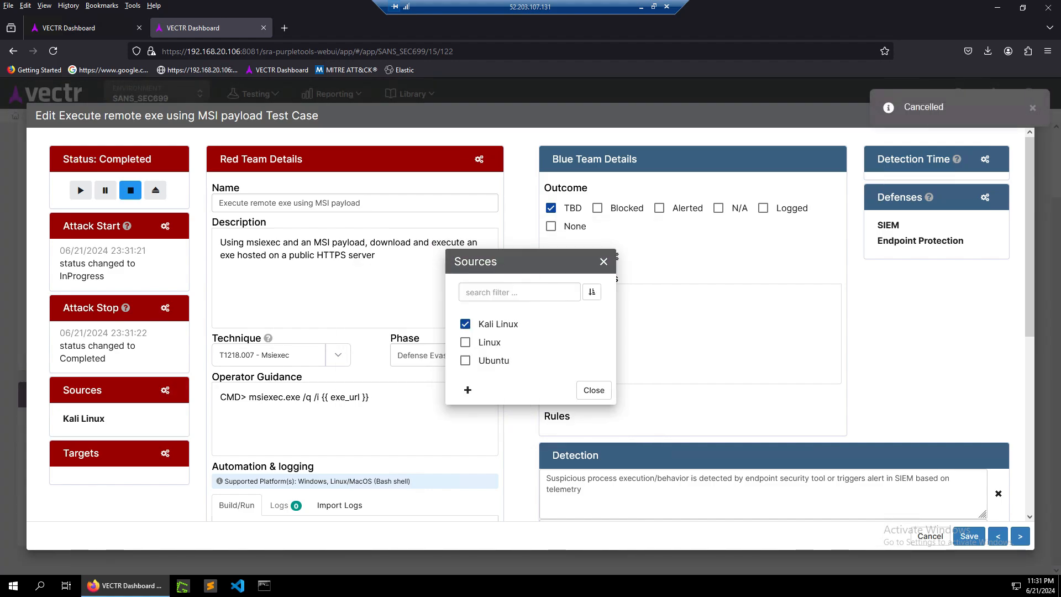
Close the sources list and select DC03 as the test case's attack target.
click(593, 391)
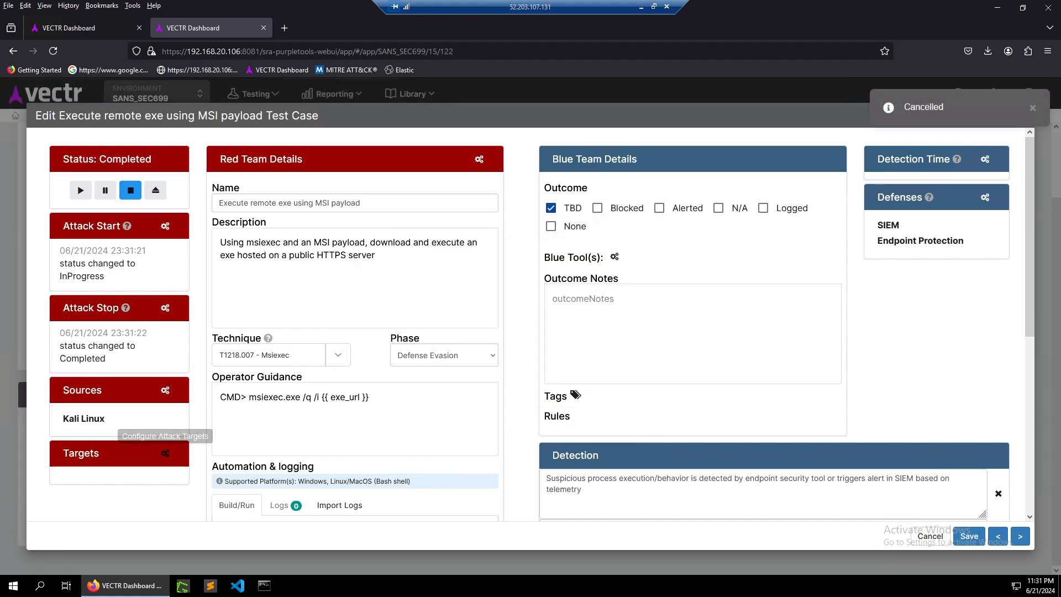
click(165, 453)
click(465, 369)
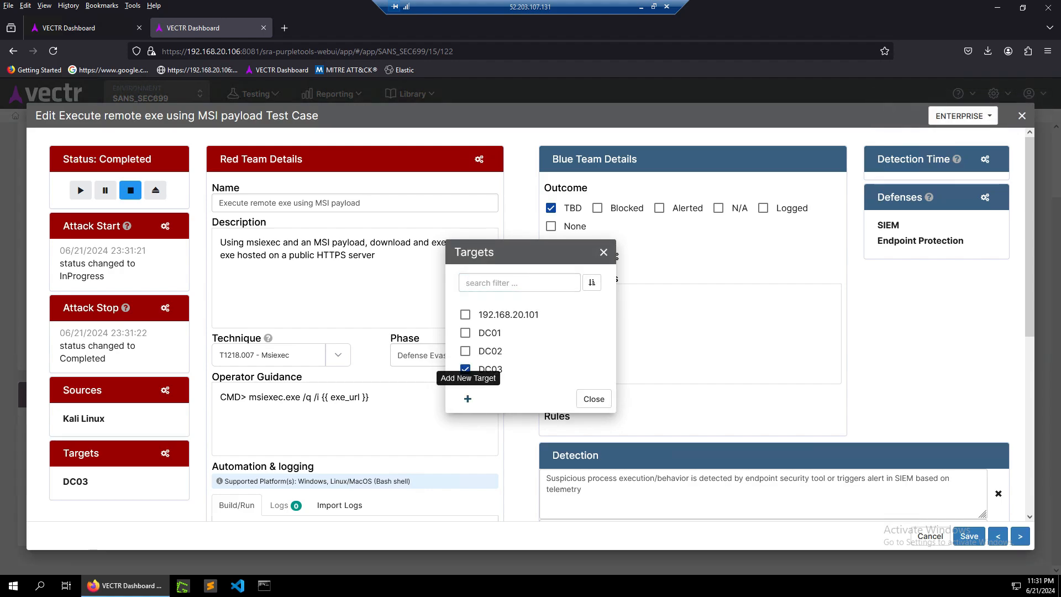
Open the dialog for adding a new target.
click(467, 399)
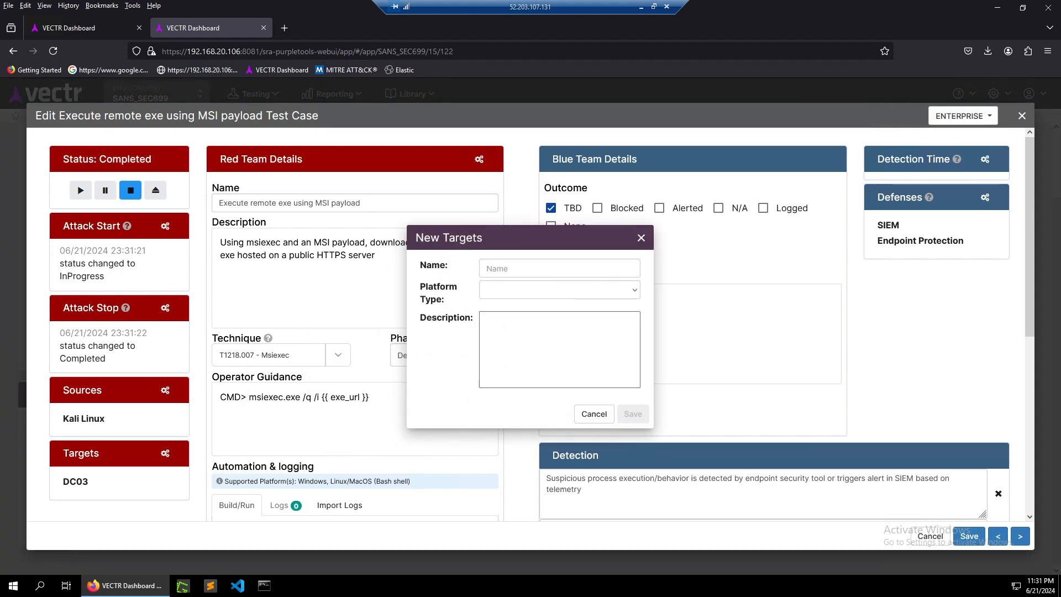
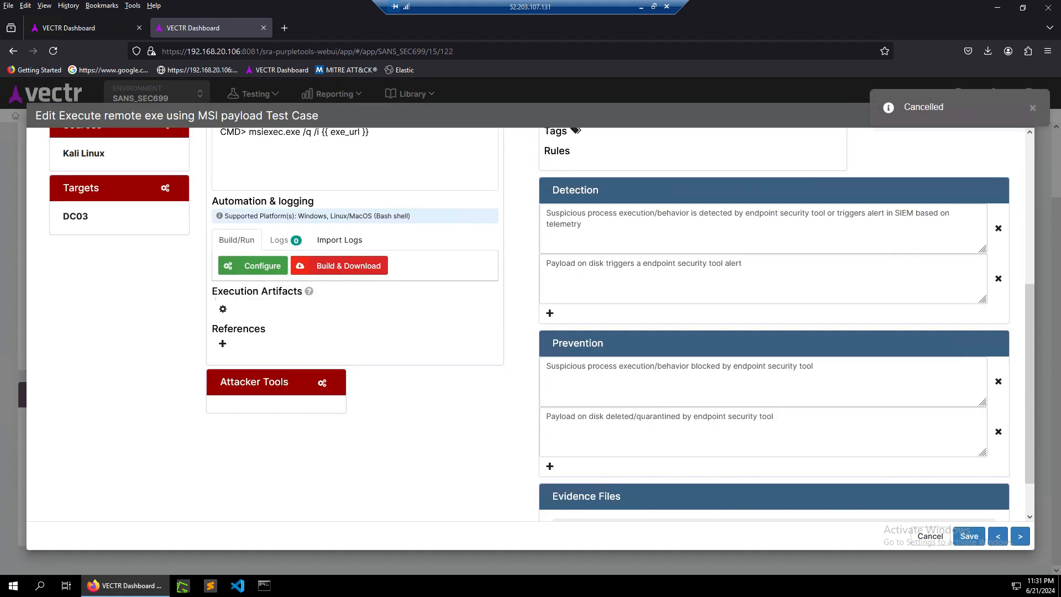
scroll(255, 332, up, 2)
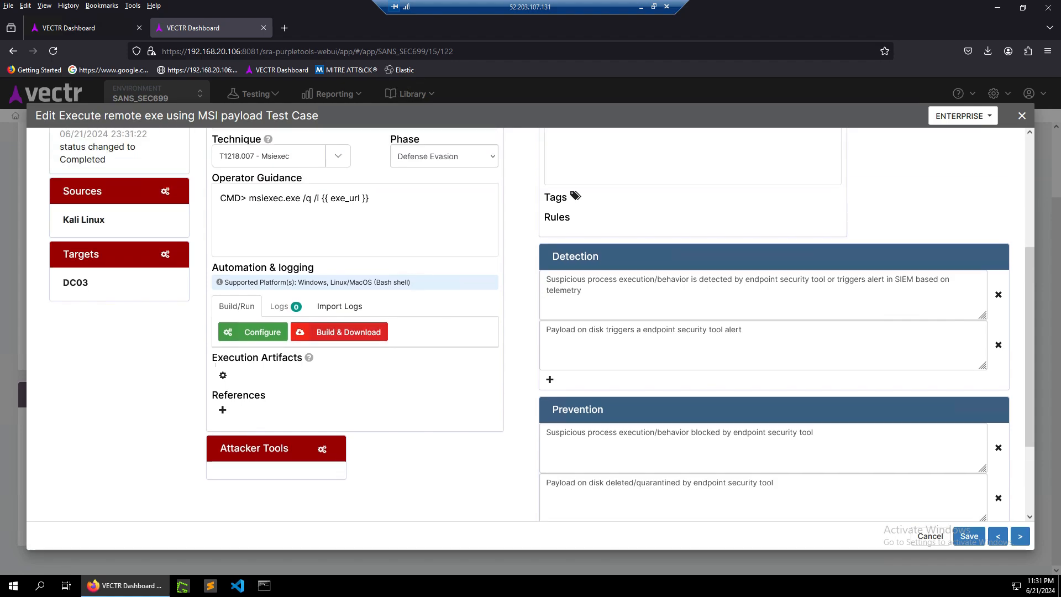
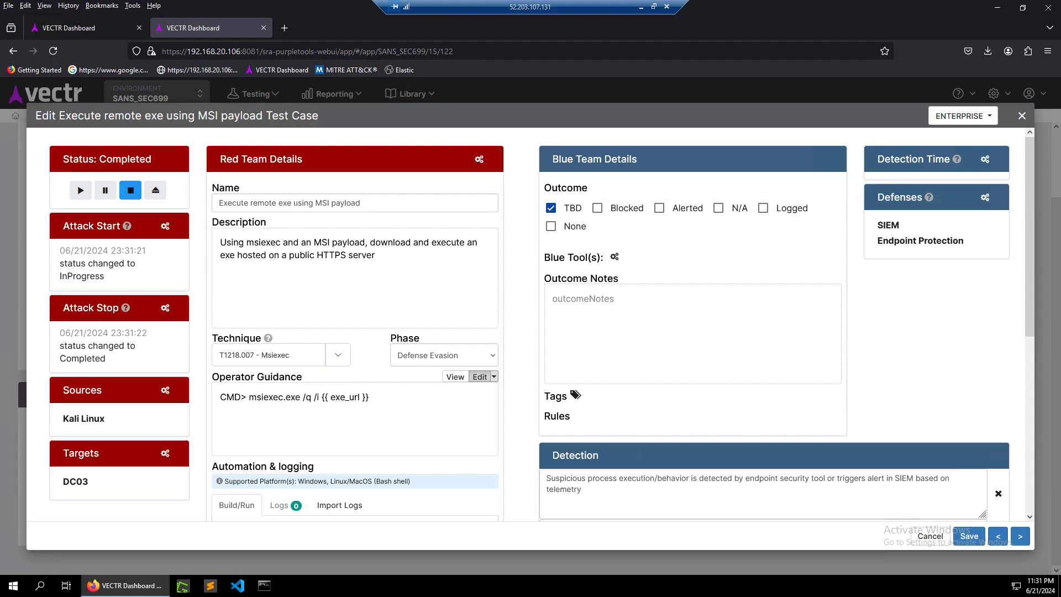
Review the test case's automation, detection and prevention sections.
scroll(531, 325, down, 3)
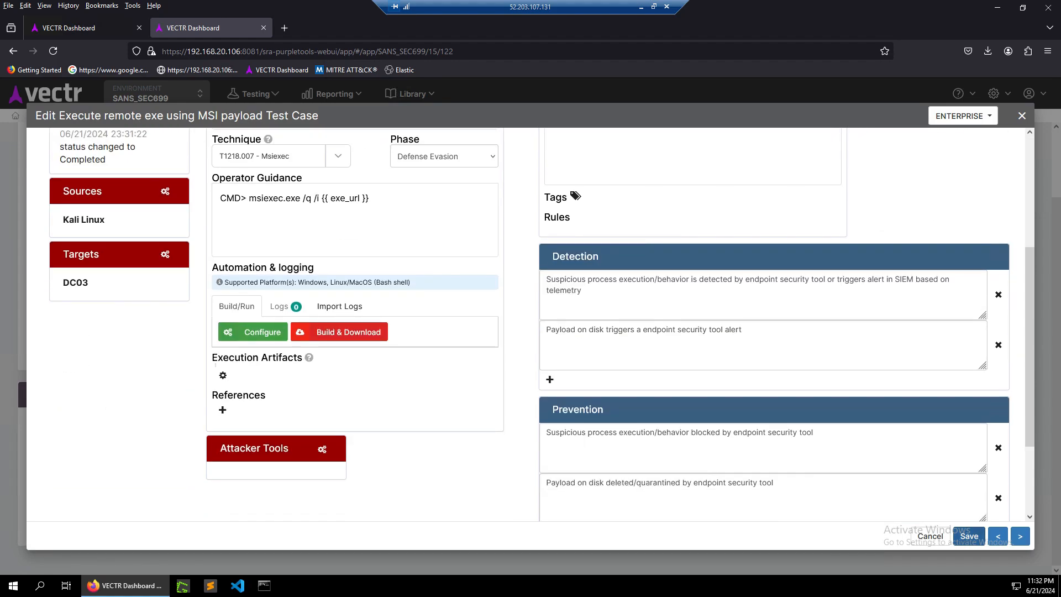
Return to the top of the test case and highlight the msiexec command's arguments in the operator guidance.
scroll(530, 325, up, 3)
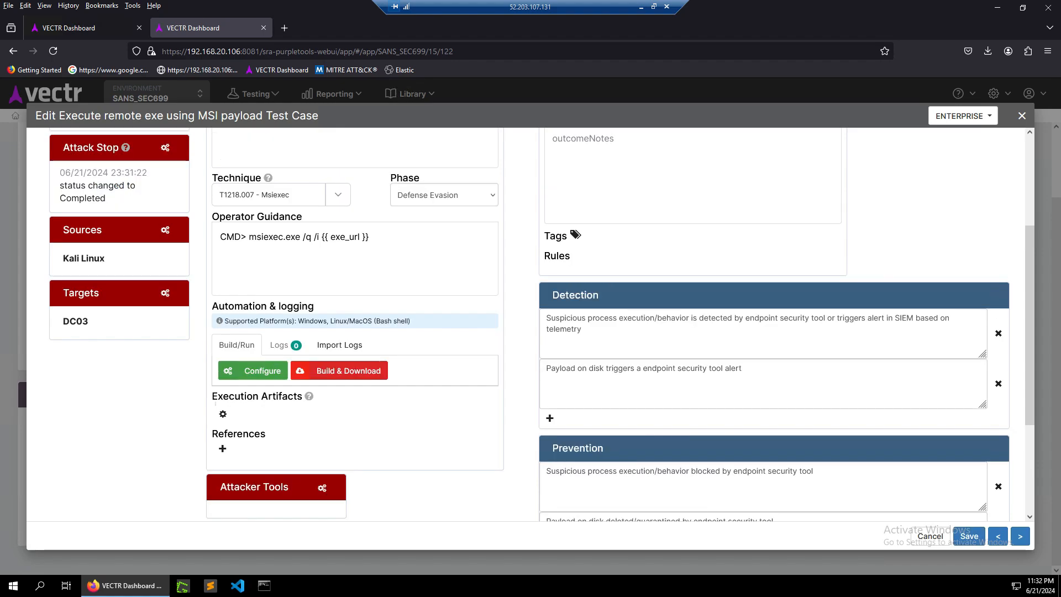
scroll(531, 325, down, 1)
scroll(575, 395, up, 1)
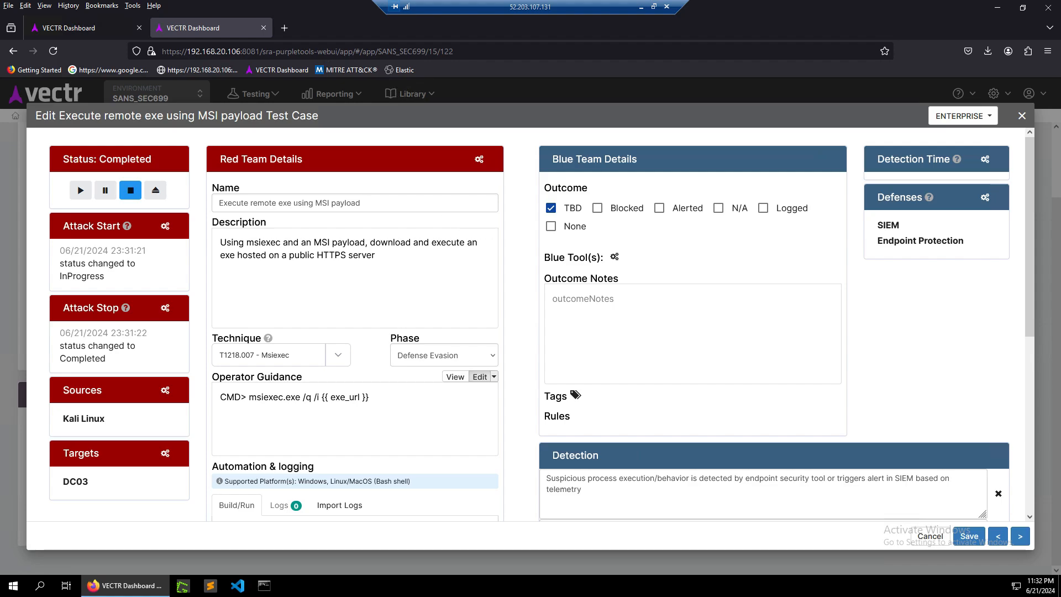
drag(369, 397, 295, 397)
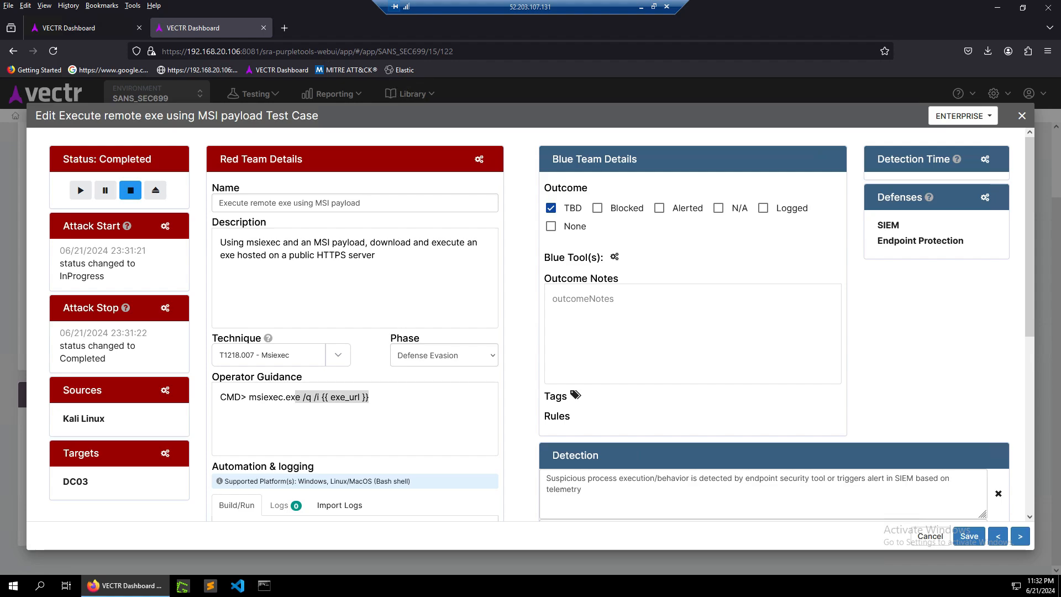
Set the test case outcome to Alerted with Low priority and assign Cylance as the blue tool.
click(659, 208)
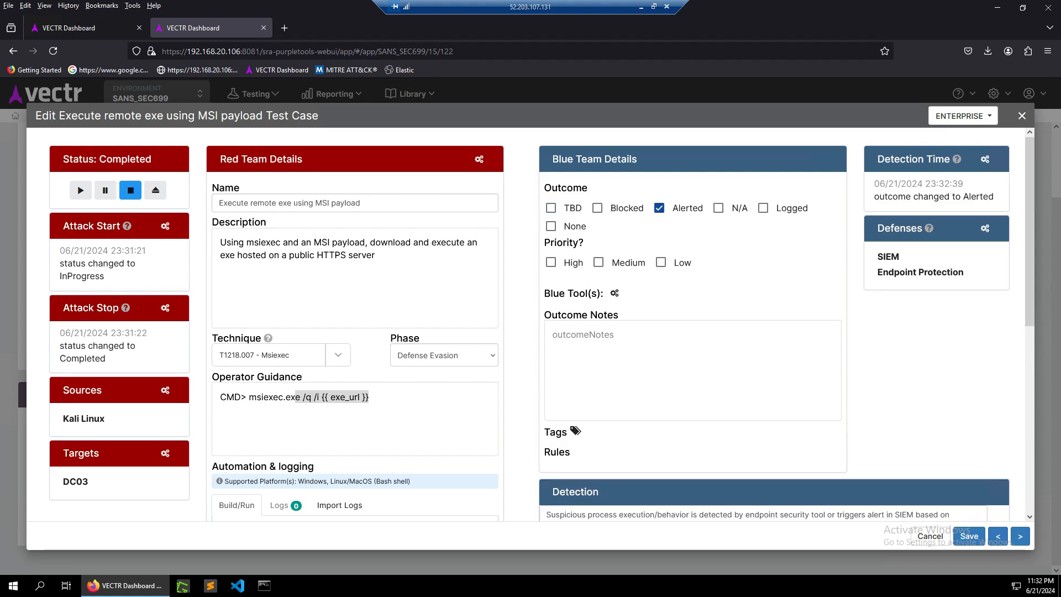
click(661, 262)
click(614, 292)
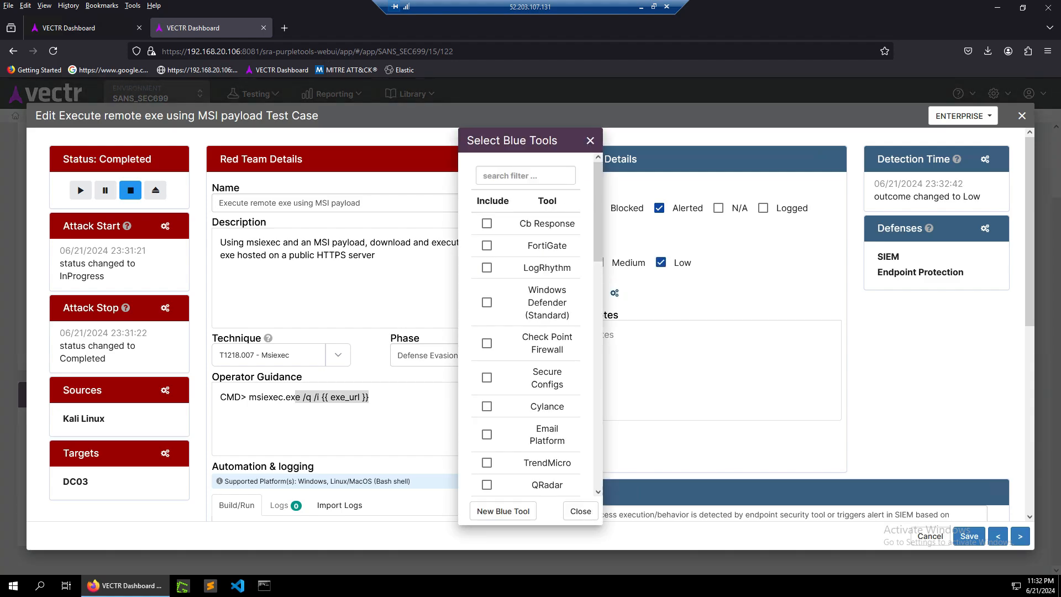
click(486, 406)
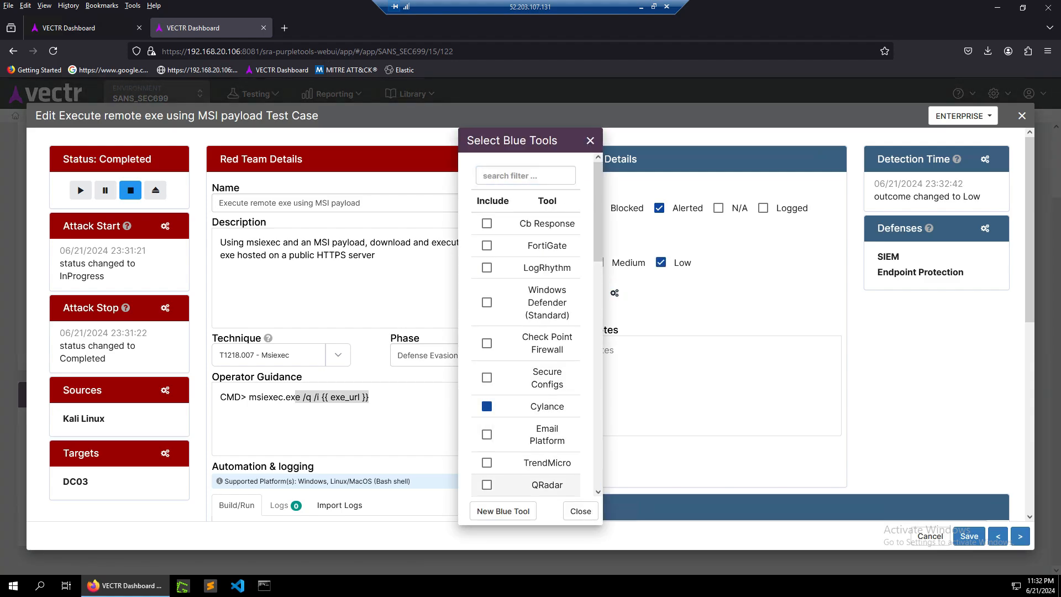
click(580, 511)
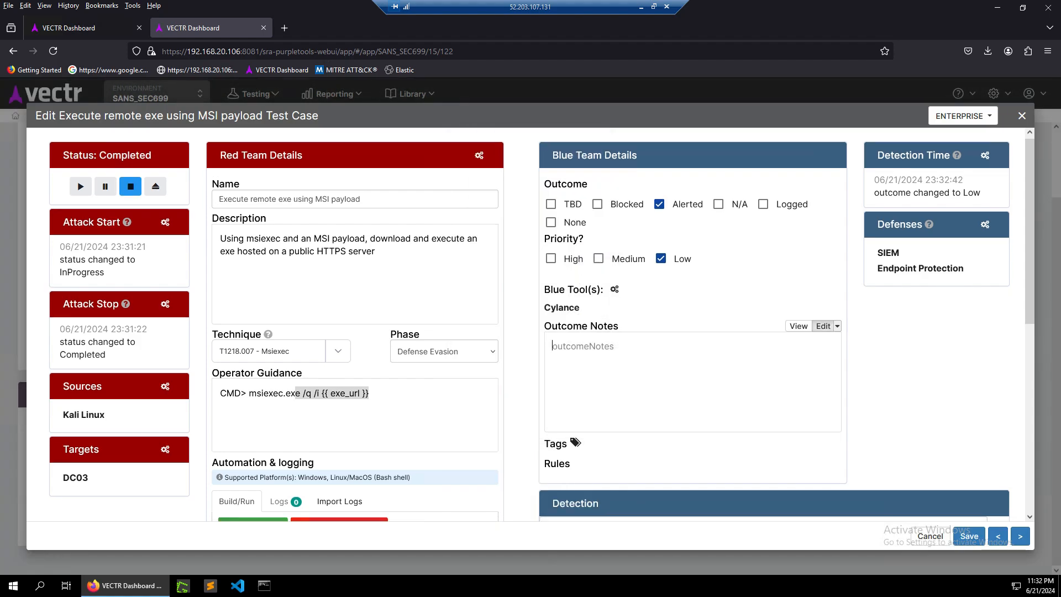
Create a green tag named SOC, mark it as a favourite, and apply it to the test case.
scroll(576, 313, down, 3)
click(575, 313)
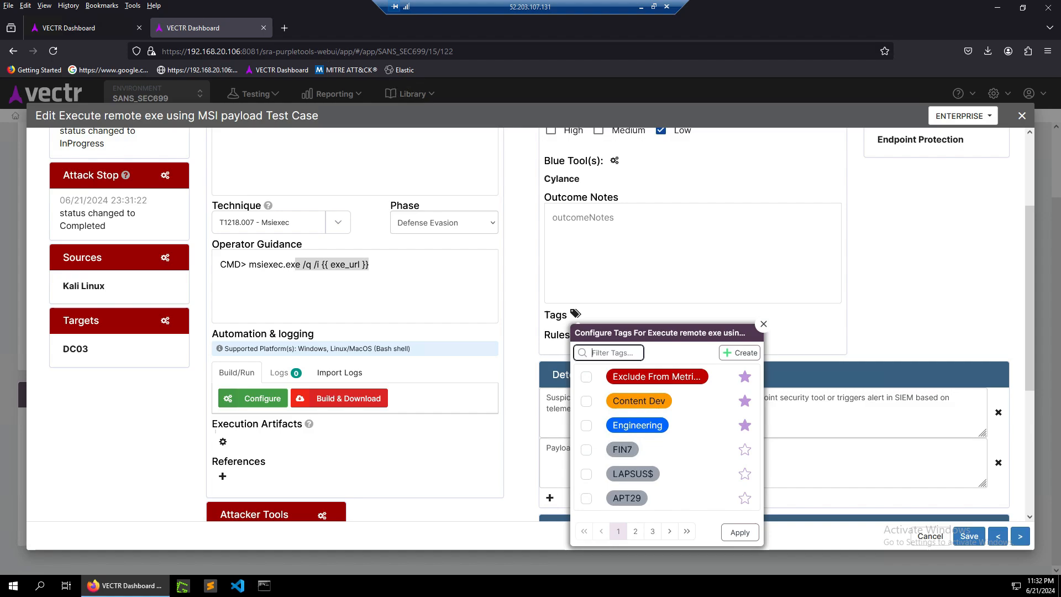
click(739, 352)
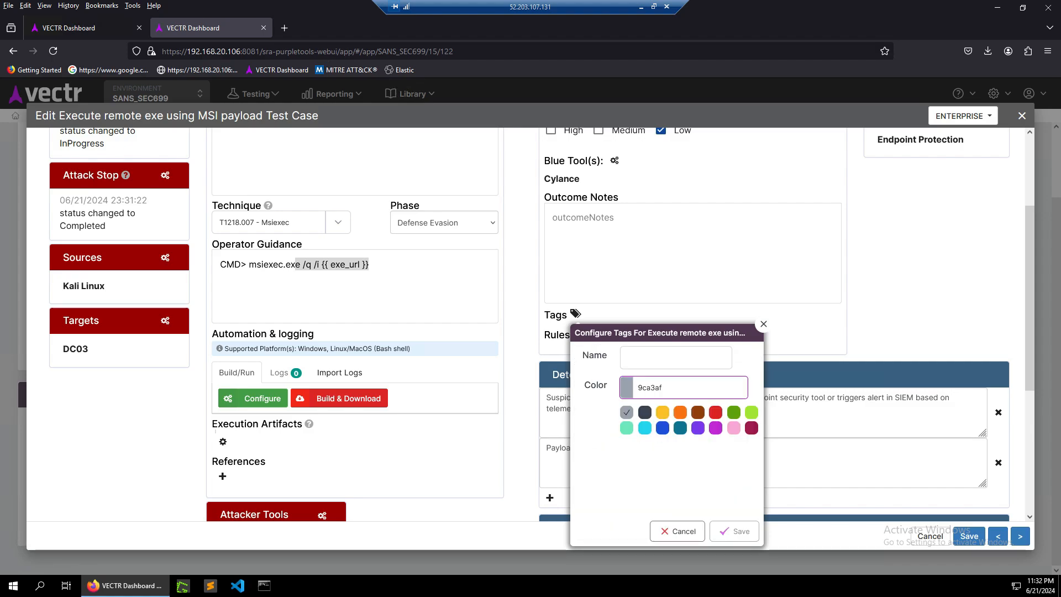
text(SOC)
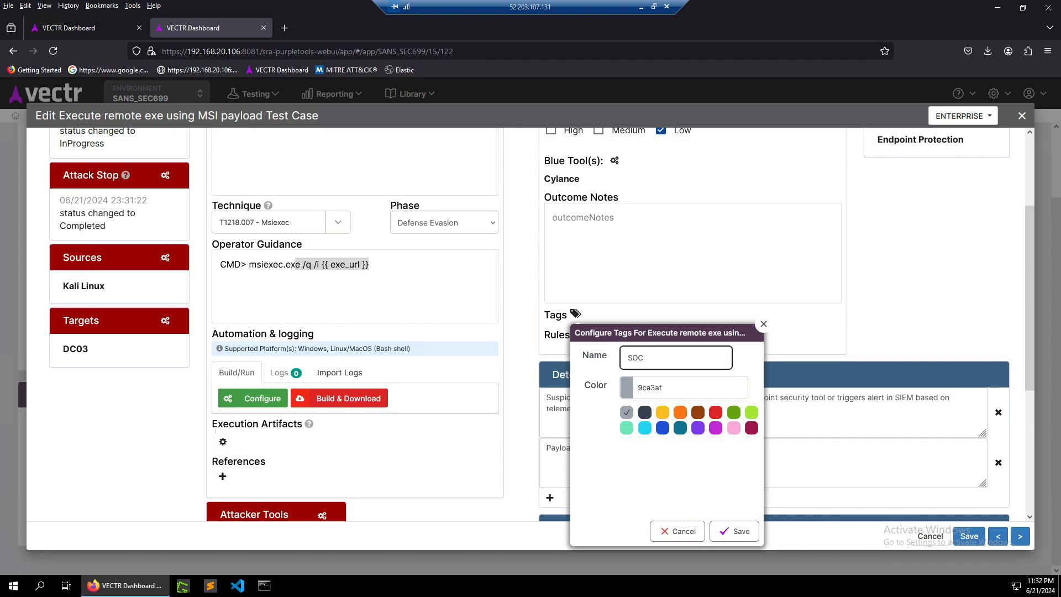
click(733, 412)
click(734, 531)
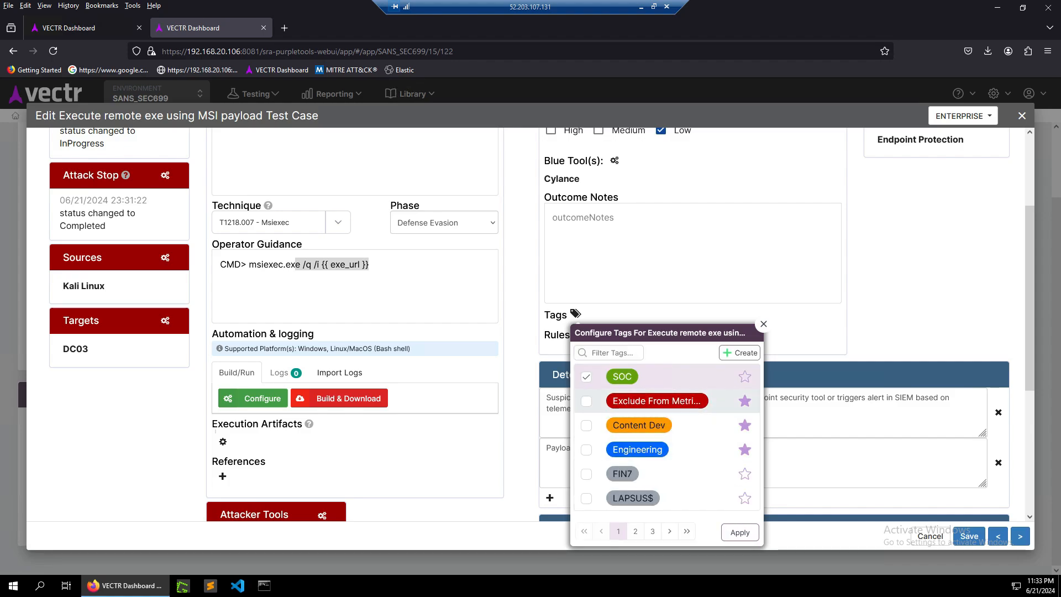
click(745, 377)
click(740, 532)
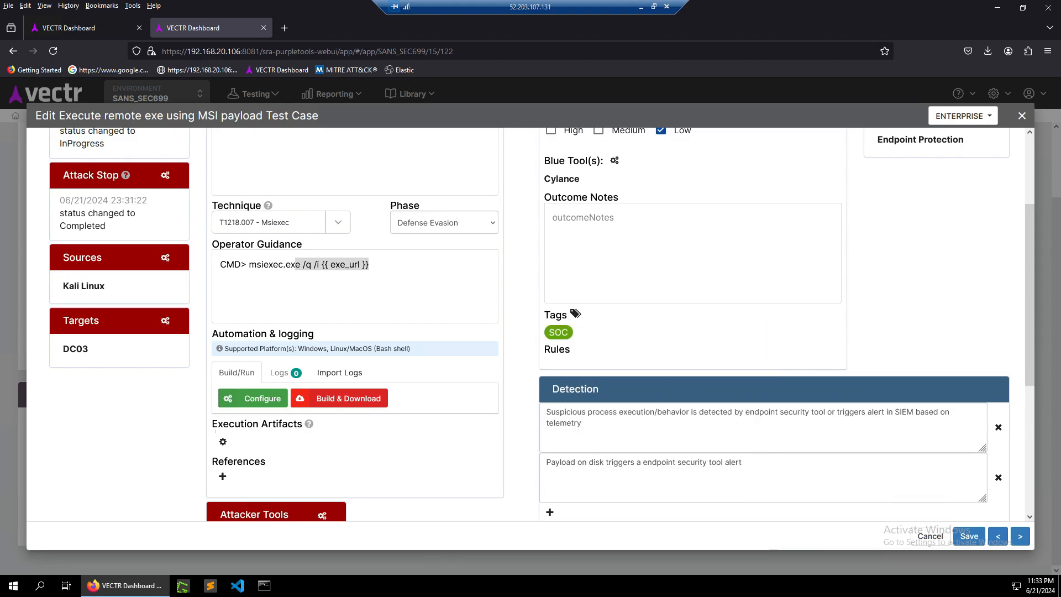
Attach PowerShell_transcript.COMMANDO.MaWclUJS.20230316084103.txt from PS_Transcripts\20230316 as evidence and save the test case.
scroll(773, 331, down, 5)
scroll(774, 331, up, 5)
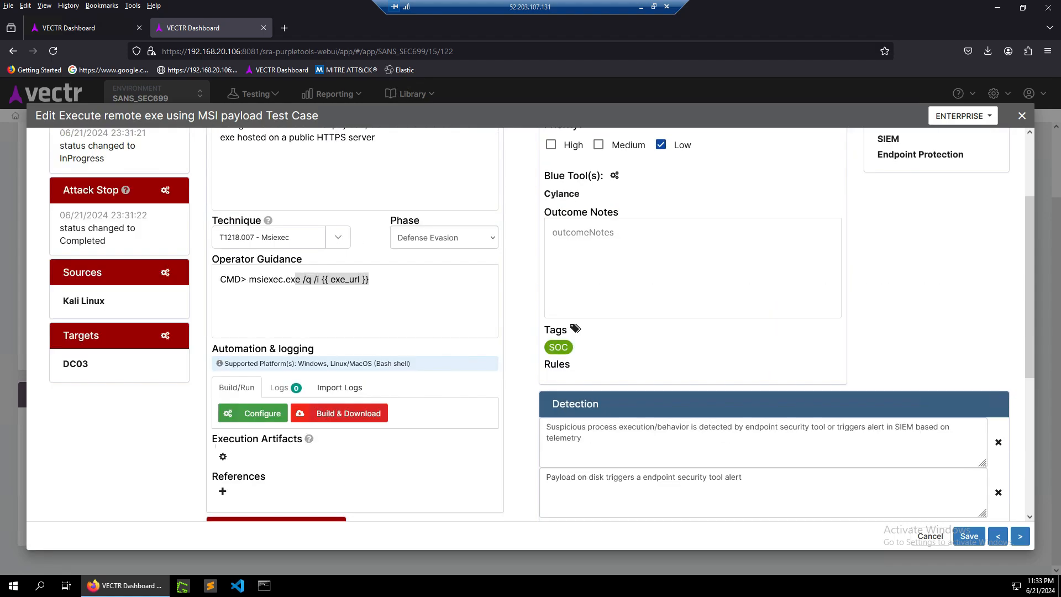
scroll(773, 332, down, 1)
scroll(774, 331, down, 2)
scroll(773, 332, down, 3)
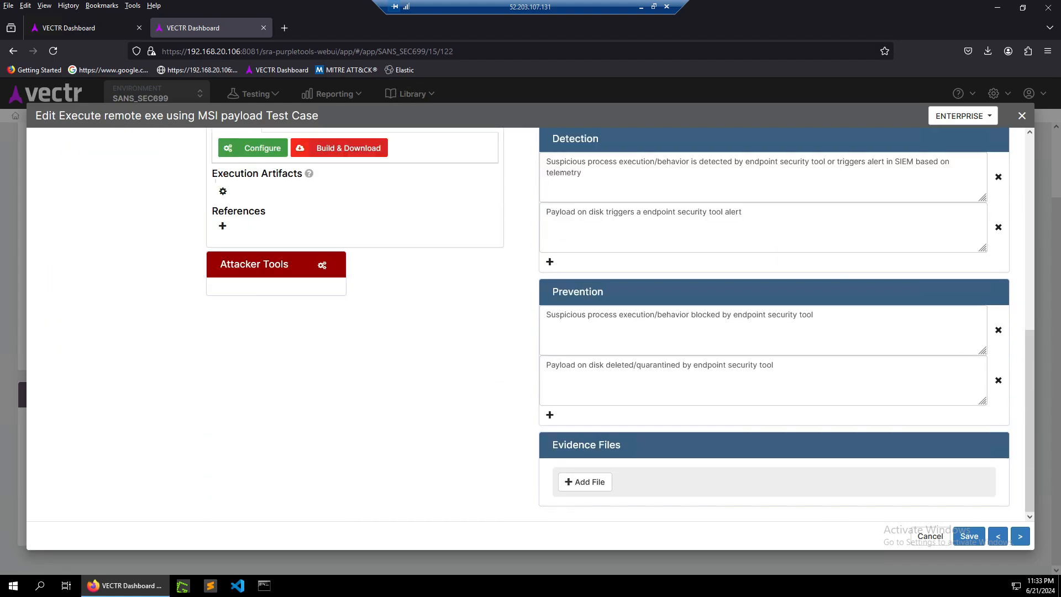
click(584, 481)
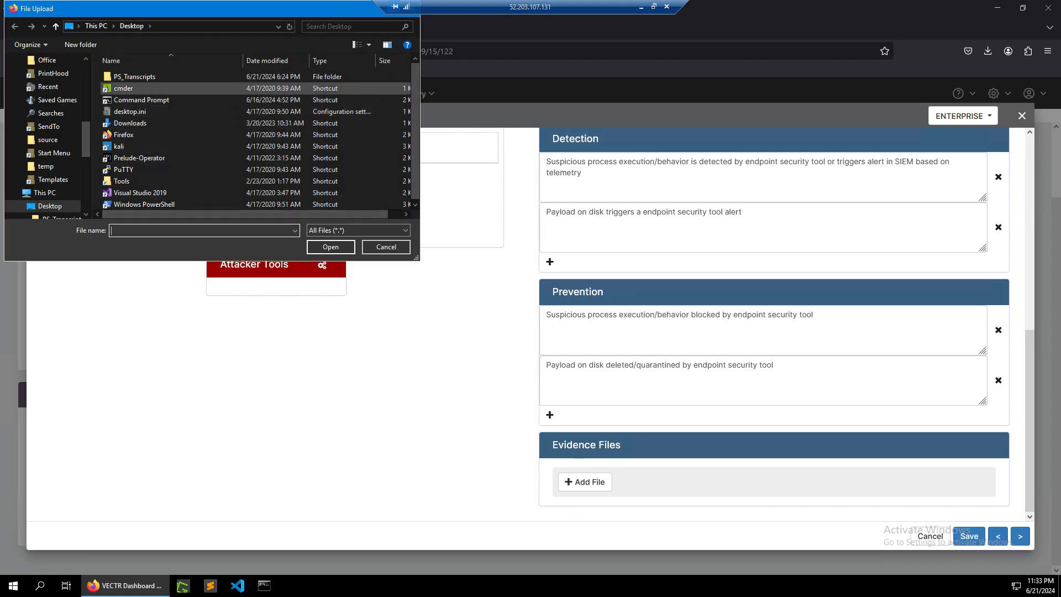
double_click(134, 76)
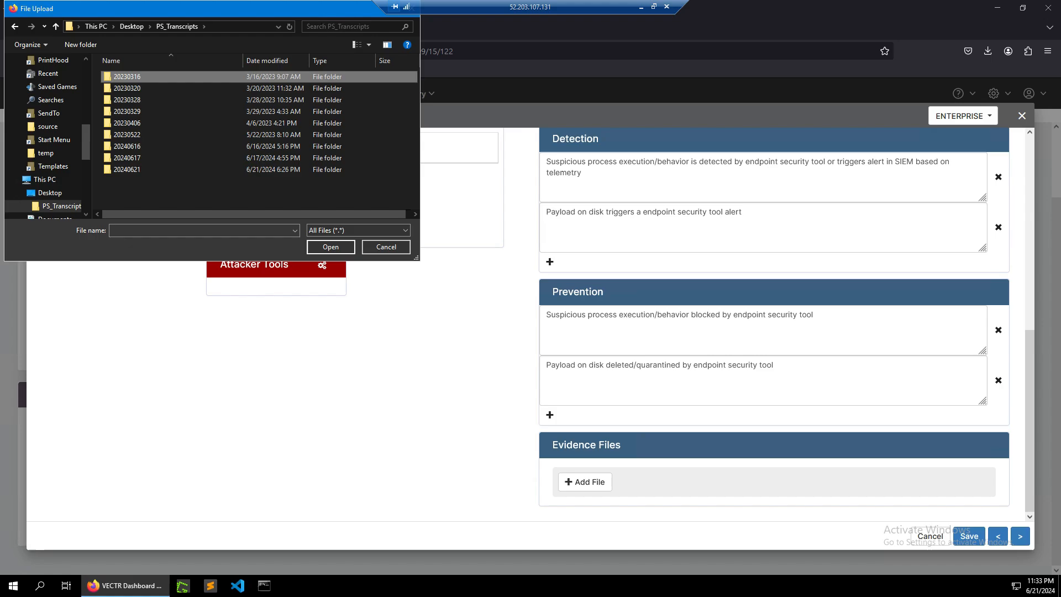
double_click(127, 76)
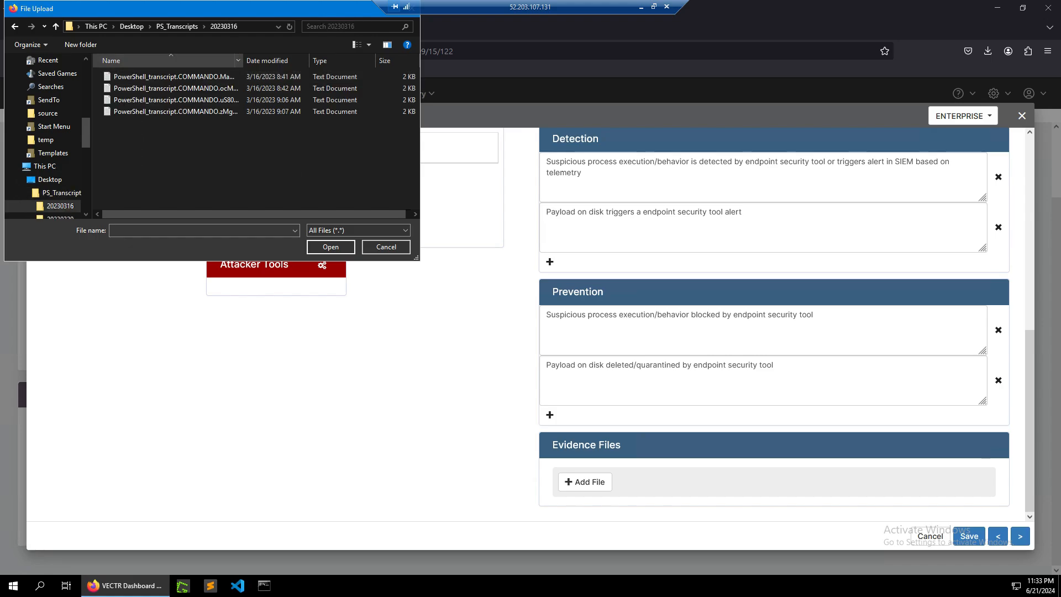
drag(242, 61, 336, 61)
click(221, 76)
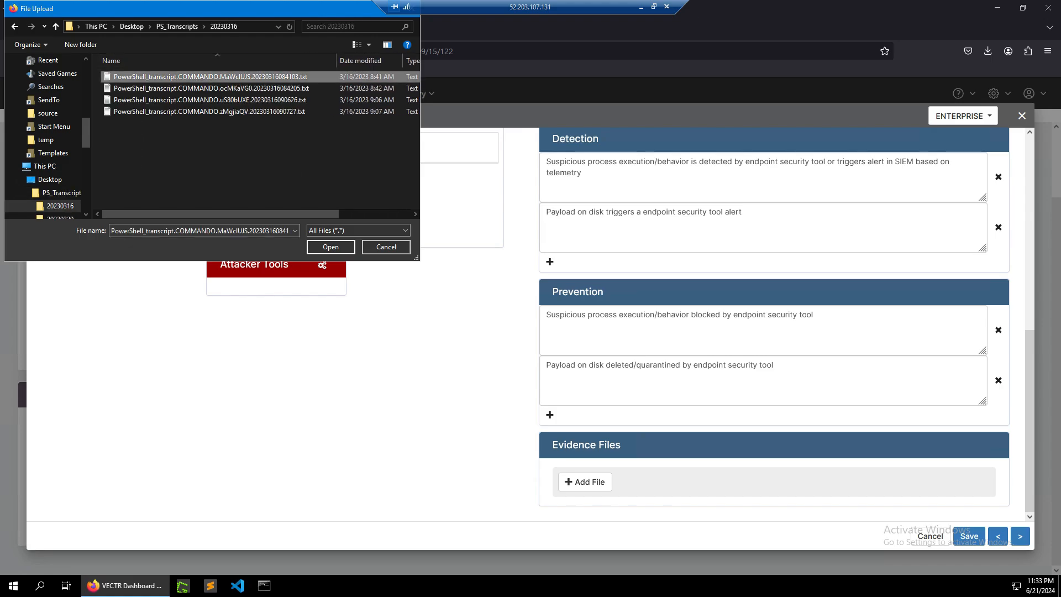
click(331, 247)
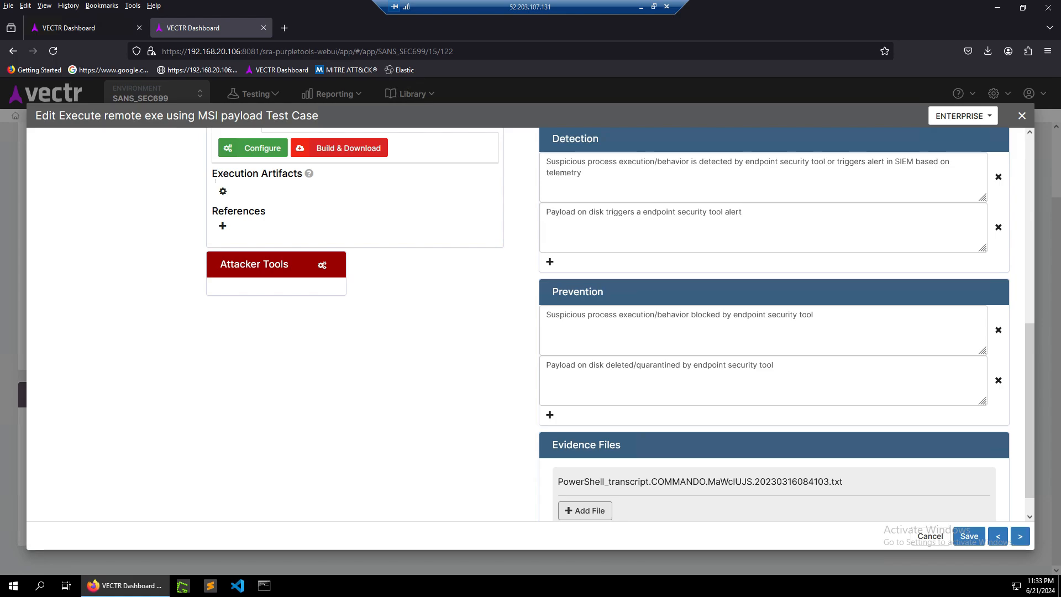
scroll(531, 325, down, 1)
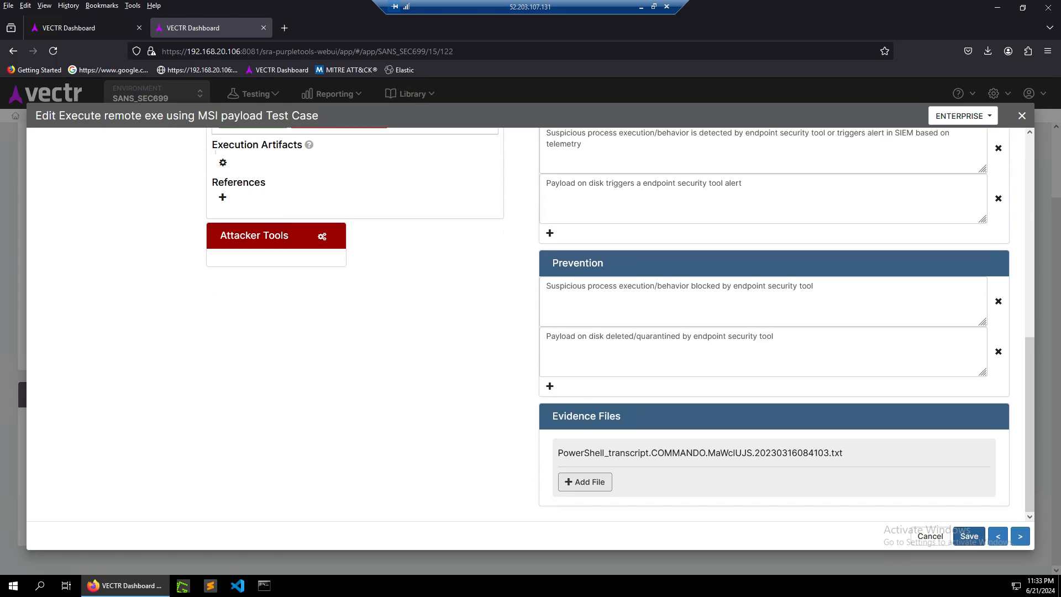
click(969, 536)
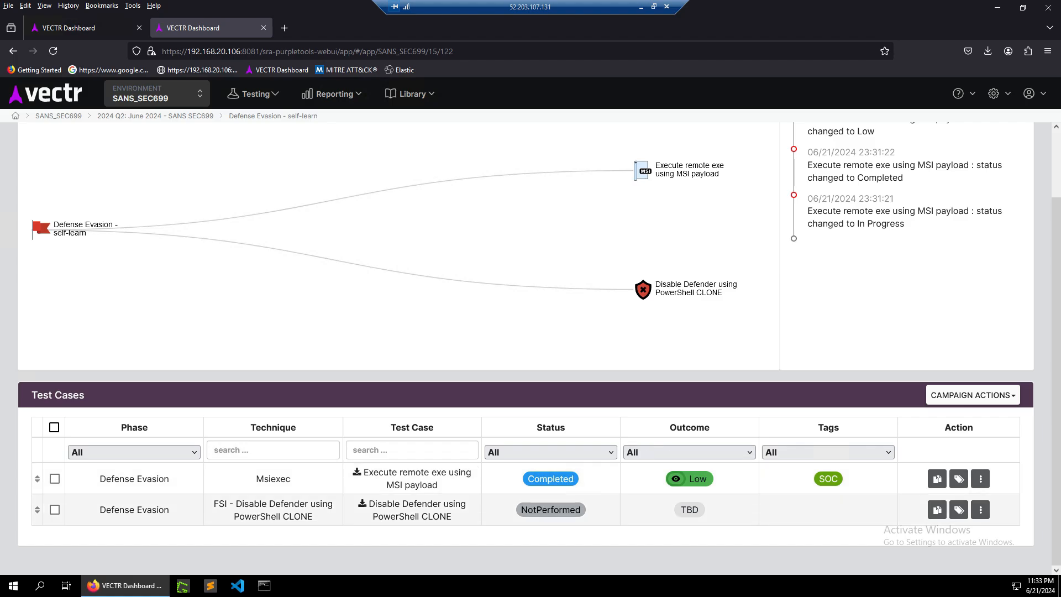
Open the Disable Defender using PowerShell CLONE test case and set its outcome to Logged, Centrally Logged.
click(417, 510)
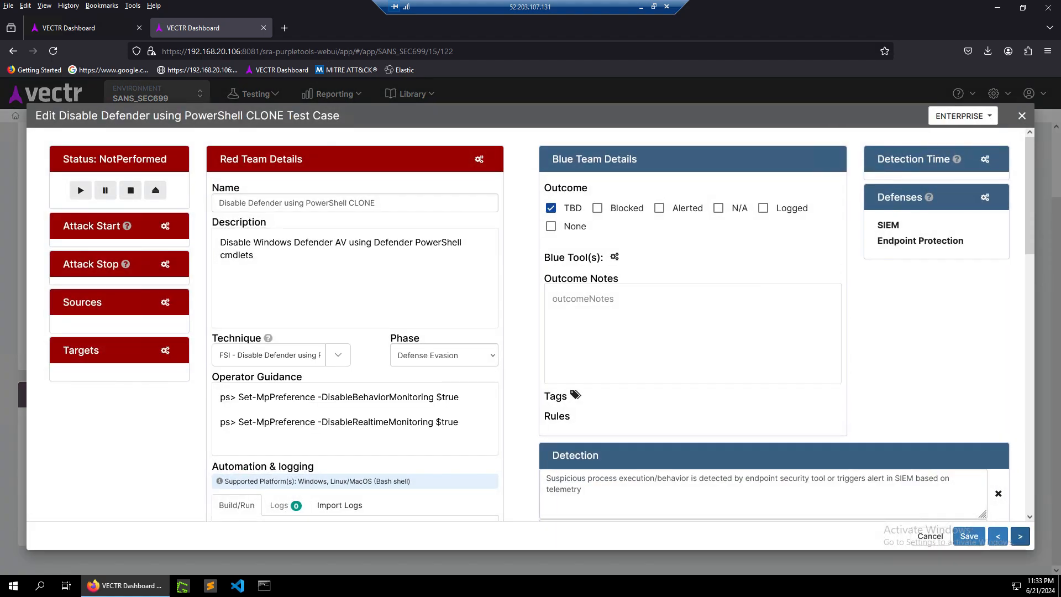
click(763, 208)
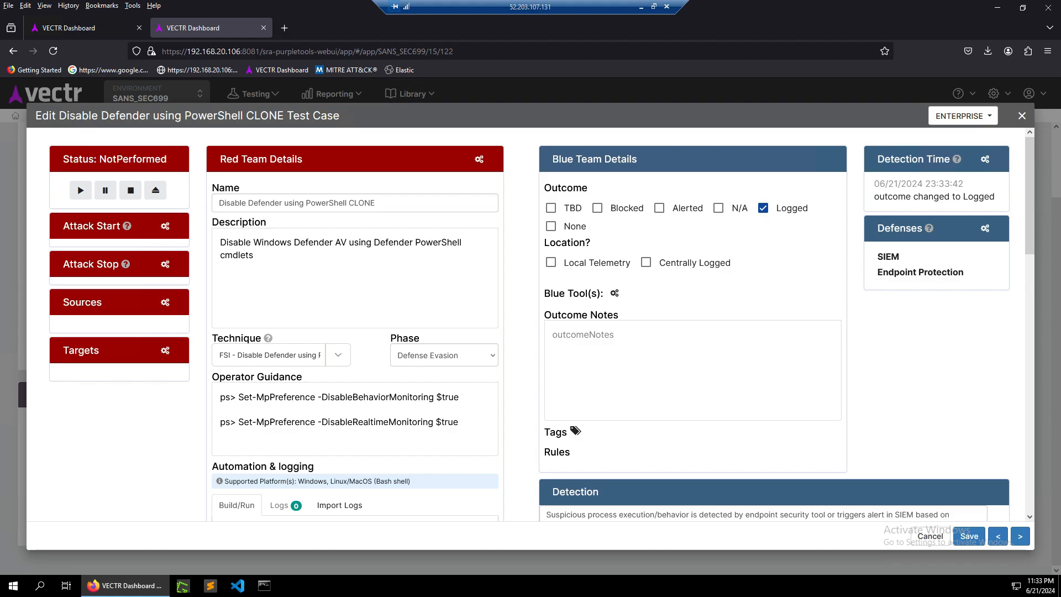
click(646, 262)
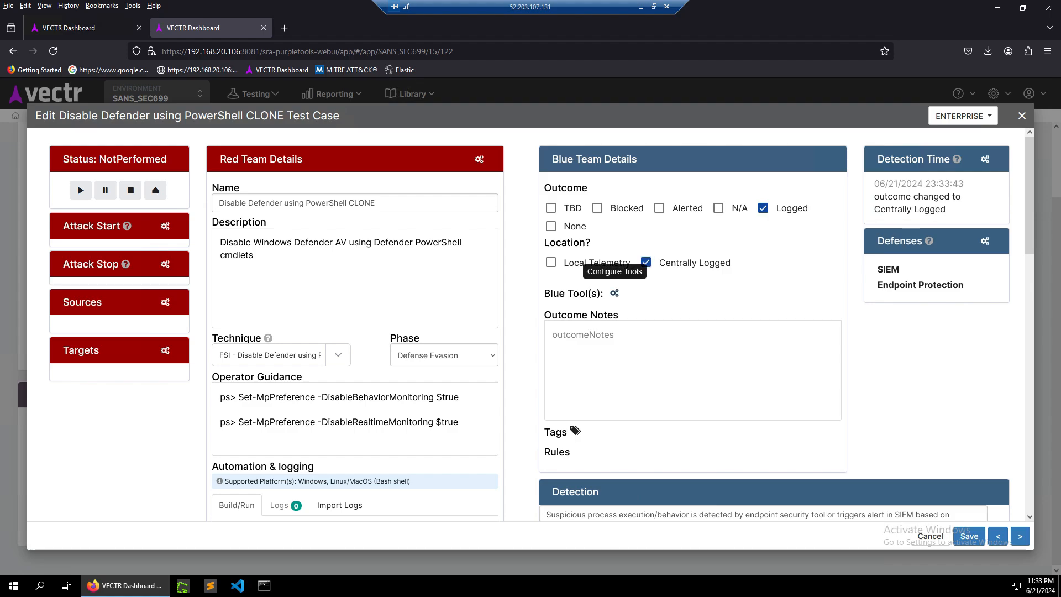
Assign QRadar as the blue tool for the Disable Defender test case.
click(614, 293)
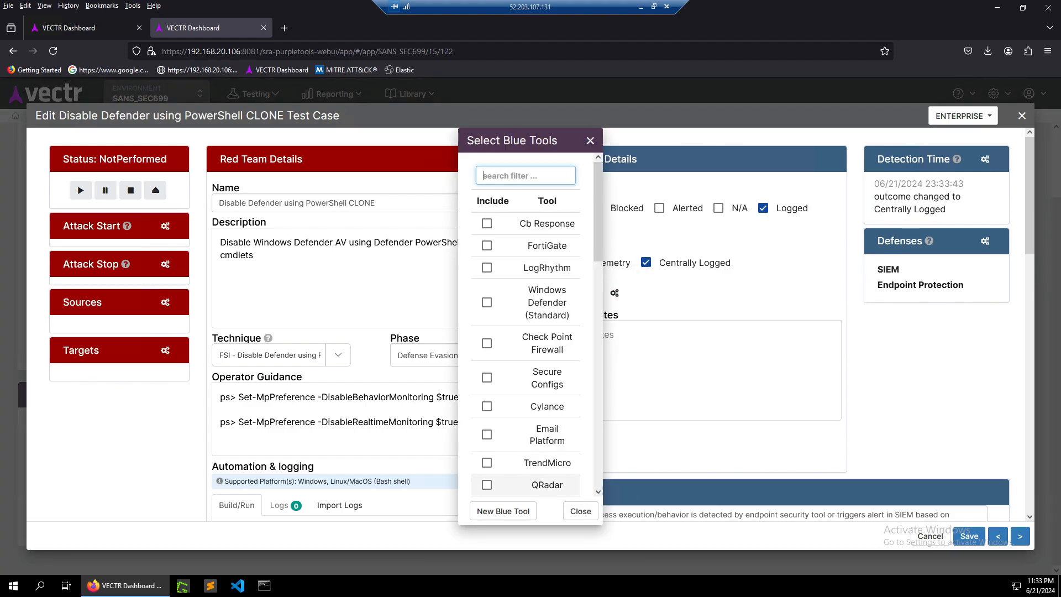
click(486, 485)
click(580, 511)
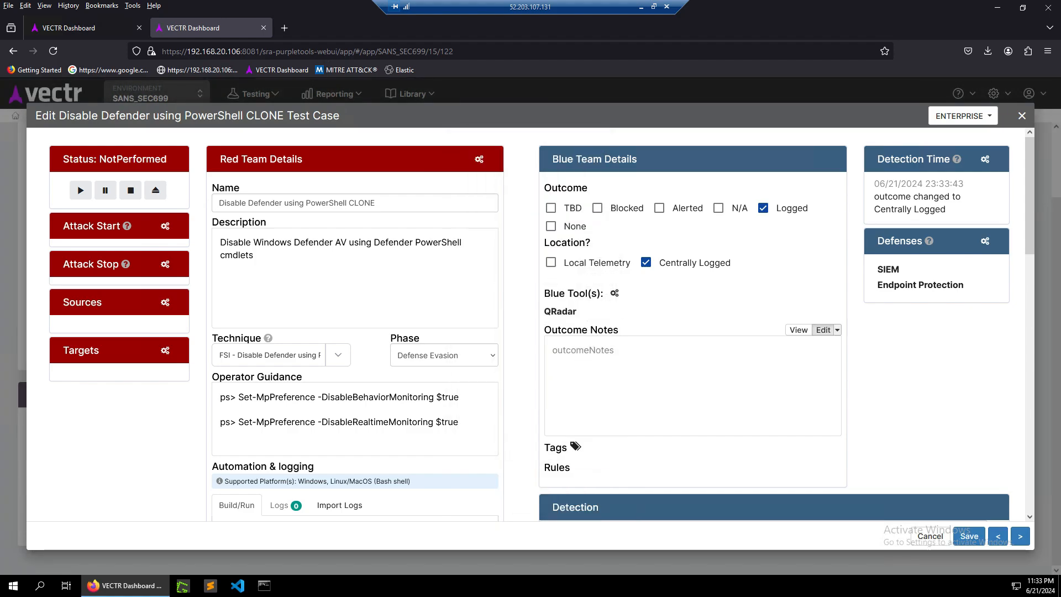
Apply the SOC and Engineering tags to the Disable Defender test case.
scroll(812, 330, down, 5)
click(575, 181)
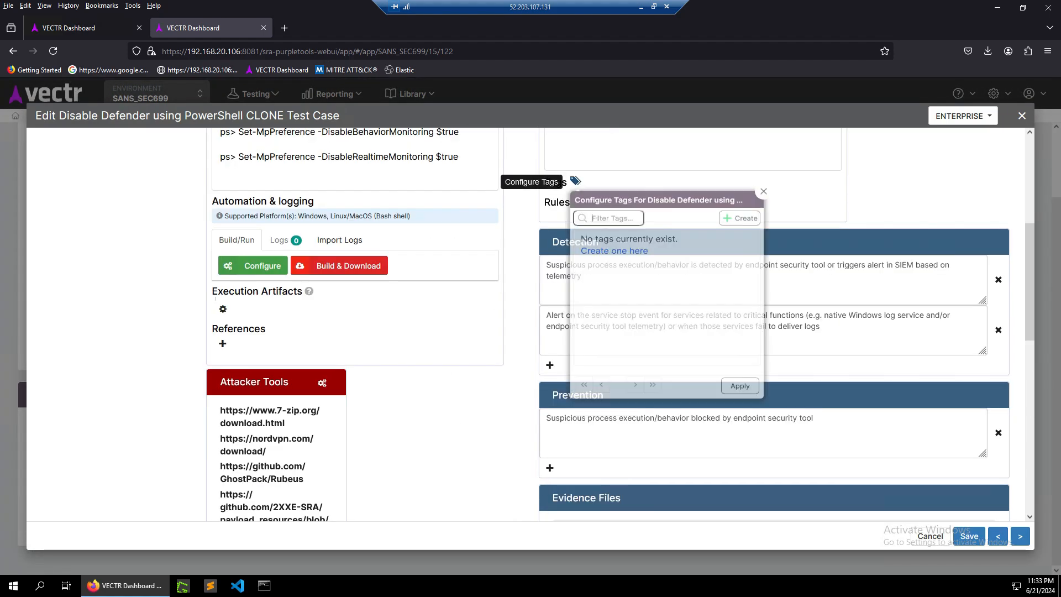
click(586, 243)
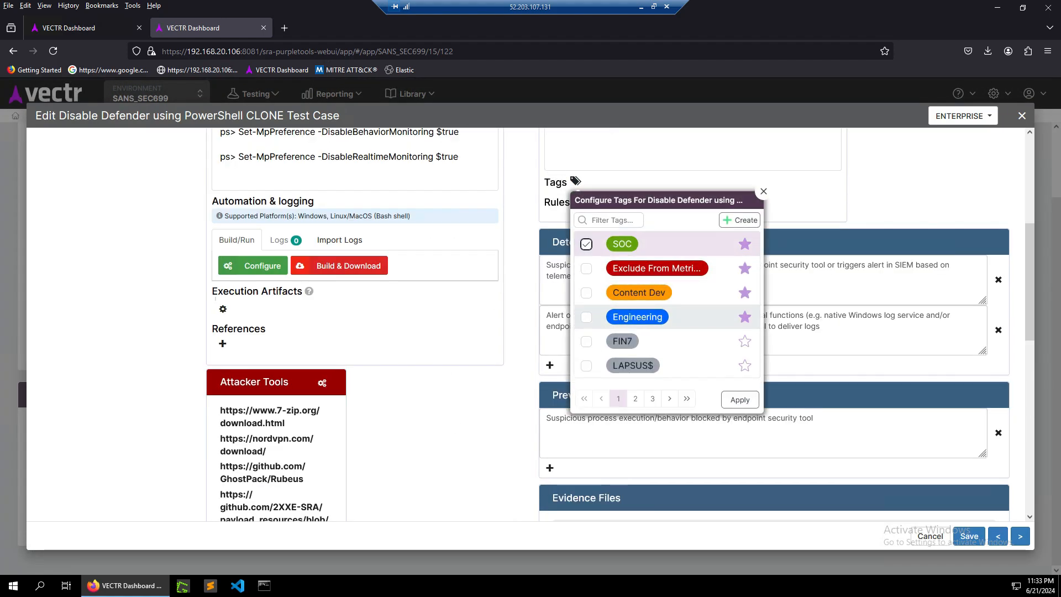
click(587, 316)
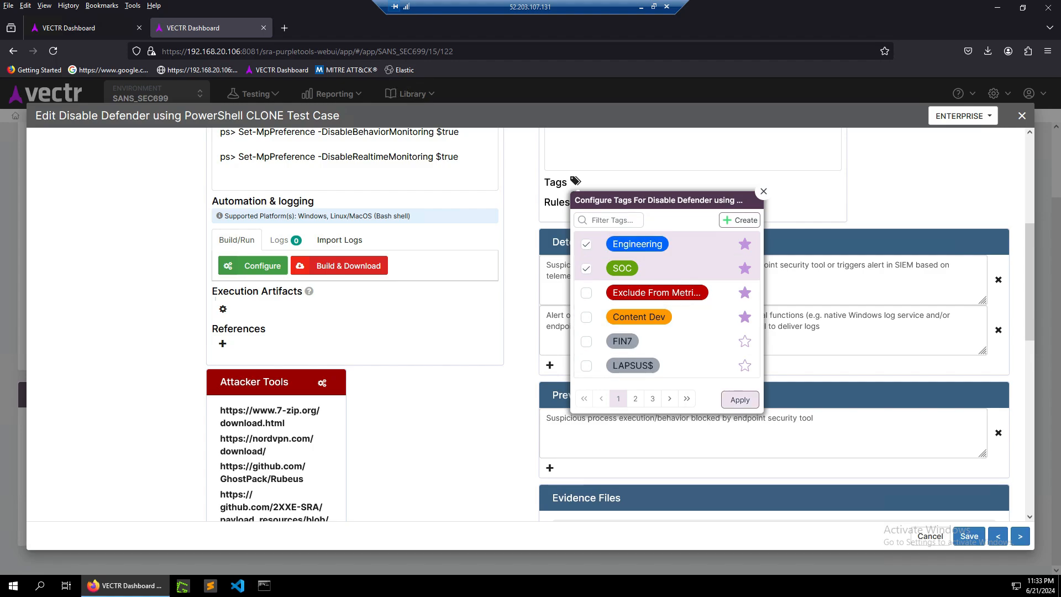
click(740, 399)
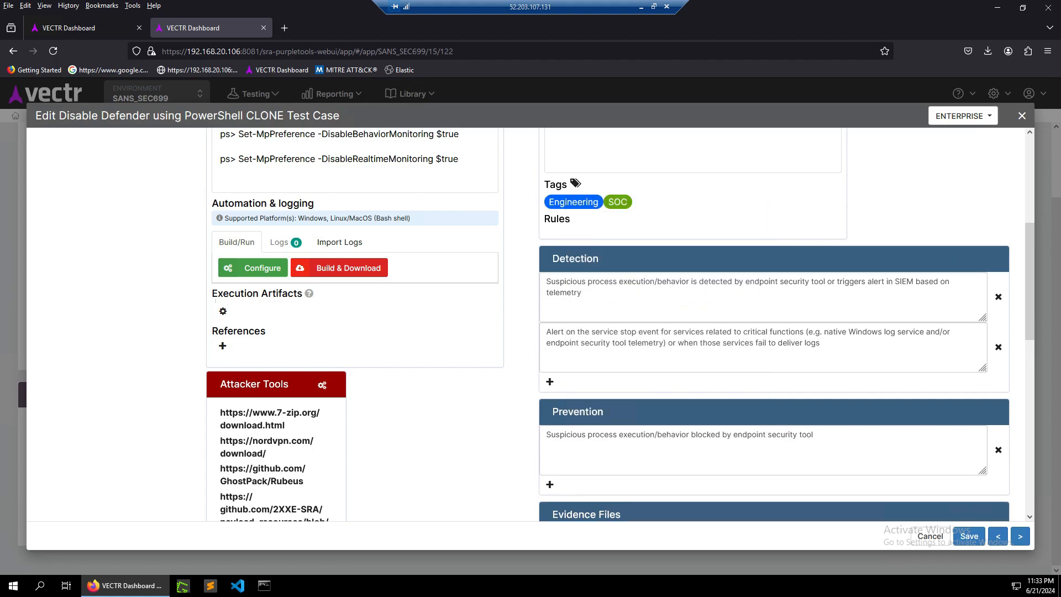
Start the Disable Defender test to set its status to In Progress.
scroll(531, 325, up, 5)
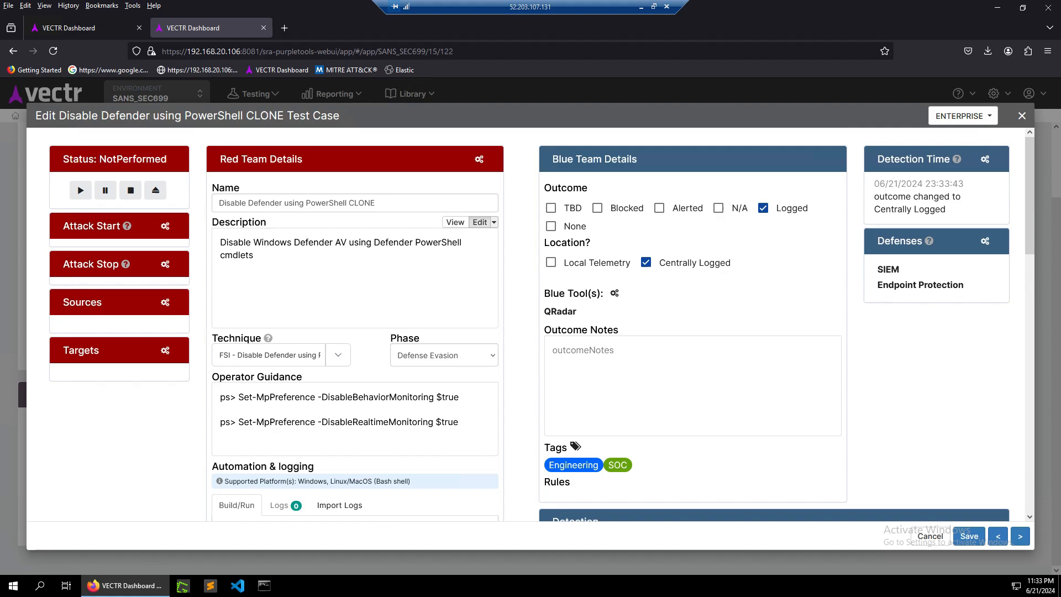
click(80, 190)
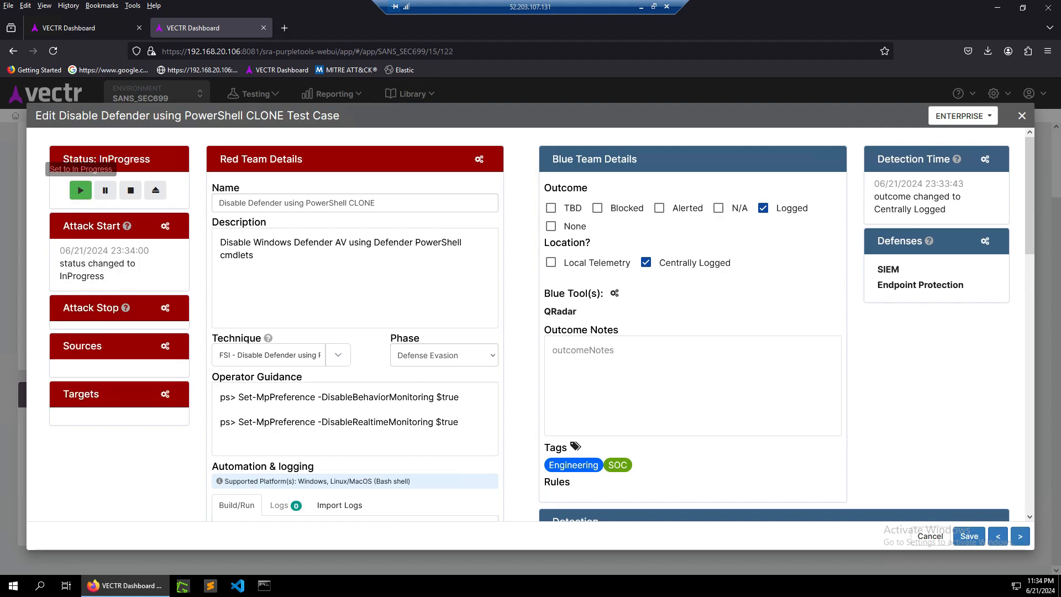
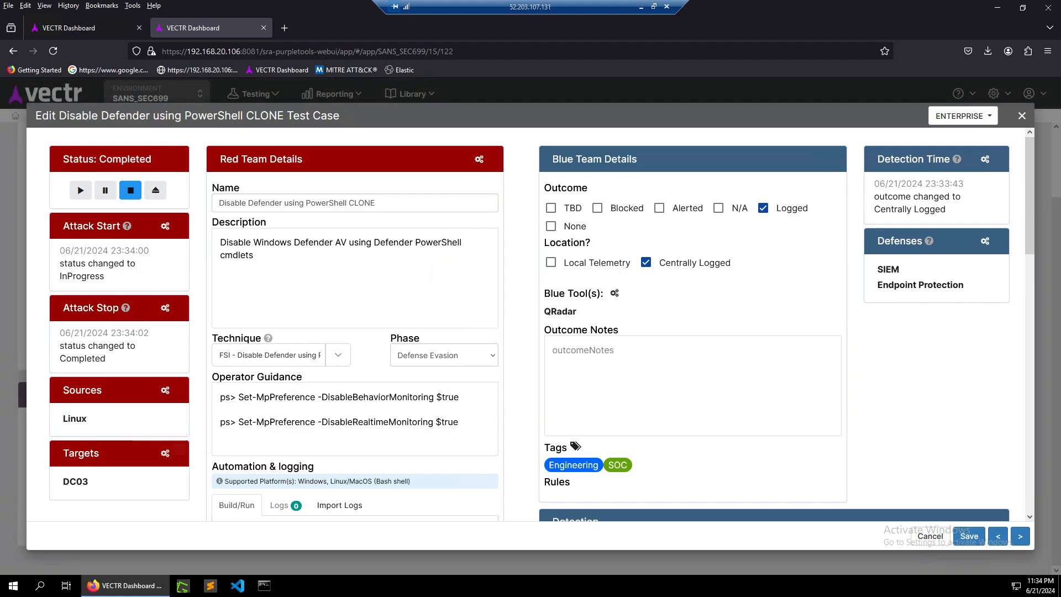
scroll(530, 326, down, 5)
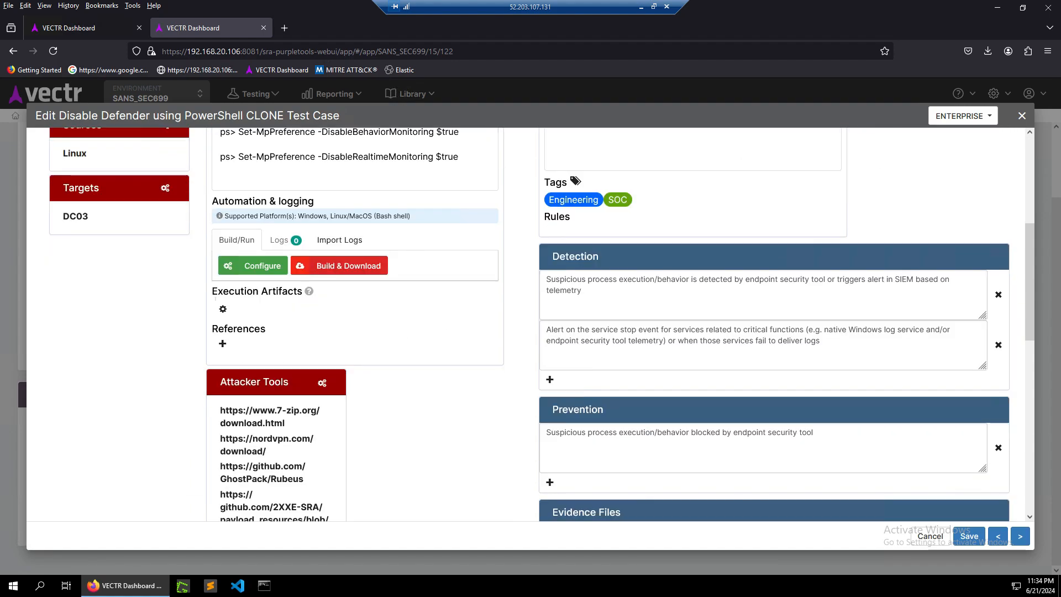
scroll(531, 325, up, 3)
scroll(530, 326, up, 2)
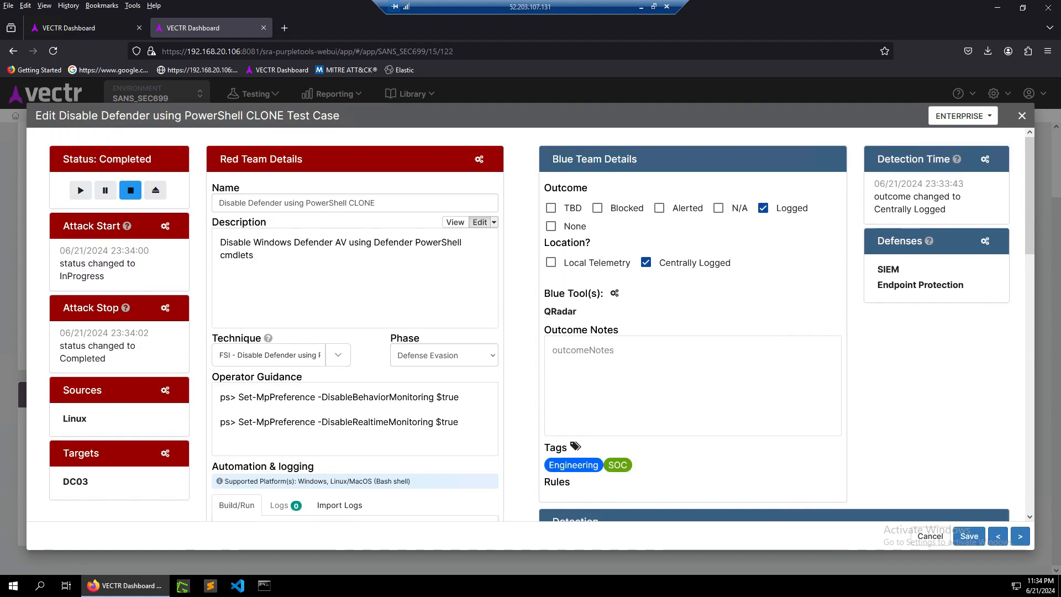
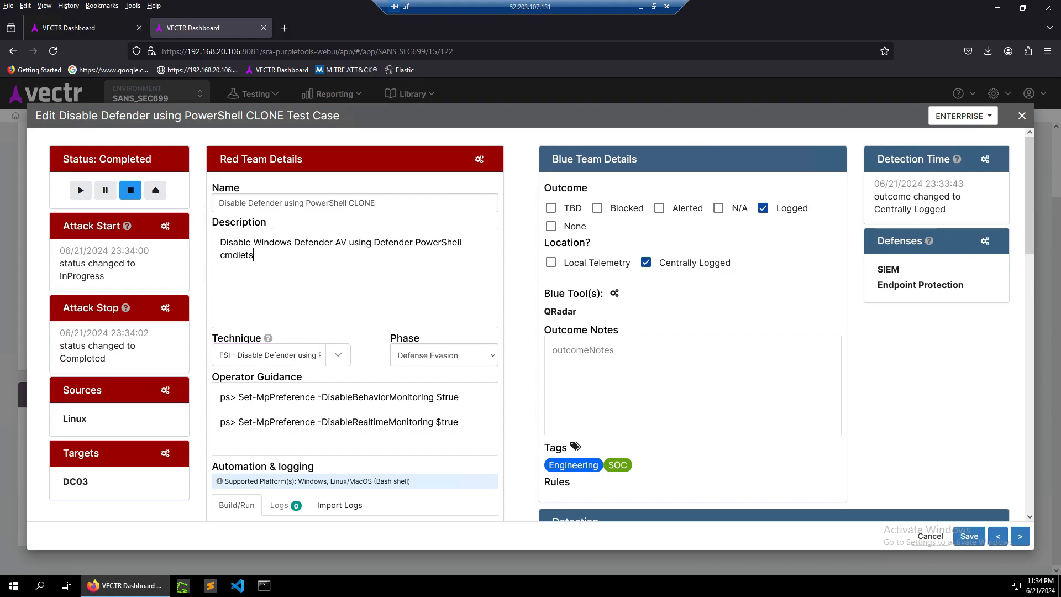
scroll(912, 530, down, 3)
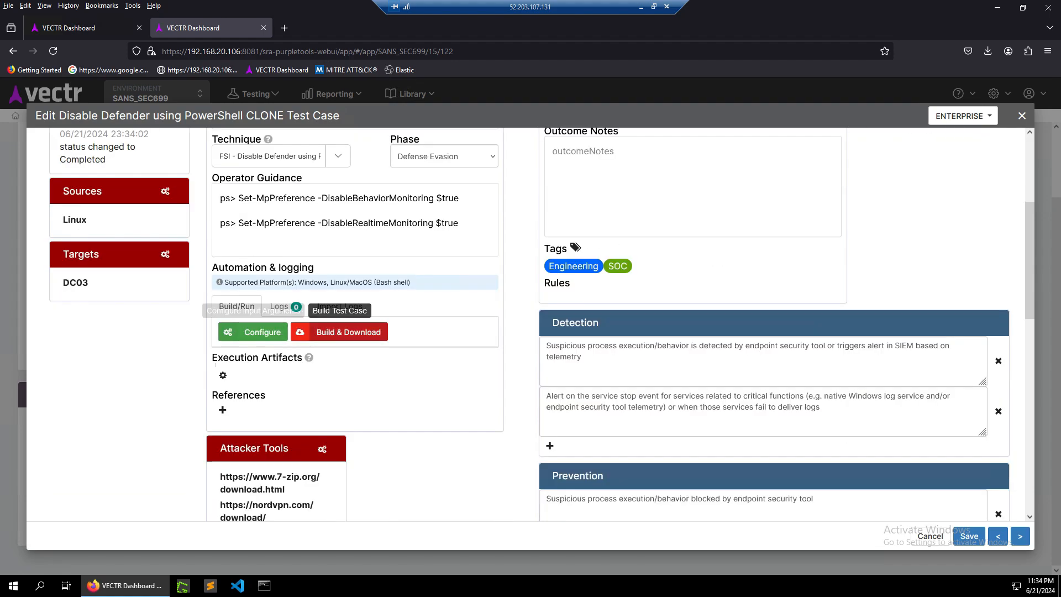
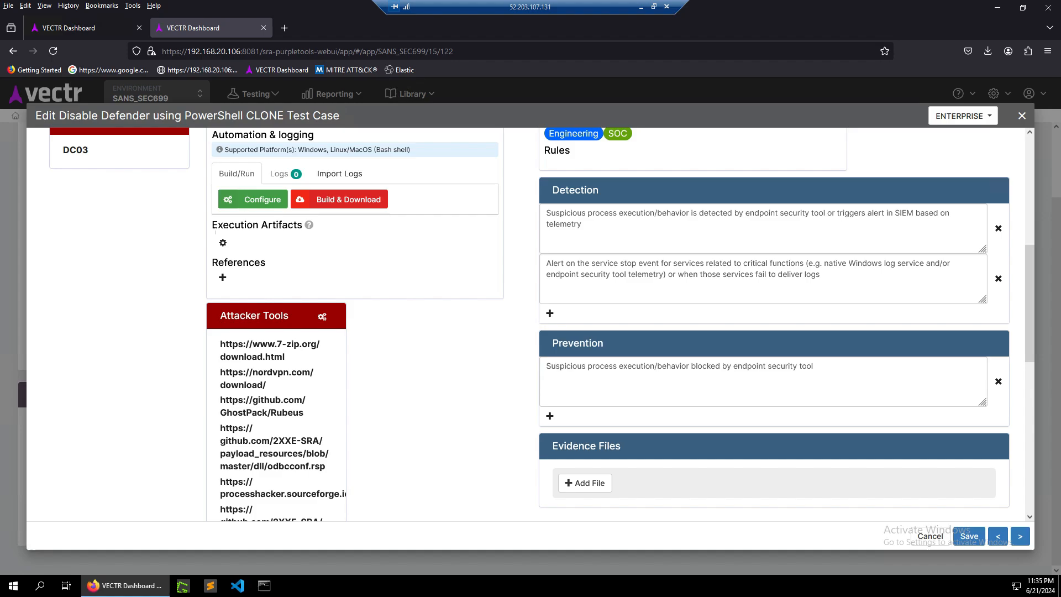
Review the attacker tools of the Disable Defender using PowerShell CLONE test case and save the test case.
scroll(531, 325, down, 3)
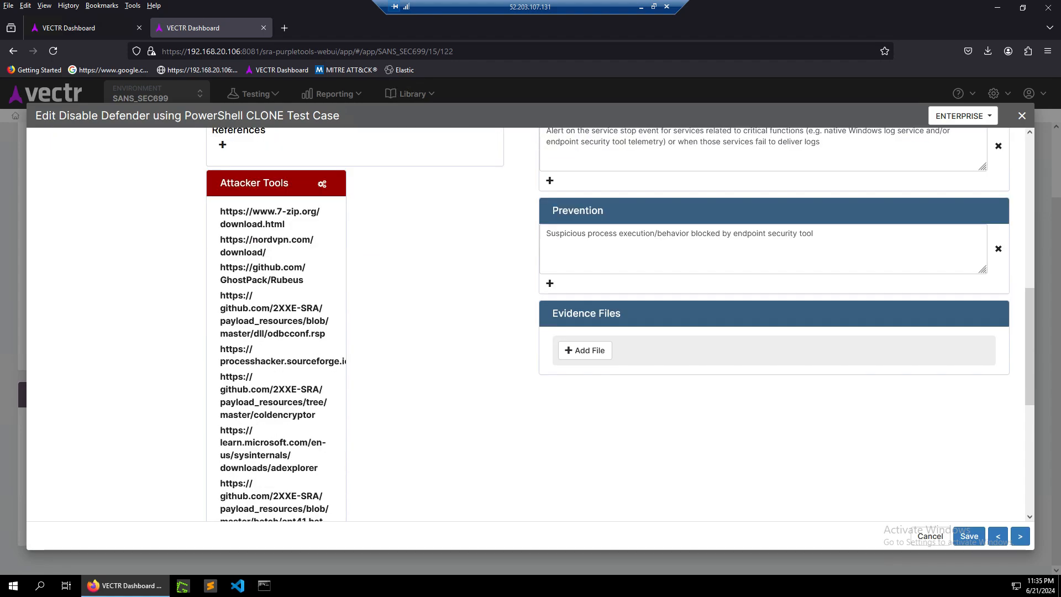
click(323, 184)
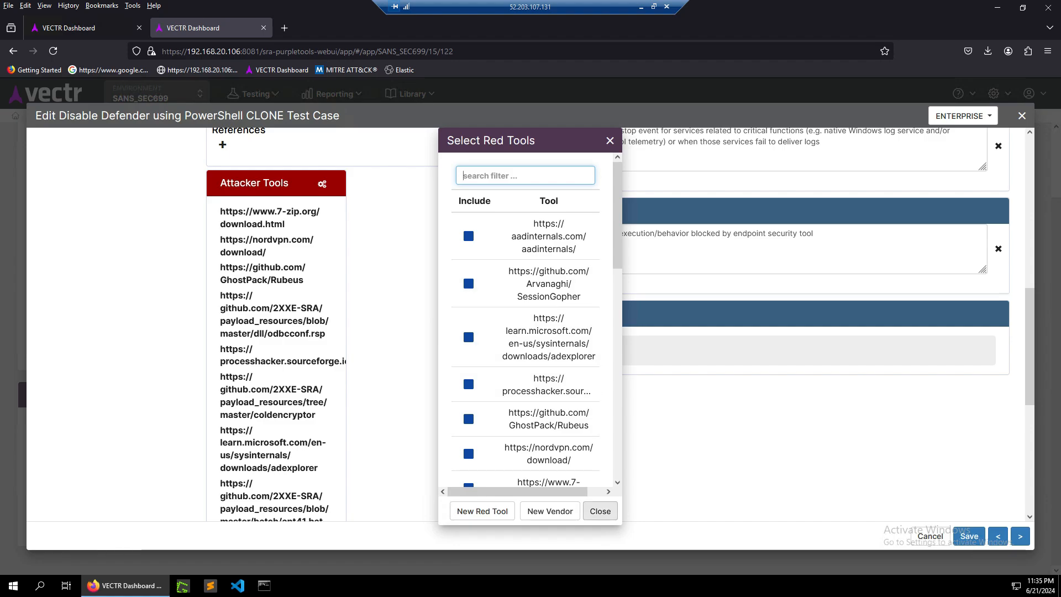
click(600, 510)
scroll(600, 511, up, 5)
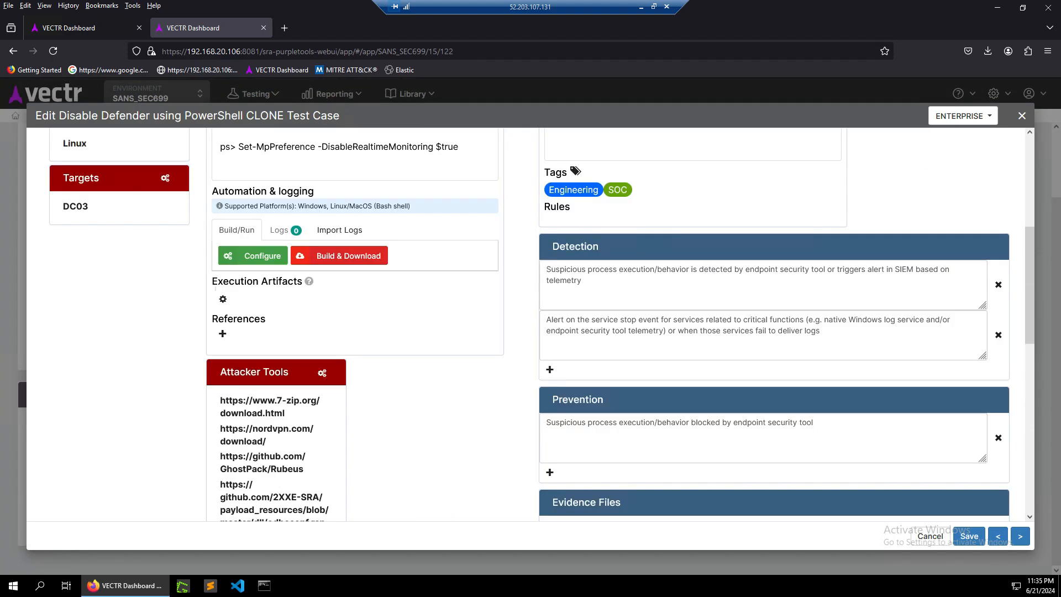
scroll(600, 510, up, 4)
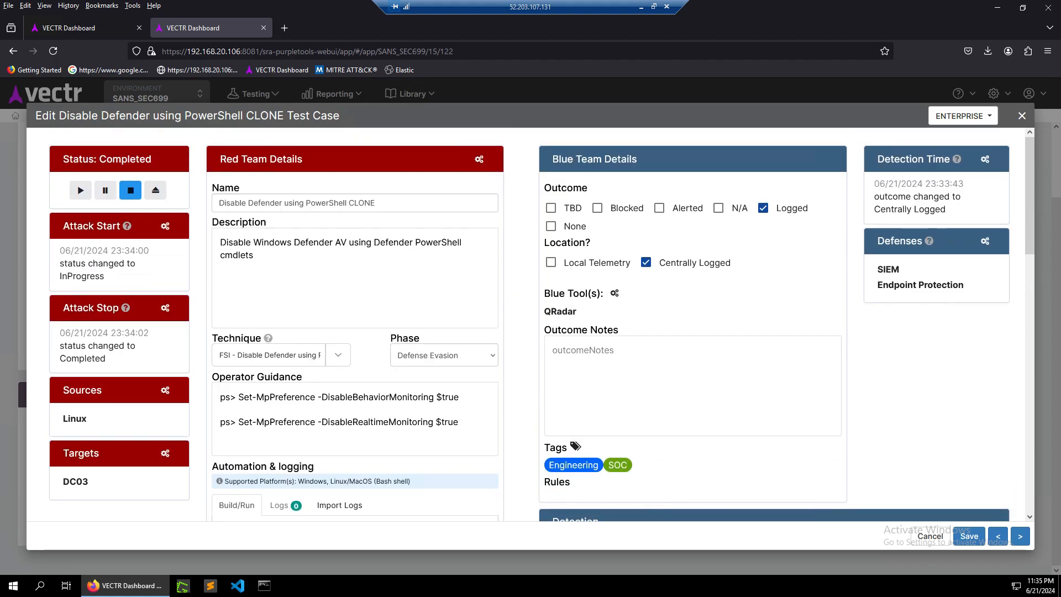
scroll(528, 324, down, 15)
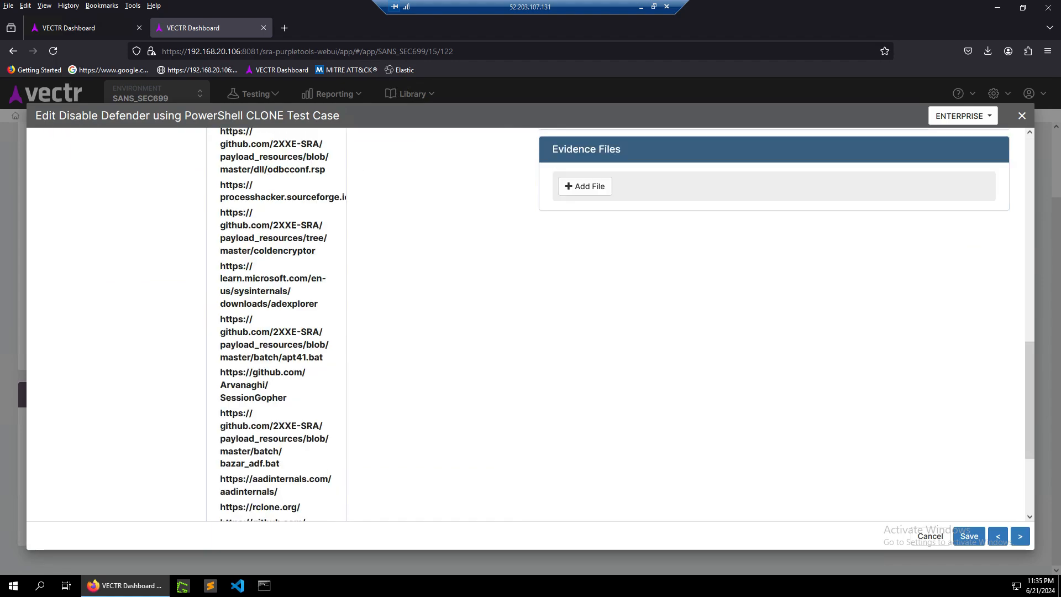
click(969, 536)
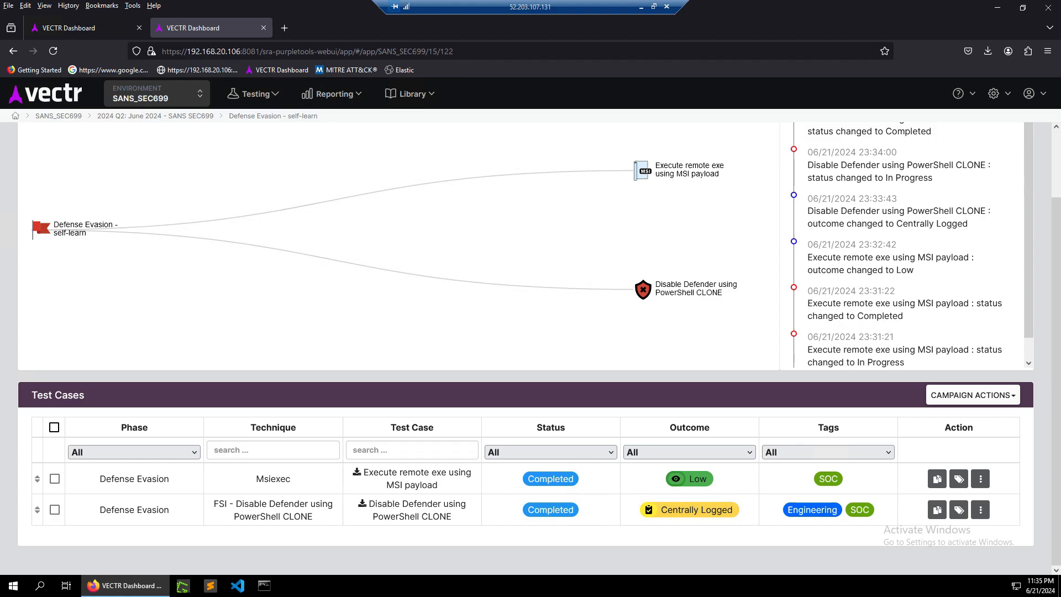
Open the MITRE ATT&CK Alignment heat map report and review its report type, assessment and campaign filters.
click(331, 94)
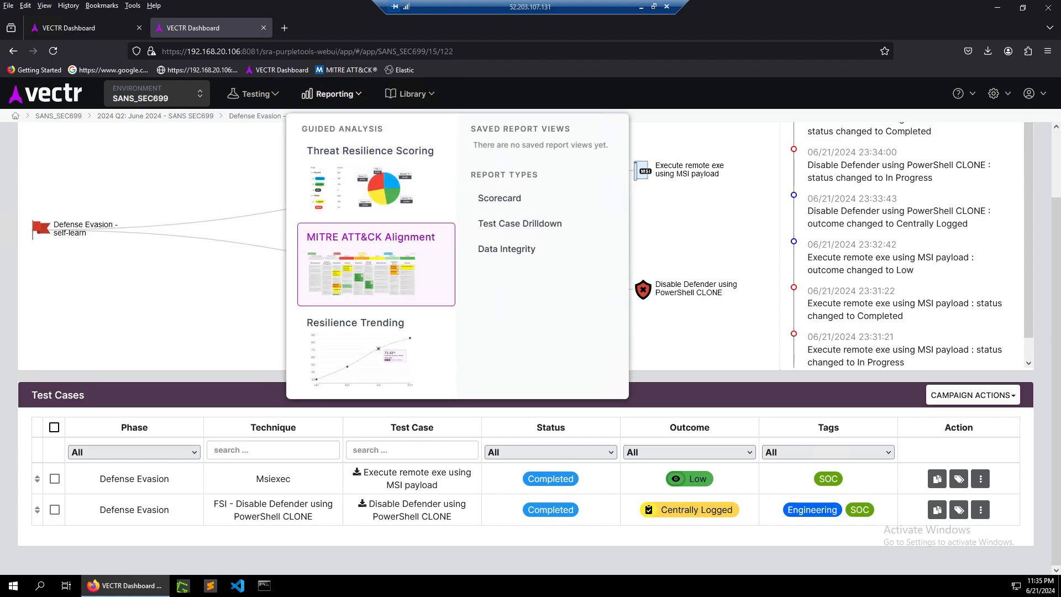
click(376, 265)
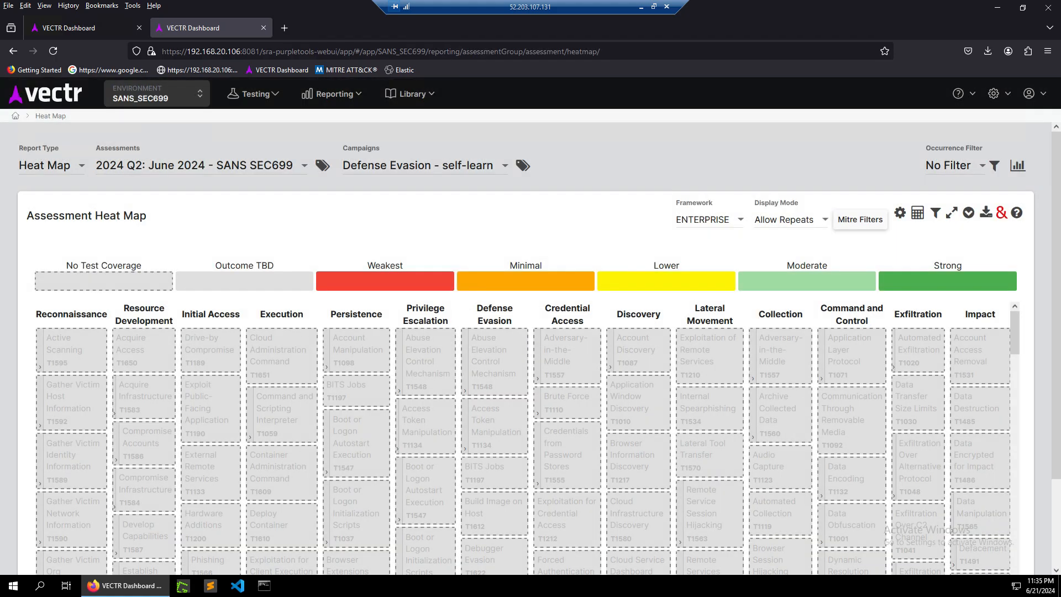
click(50, 165)
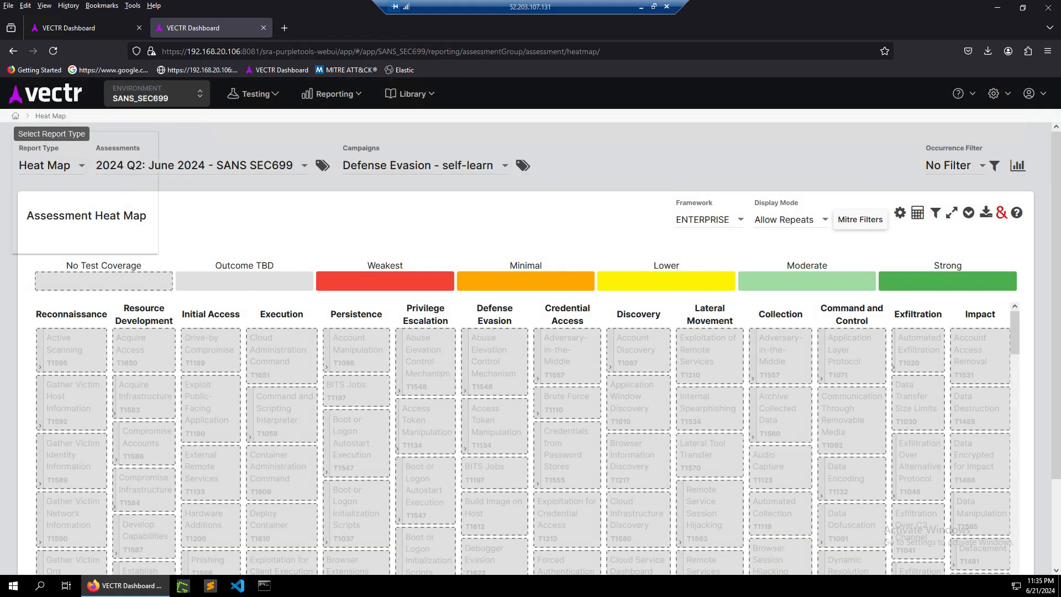
click(44, 165)
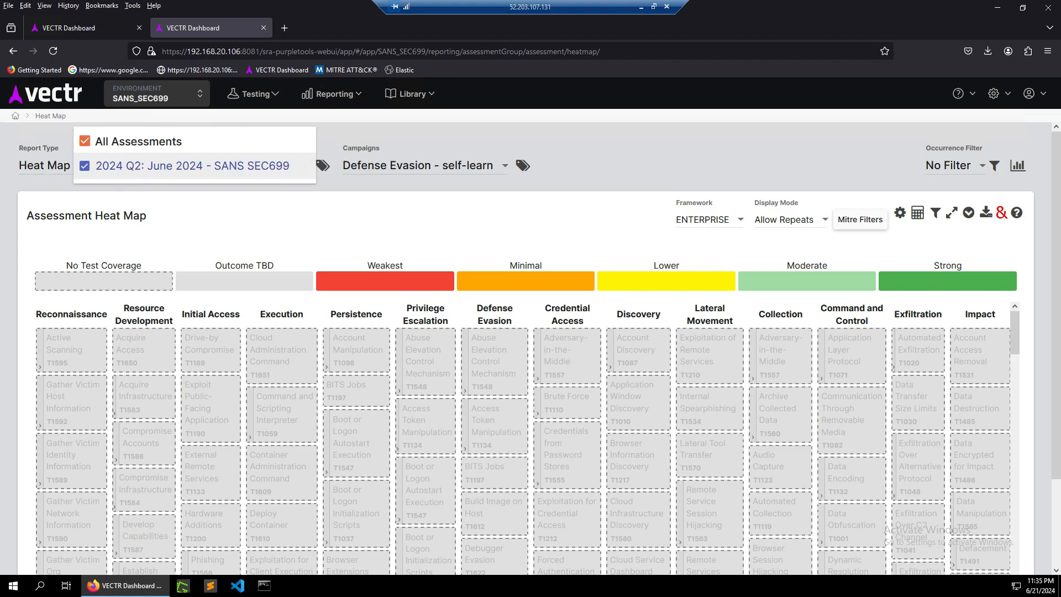
click(409, 165)
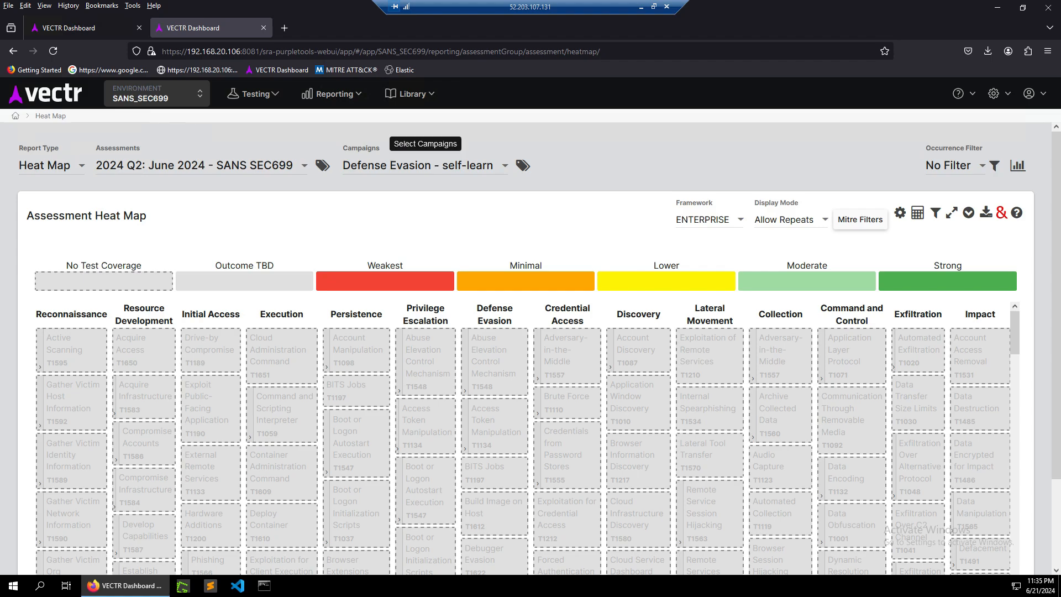
click(420, 165)
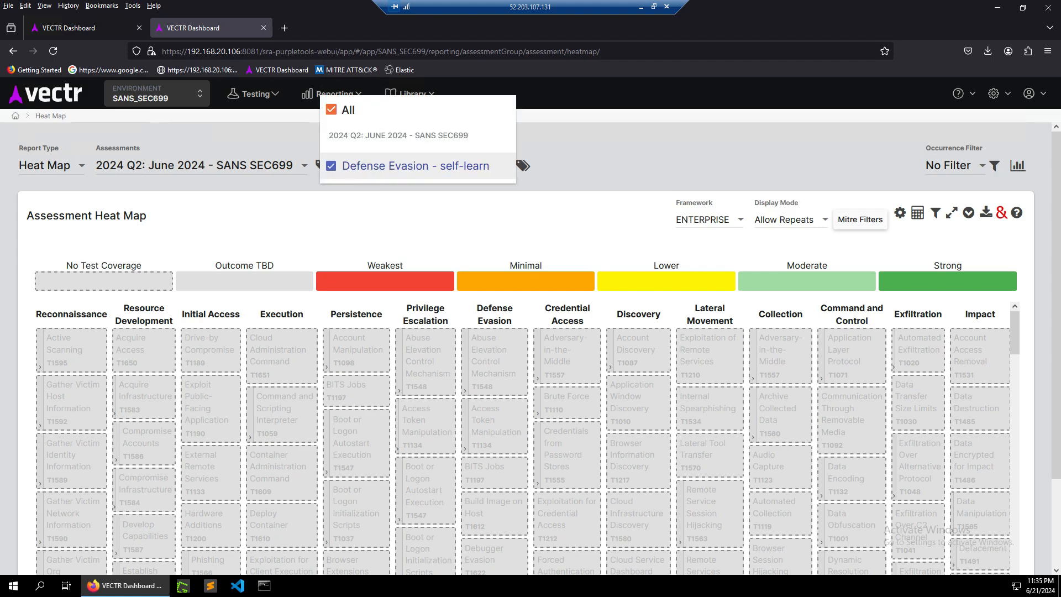
key(Escape)
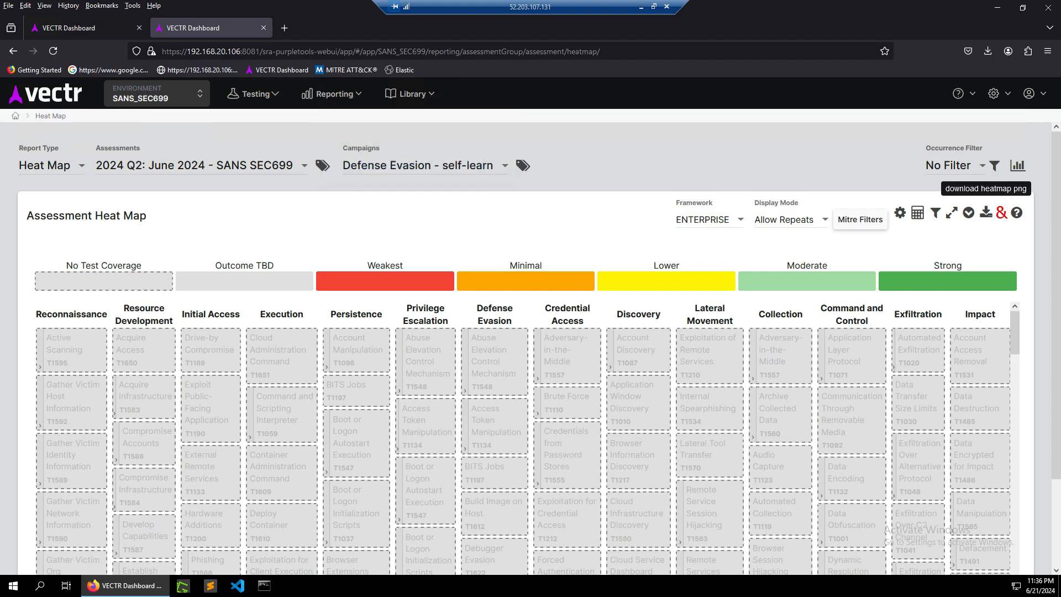
Open the Disable Defender test case from the Impair Defenses tile of the heat map and close it unchanged.
scroll(524, 442, down, 5)
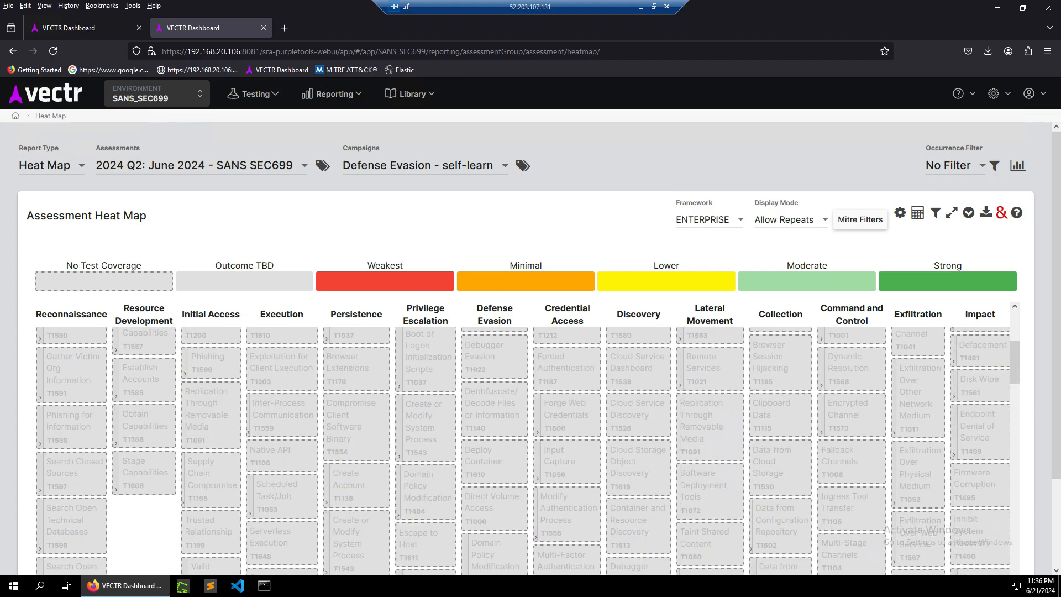
scroll(525, 442, down, 5)
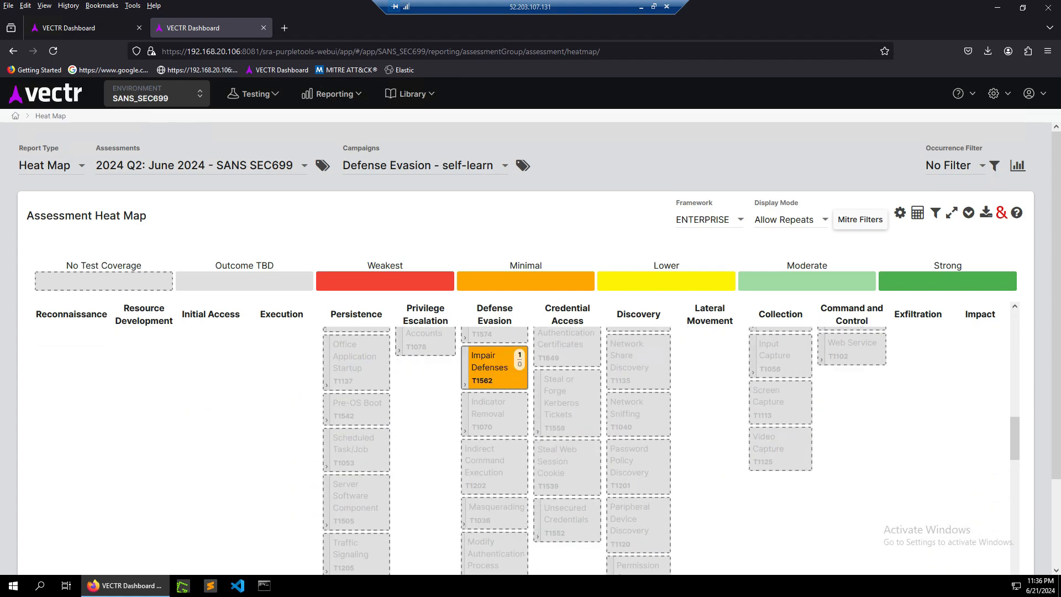
mouse_move(495, 368)
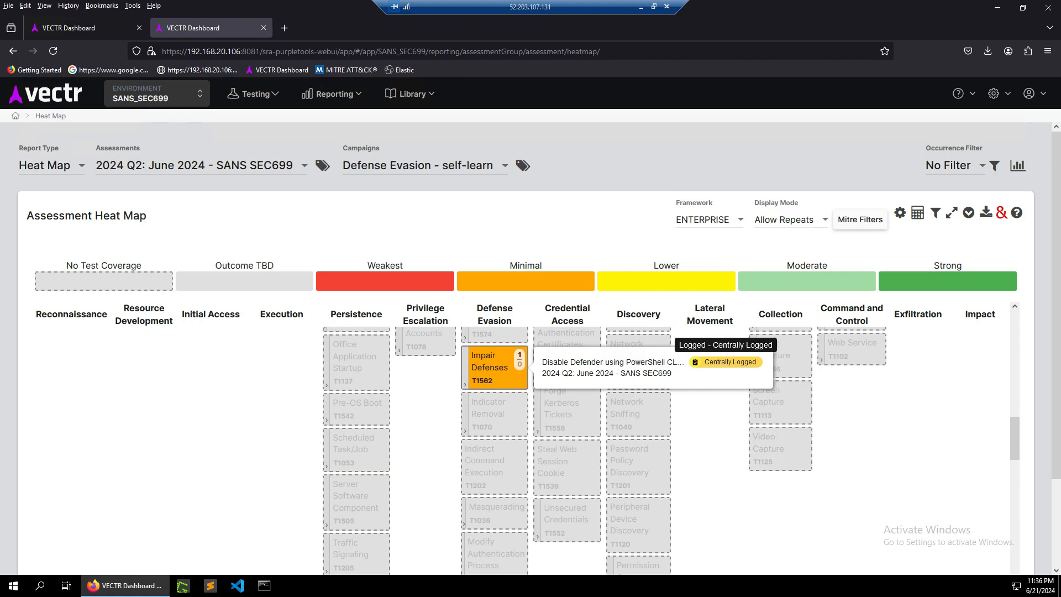
click(728, 362)
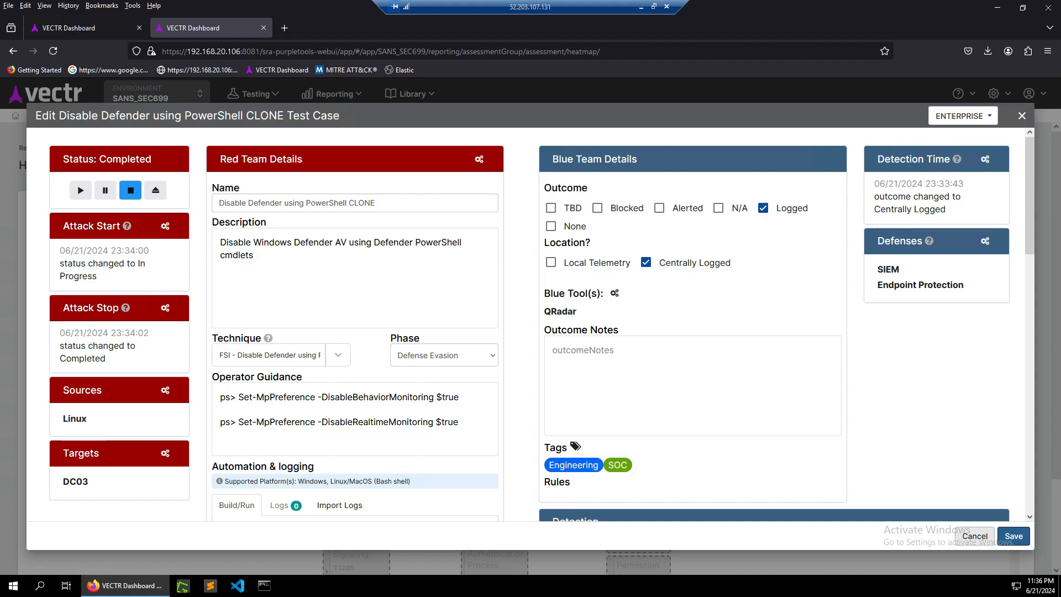
click(974, 536)
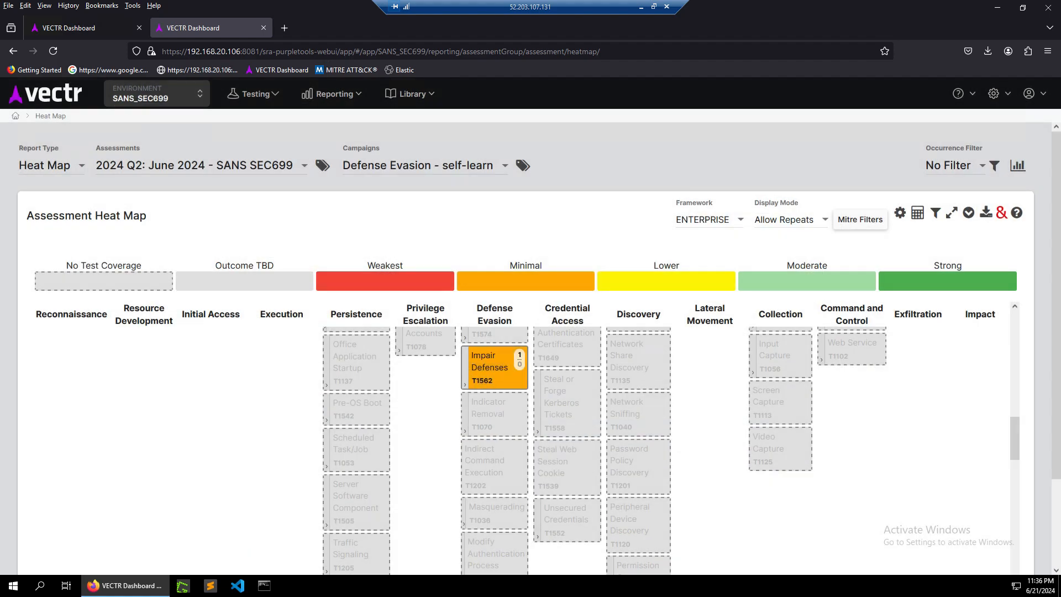
Open the MSI payload test case from the System Binary Proxy Execution tile and set its priority to High.
scroll(669, 451, down, 10)
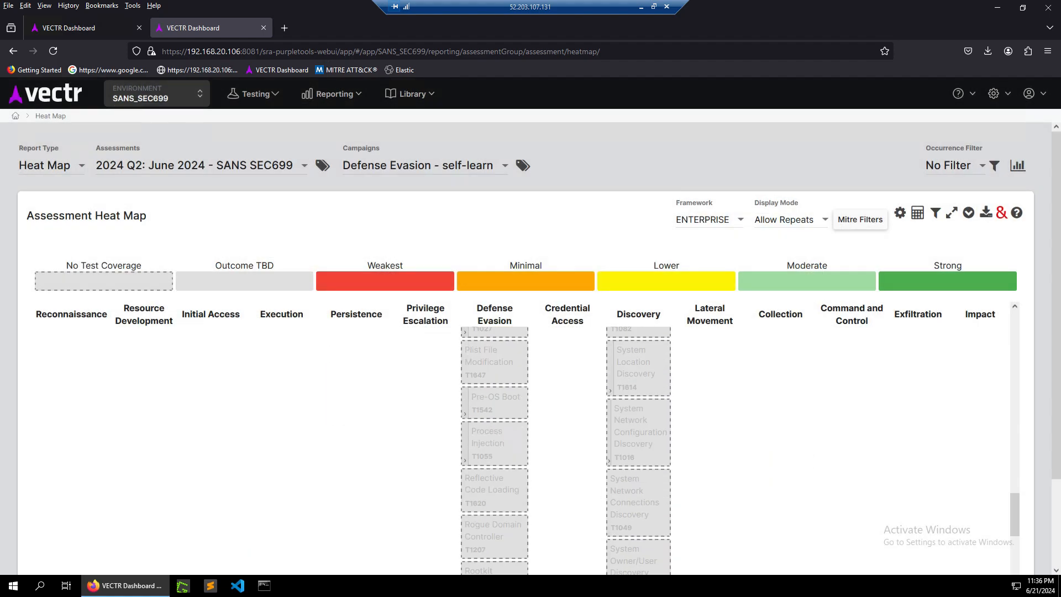
scroll(566, 450, down, 4)
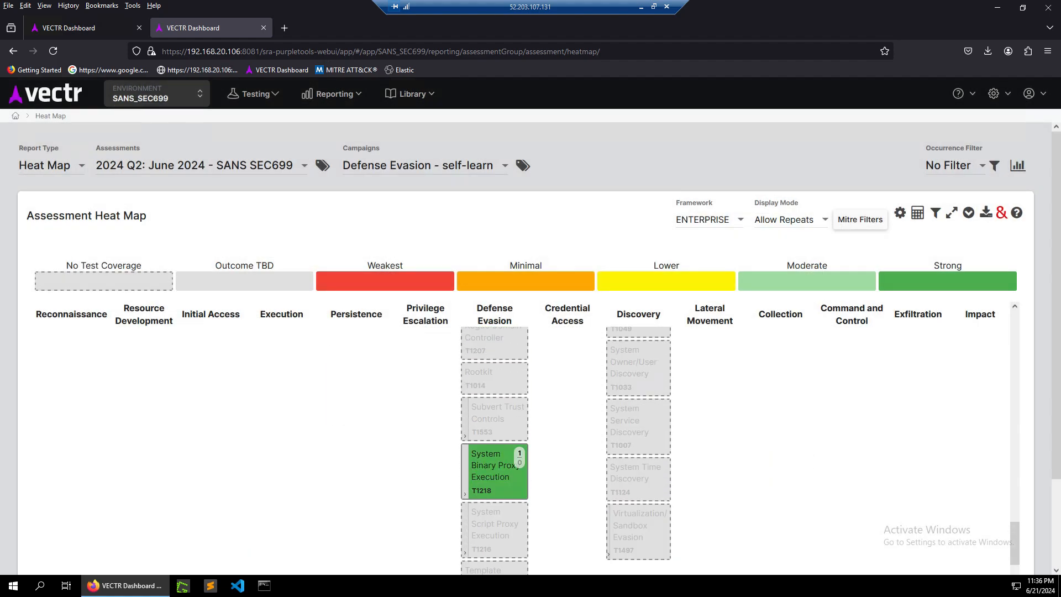
mouse_move(515, 465)
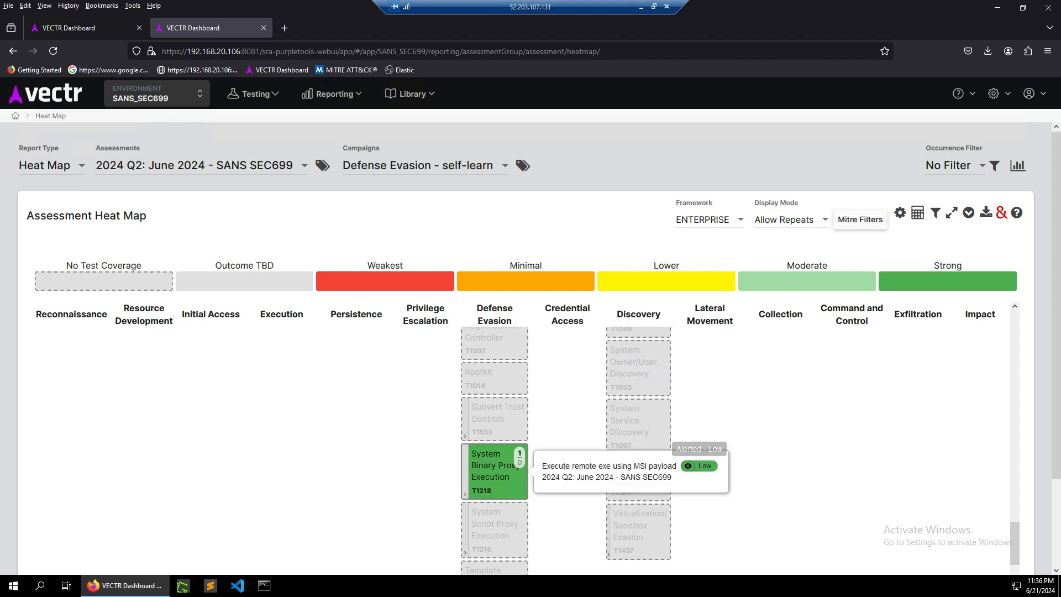
click(607, 466)
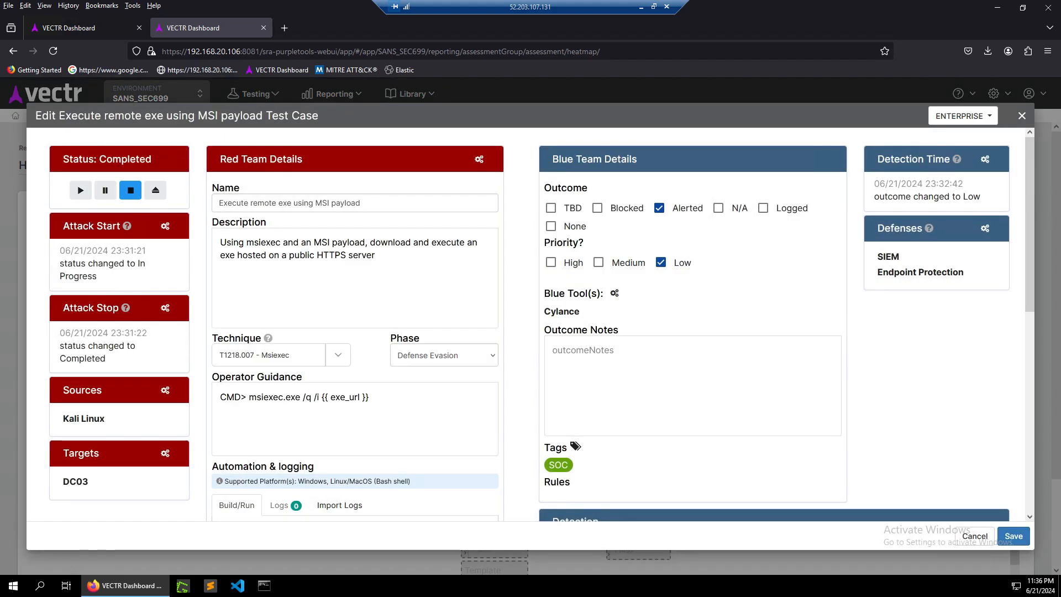
click(551, 262)
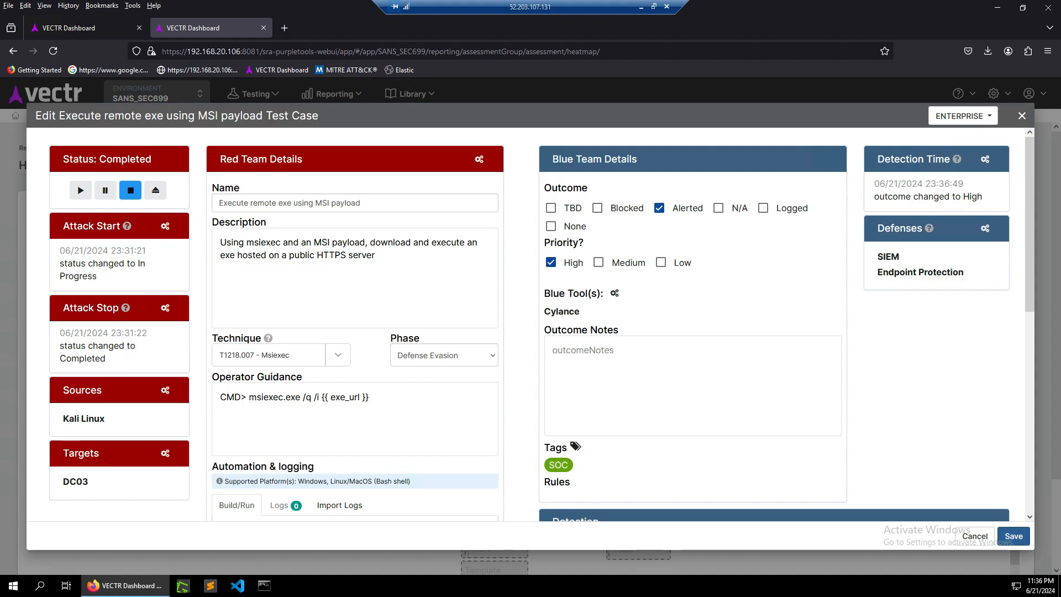
click(1013, 535)
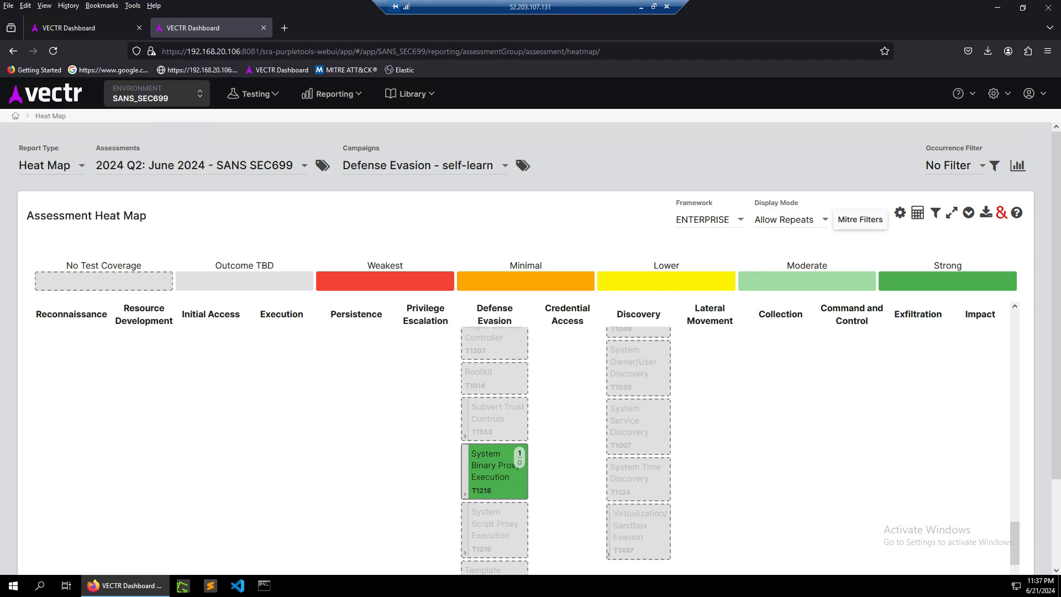
Reopen the MSI payload test case from the System Binary Proxy Execution tile and close it unchanged.
mouse_move(520, 458)
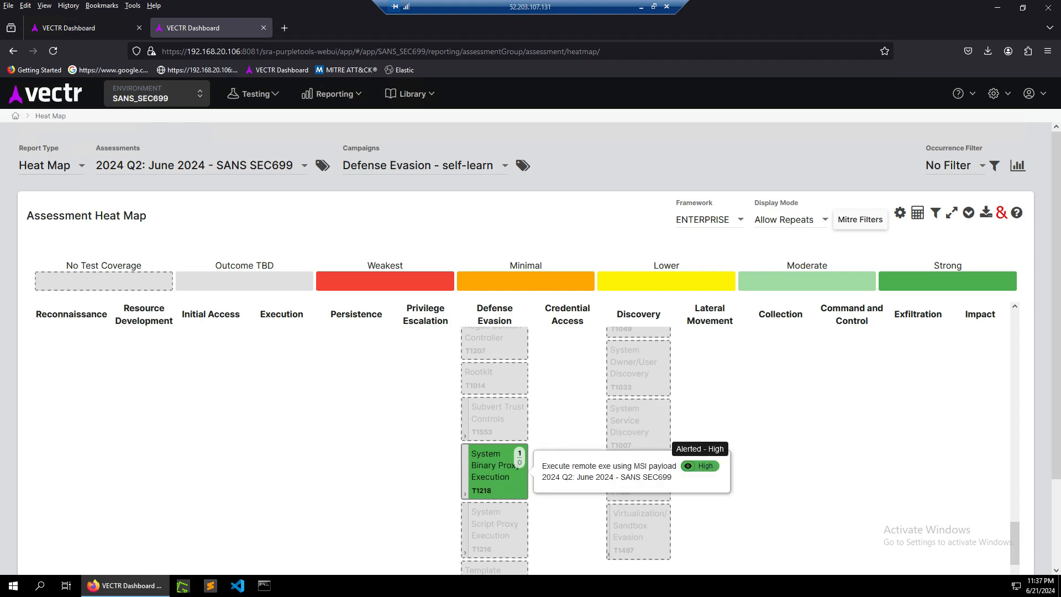
click(699, 466)
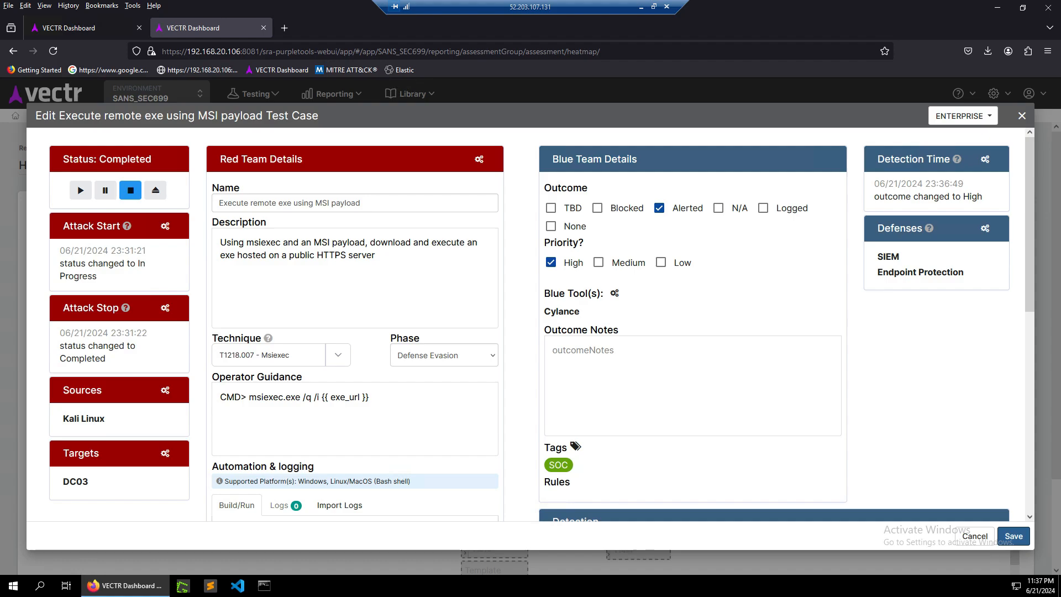
click(975, 536)
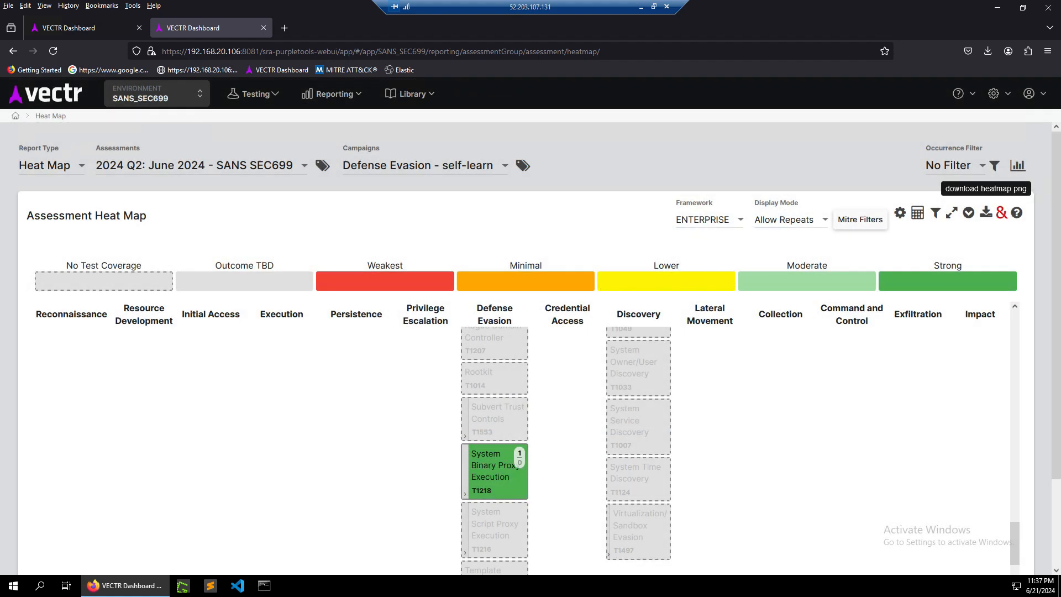
Download the heat map as a PNG image, open it in the photo viewer, and close the viewer.
scroll(525, 331, down, 2)
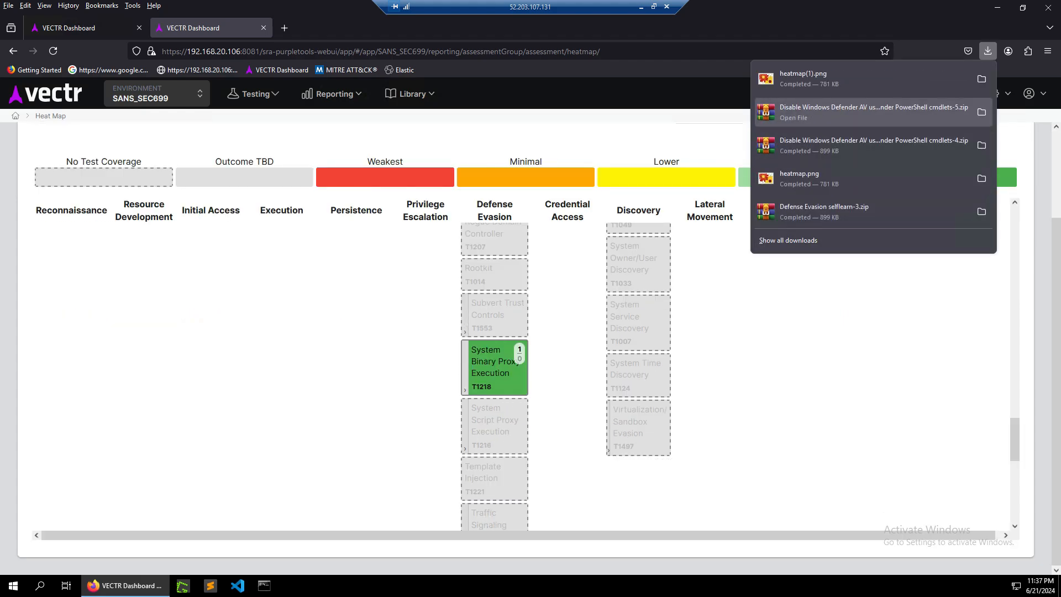
click(803, 79)
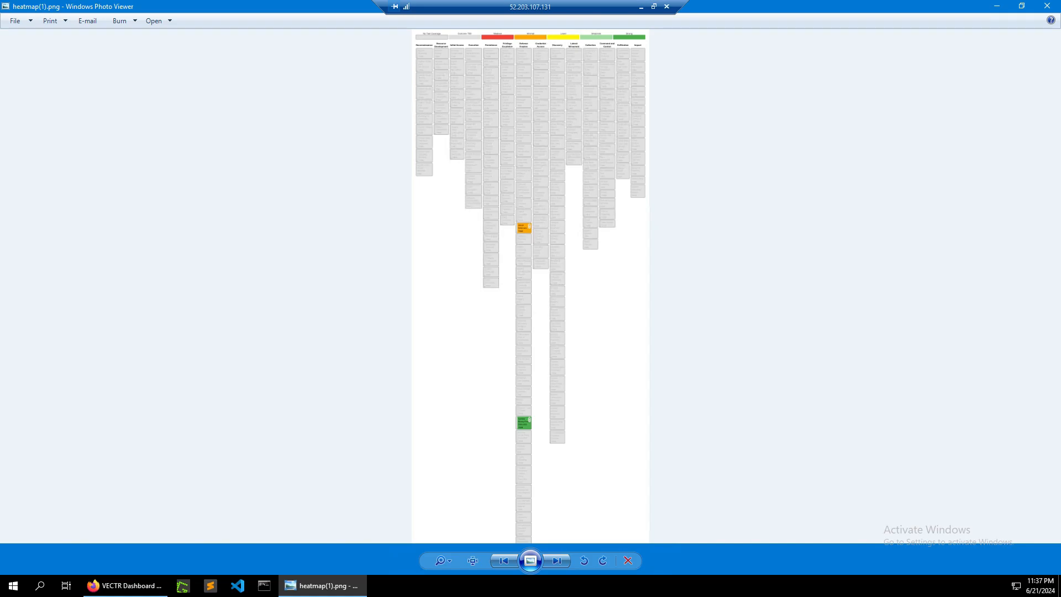
click(1047, 6)
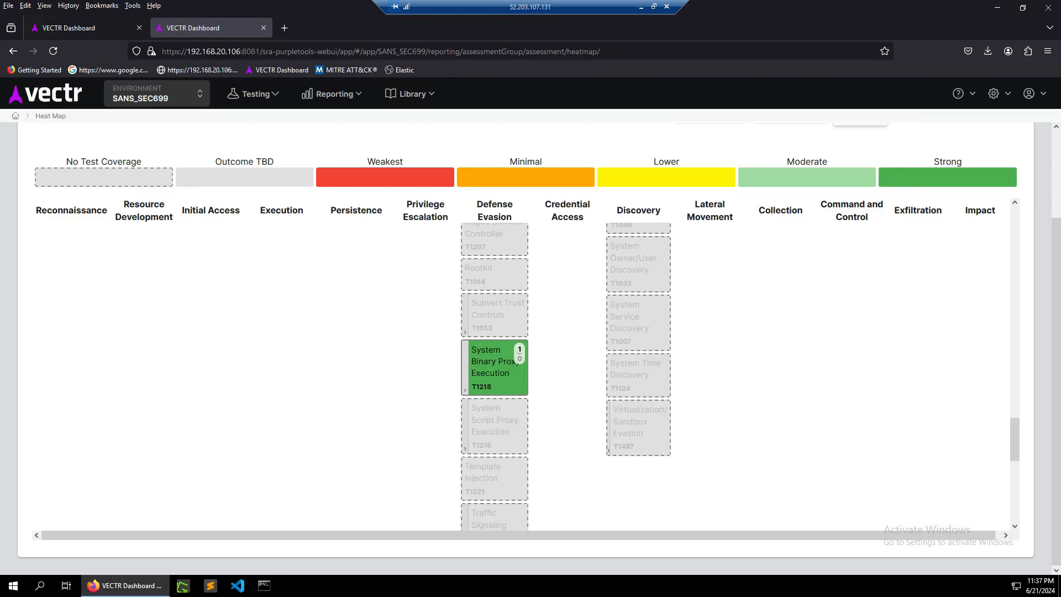
Switch the report type to Kill Chain Summary.
scroll(525, 376, up, 10)
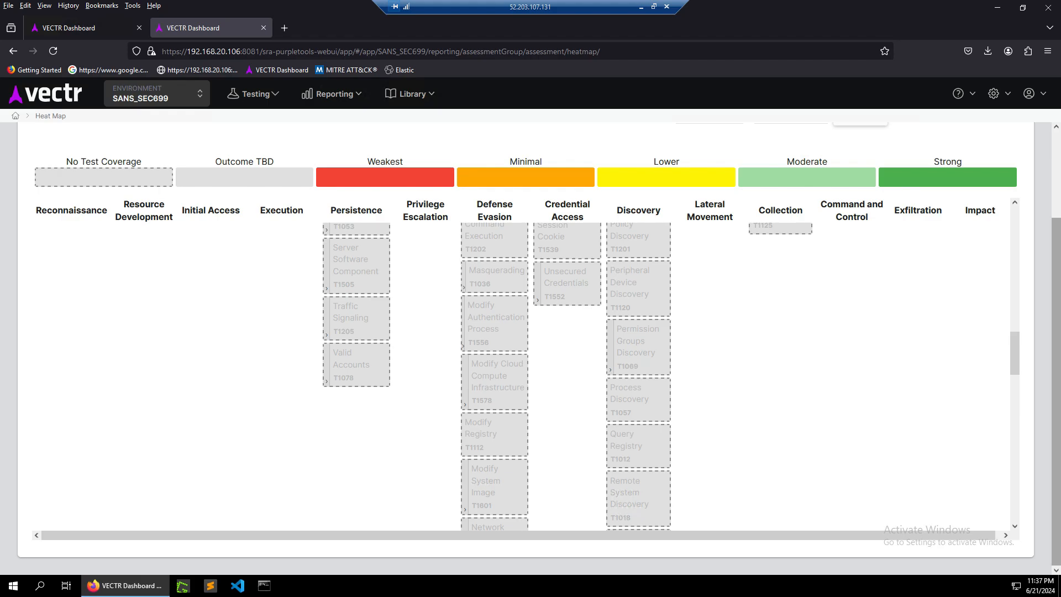
scroll(525, 376, up, 3)
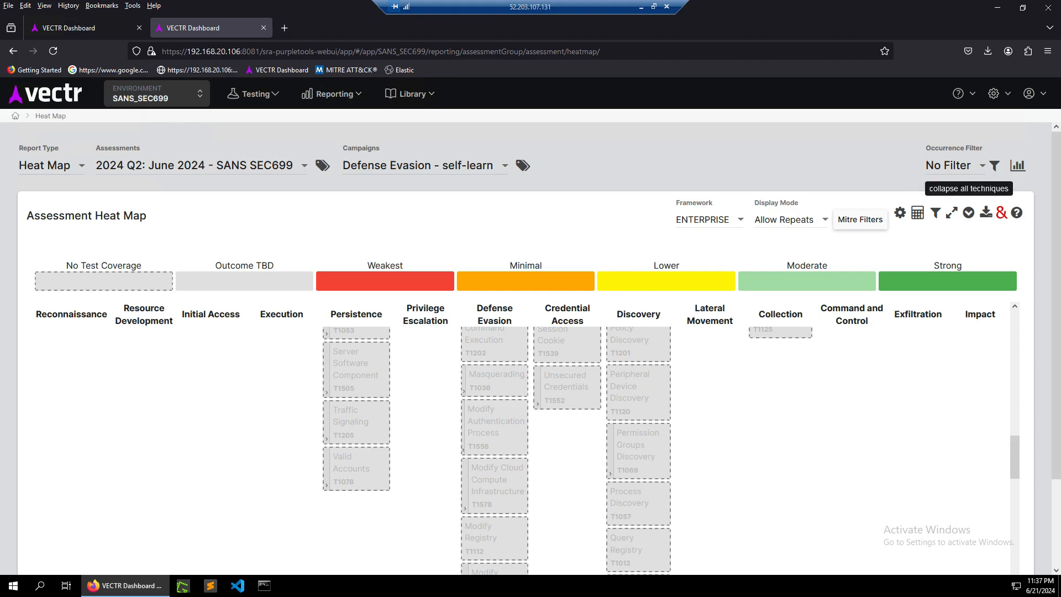
click(49, 166)
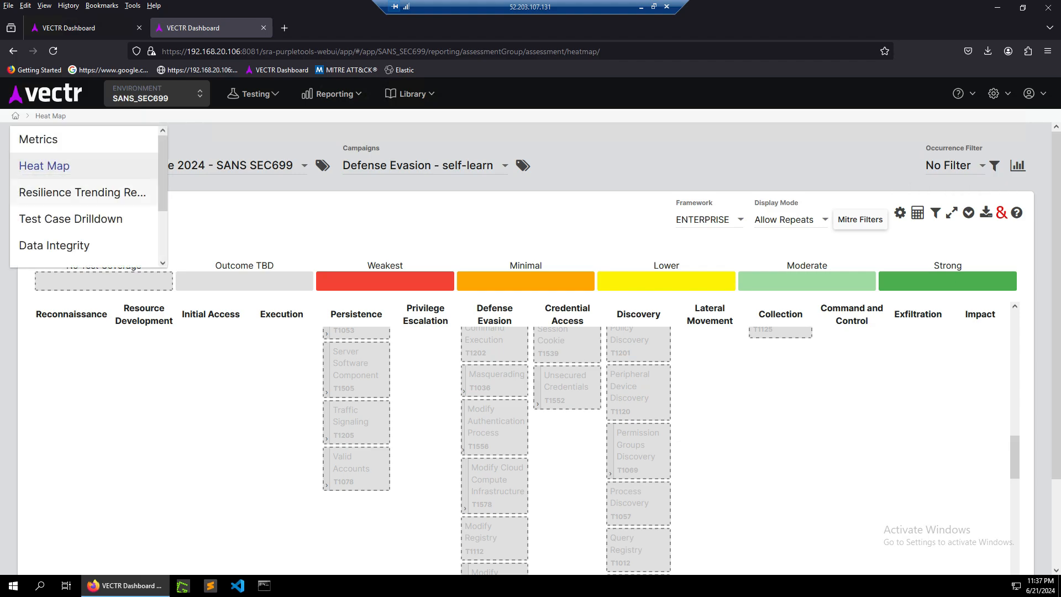
scroll(83, 196, down, 2)
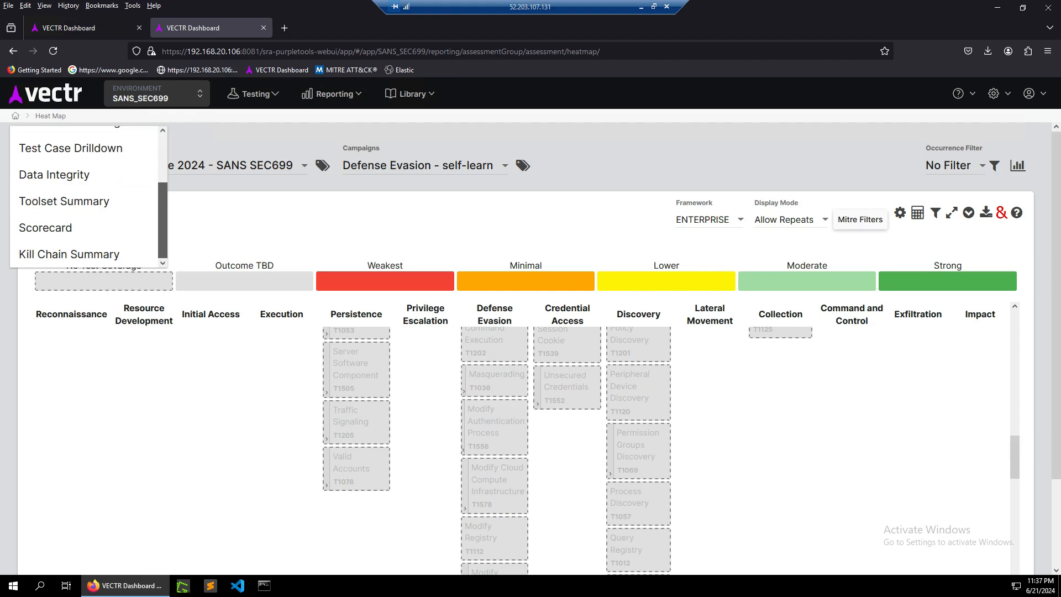
click(69, 254)
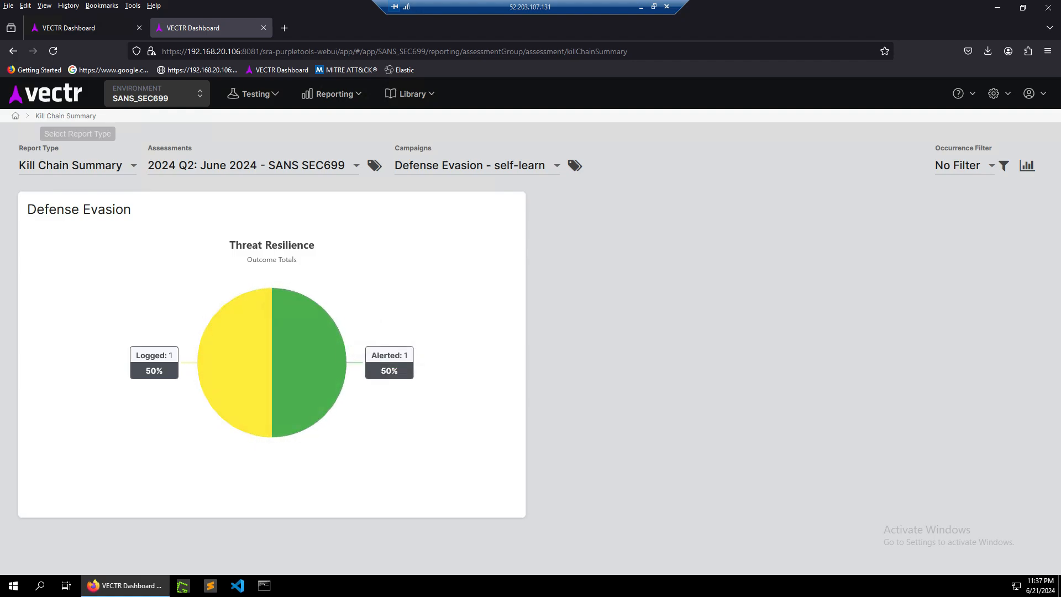
Switch the report type to Data Integrity.
click(78, 165)
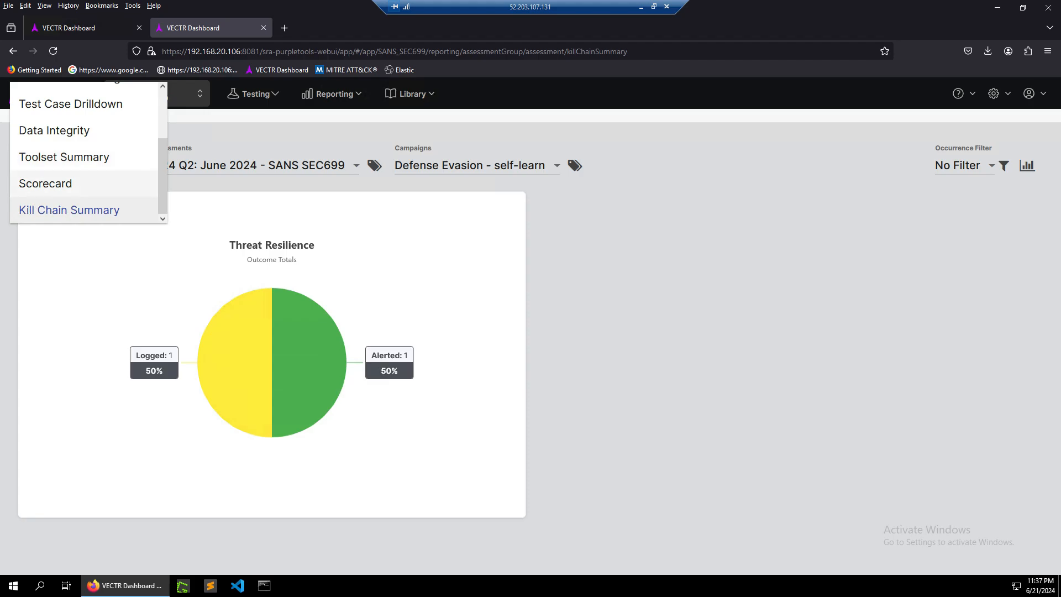
click(54, 130)
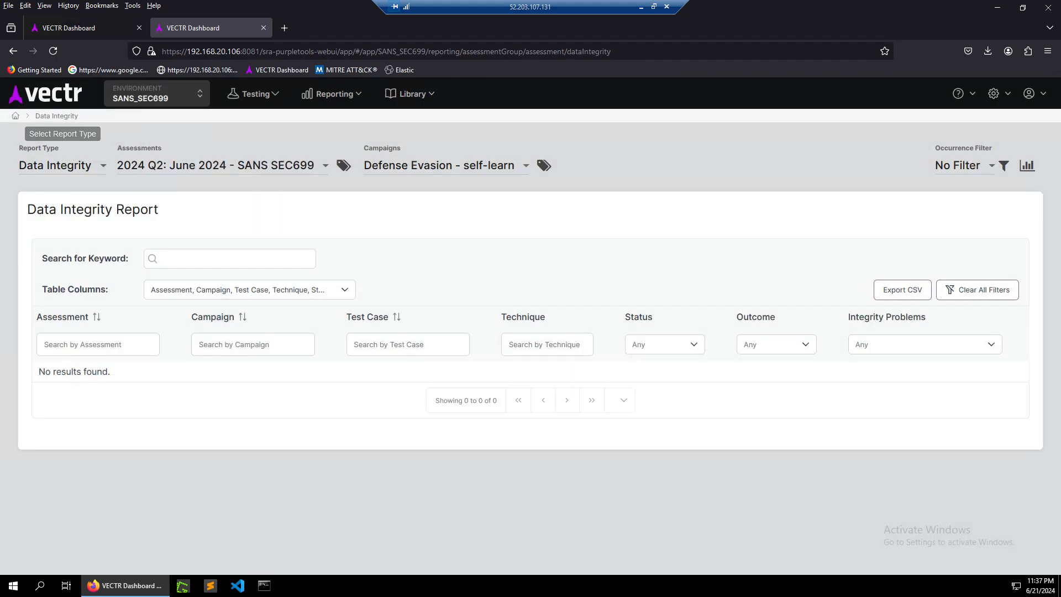
click(61, 165)
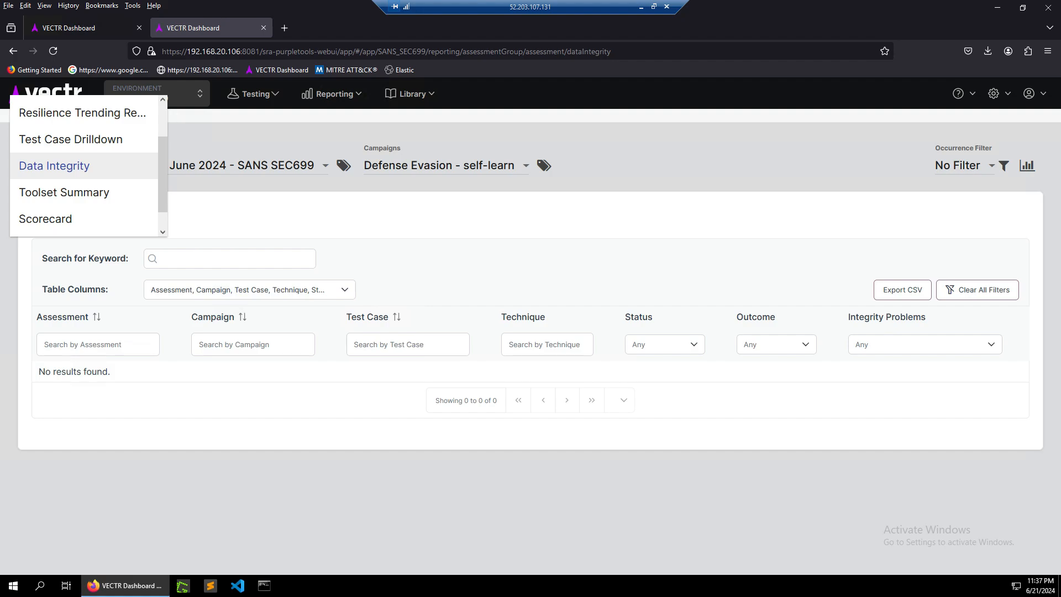
click(61, 165)
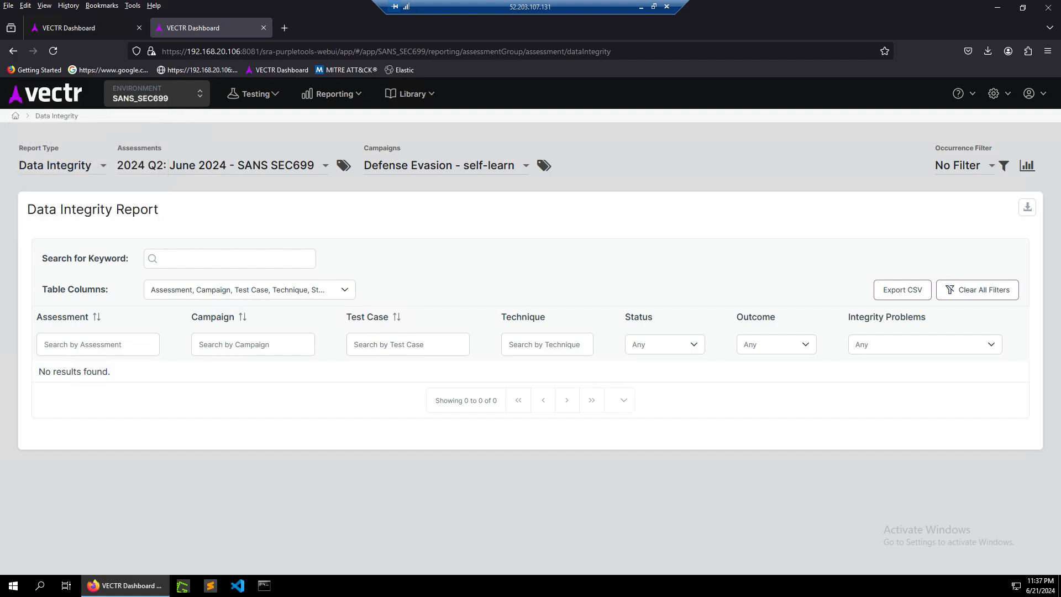